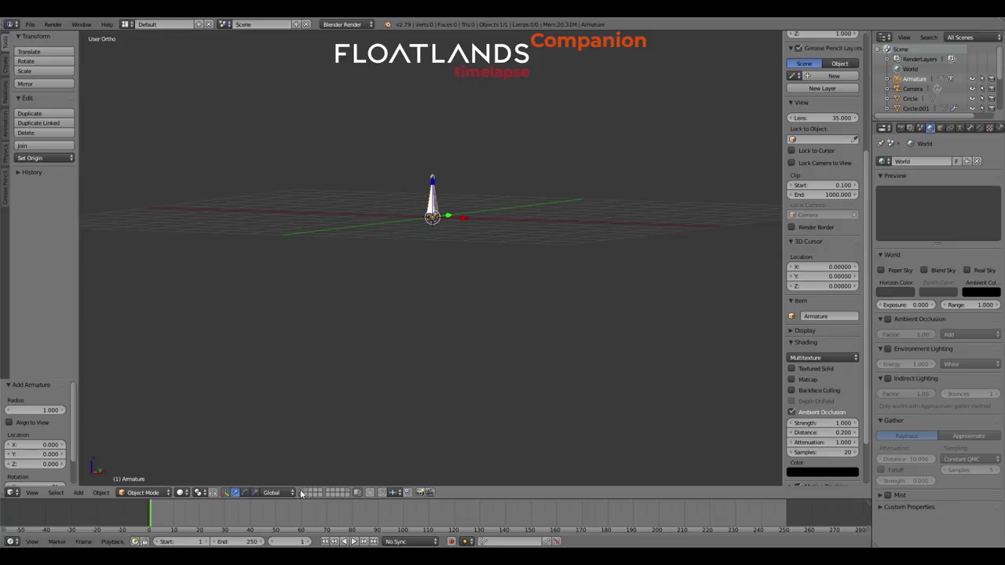
# Unhide the finished companion robot, then frame and orbit it to preview the model.
pyautogui.keyDown('shift'); pyautogui.click(303, 494); pyautogui.keyUp('shift')
pyautogui.scroll(3, 400, 380)
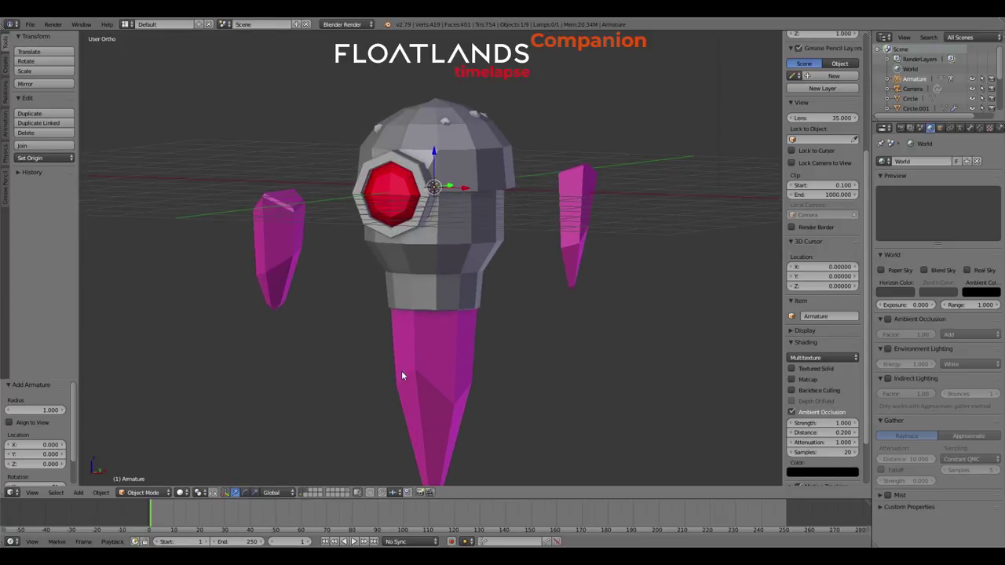
pyautogui.press('z')
pyautogui.press('z')
pyautogui.moveTo(554, 219); pyautogui.dragTo(471, 207, button='middle')
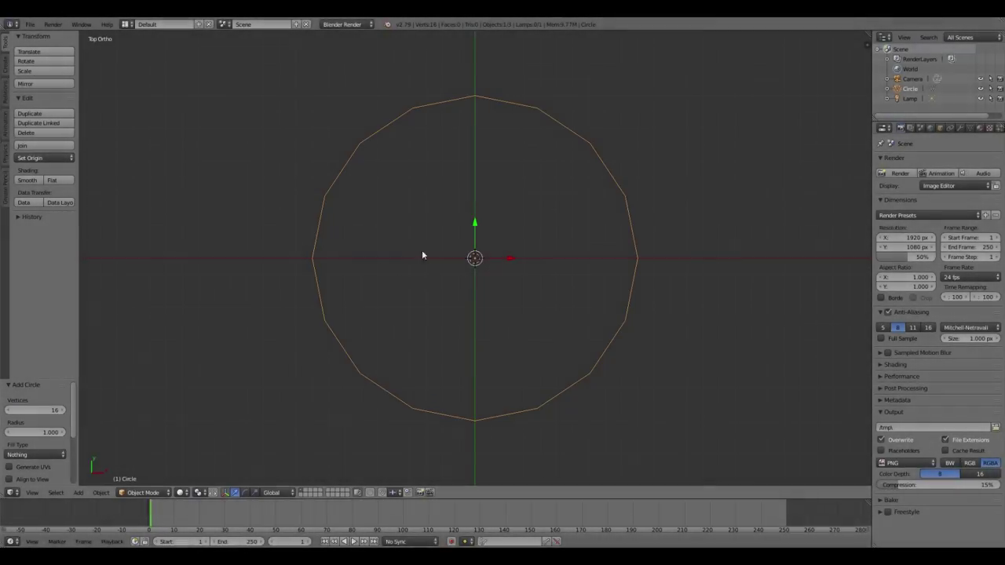
# Rebuild the circle with 12 vertices and extrude it downward into a narrow, face-filled base.
pyautogui.press('Return')
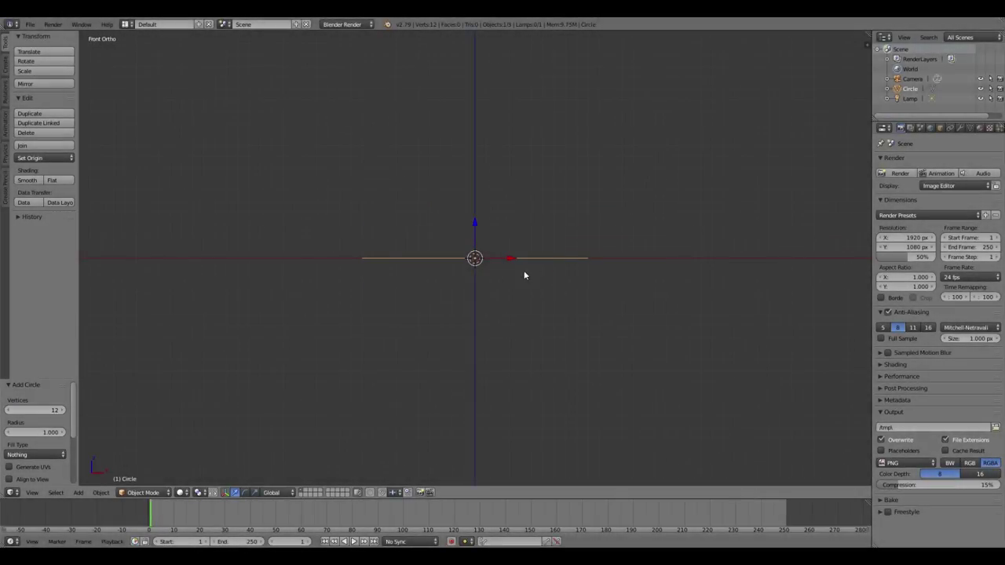
pyautogui.press('Tab')
pyautogui.click(550, 315)
pyautogui.press('e')
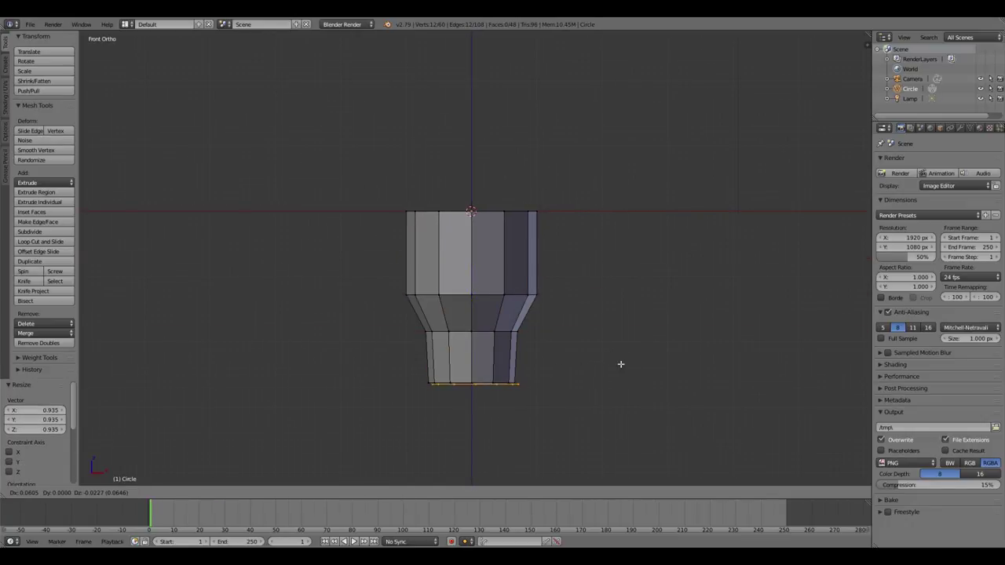
pyautogui.press('KP_Decimal')
pyautogui.press('z')
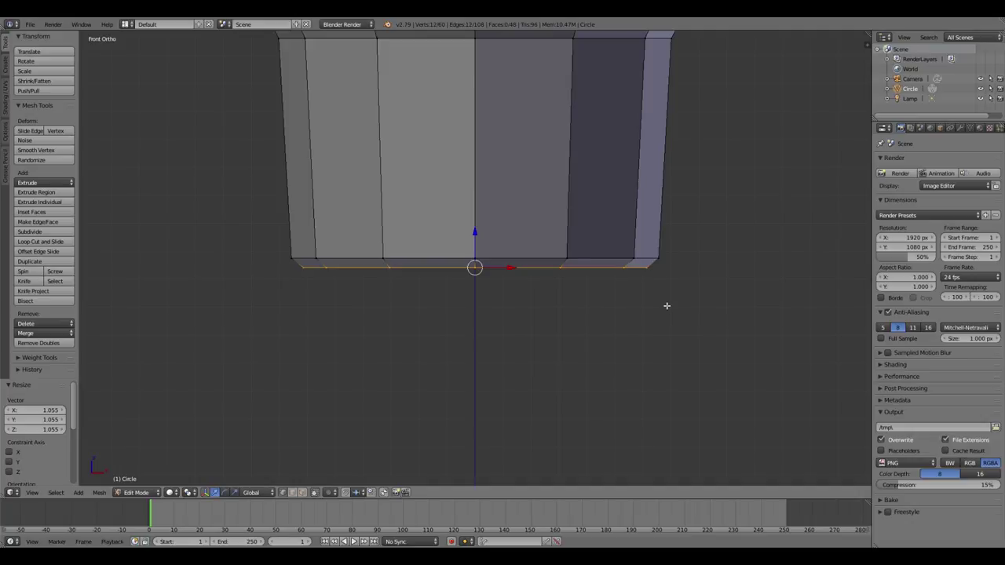
pyautogui.press('f')
pyautogui.scroll(-3, 667, 306)
# Extrude and scale successive rings upward to taper the capsule body, leaving the top open.
pyautogui.click(658, 152)
pyautogui.press('e')
pyautogui.press('z')
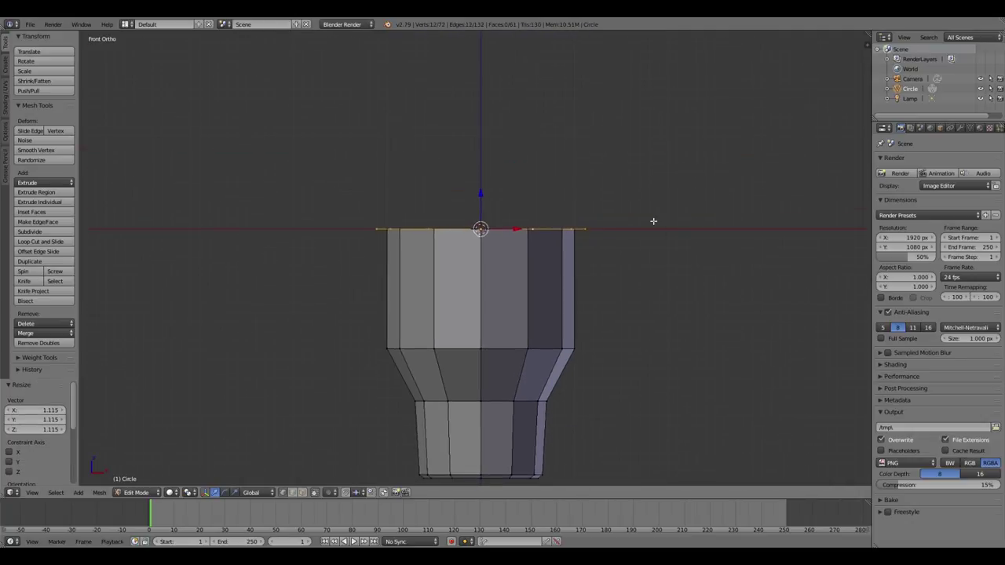
pyautogui.click(693, 186)
pyautogui.press('s')
pyautogui.click(680, 143)
pyautogui.click(654, 93)
pyautogui.press('g')
pyautogui.press('z')
pyautogui.click(599, 103)
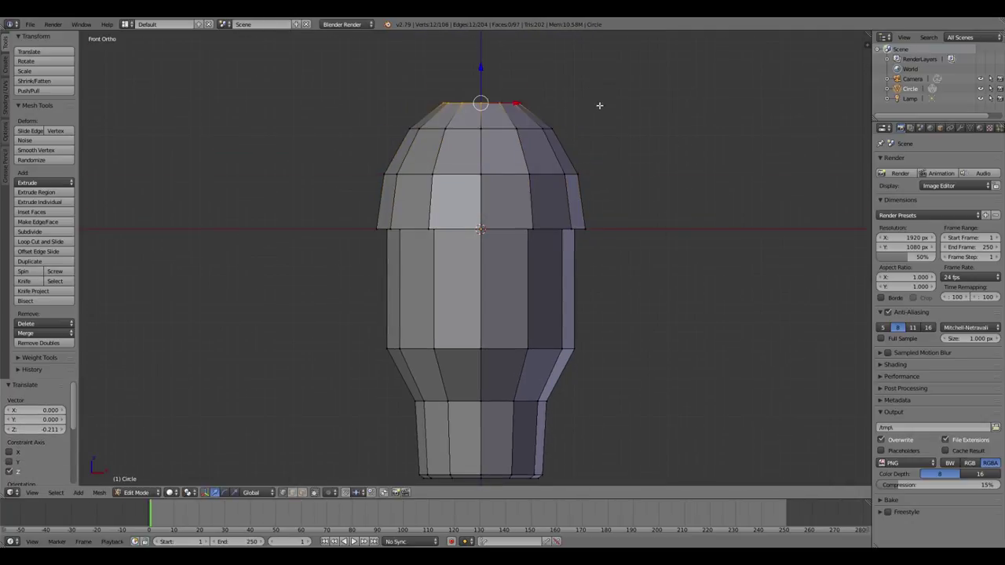
pyautogui.press('KP_Decimal')
pyautogui.moveTo(617, 102); pyautogui.dragTo(614, 167, button='middle')
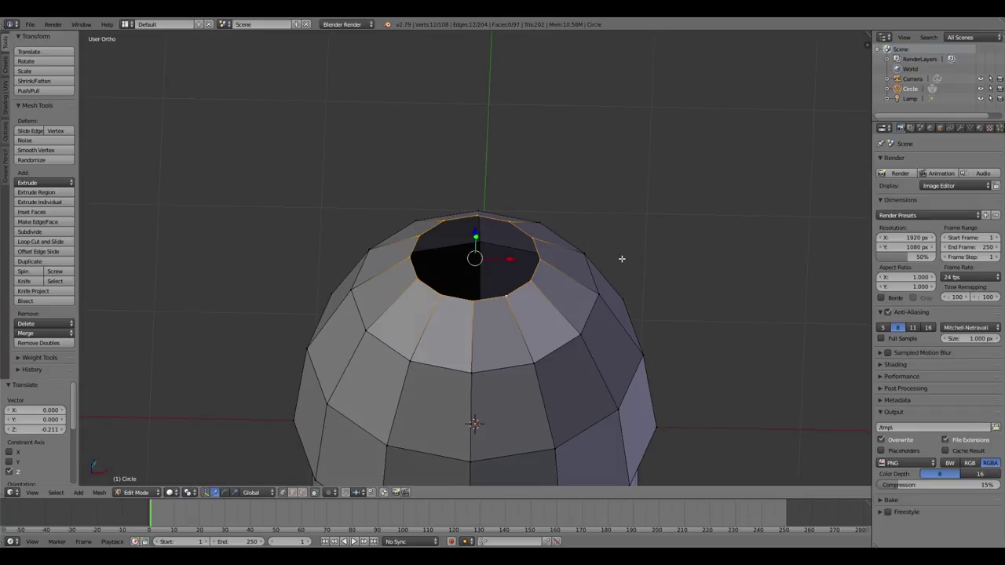
# Extrude the top ring upward once more to close the dome's top.
pyautogui.moveTo(621, 258)
pyautogui.mouseDown(button='middle')
pyautogui.moveTo(639, 314)
pyautogui.moveTo(630, 254)
pyautogui.moveTo(658, 282)
pyautogui.moveTo(555, 240)
pyautogui.moveTo(481, 324)
pyautogui.mouseUp(button='middle')
pyautogui.scroll(3, 652, 304)
pyautogui.press('e')
pyautogui.click(713, 287)
pyautogui.scroll(-2, 554, 243)
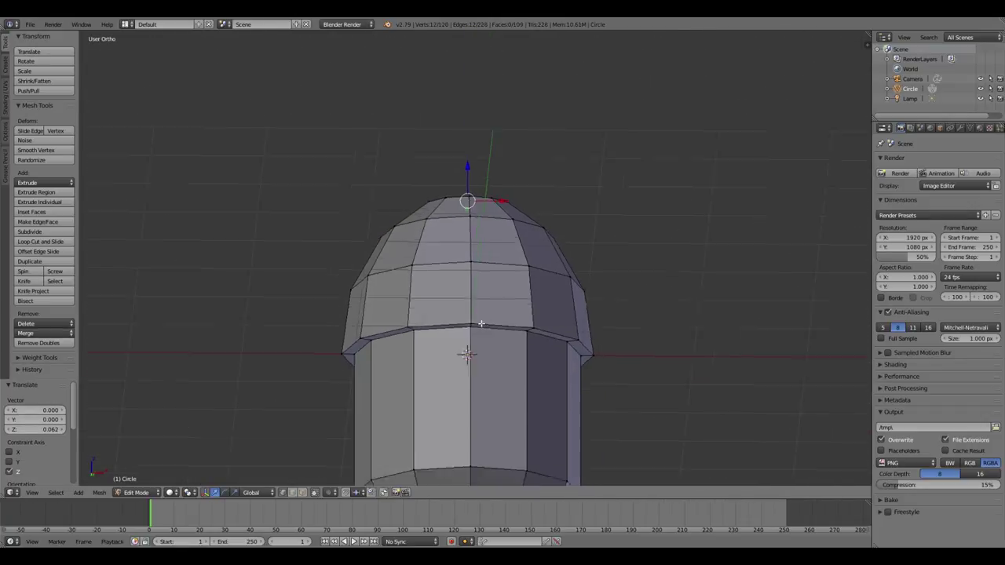
pyautogui.scroll(-2, 482, 324)
pyautogui.scroll(3, 473, 344)
# Knife a V-shaped notch into the front view, then box-select and delete the left half.
pyautogui.press('KP_1')
pyautogui.rightClick(473, 343)
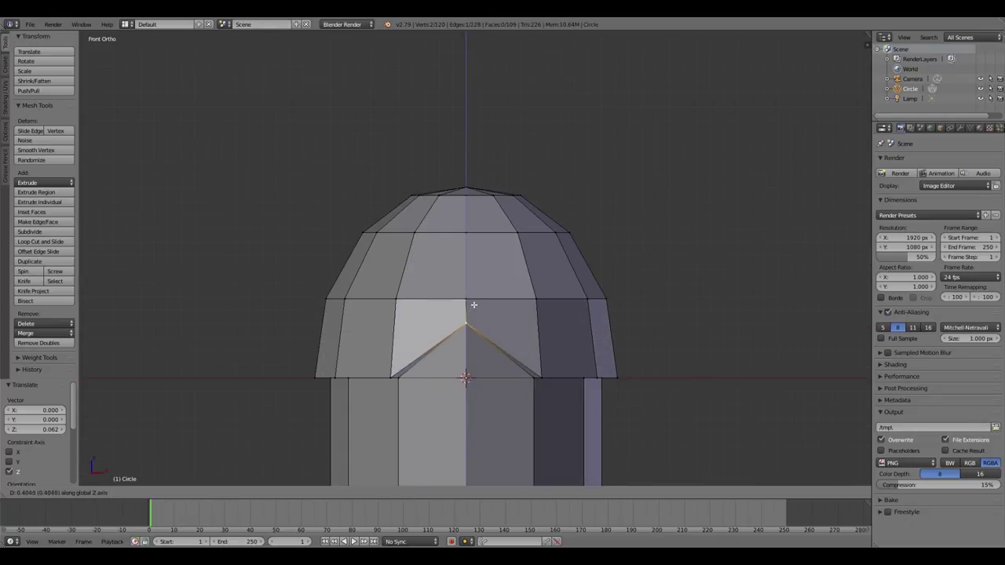
pyautogui.press('Return')
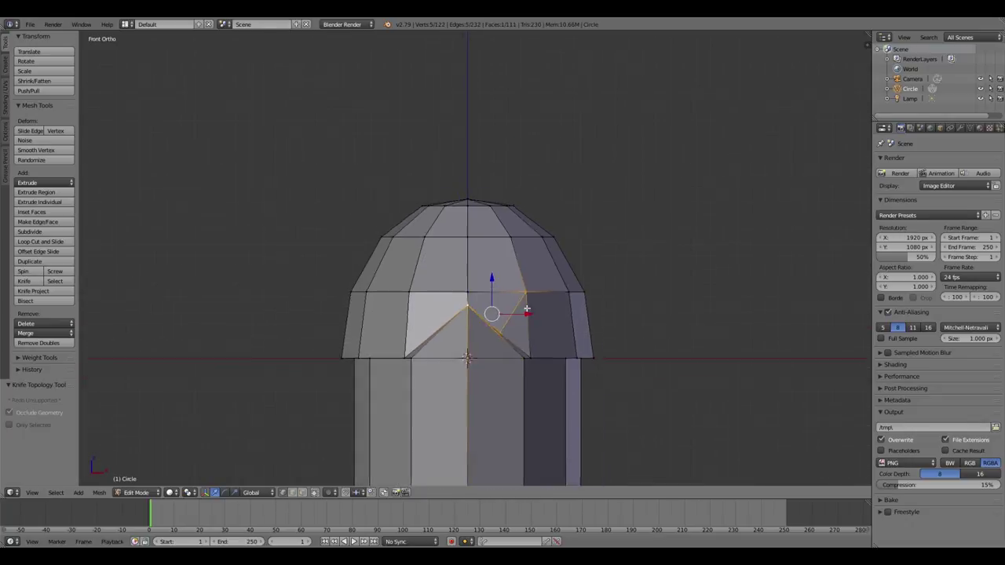
pyautogui.scroll(-2, 527, 314)
pyautogui.moveTo(348, 464); pyautogui.dragTo(471, 202)
pyautogui.press('x')
pyautogui.click(513, 226)
pyautogui.scroll(1, 513, 226)
# Add a Mirror modifier to rebuild the deleted half of the head.
pyautogui.click(961, 128)
pyautogui.click(939, 161)
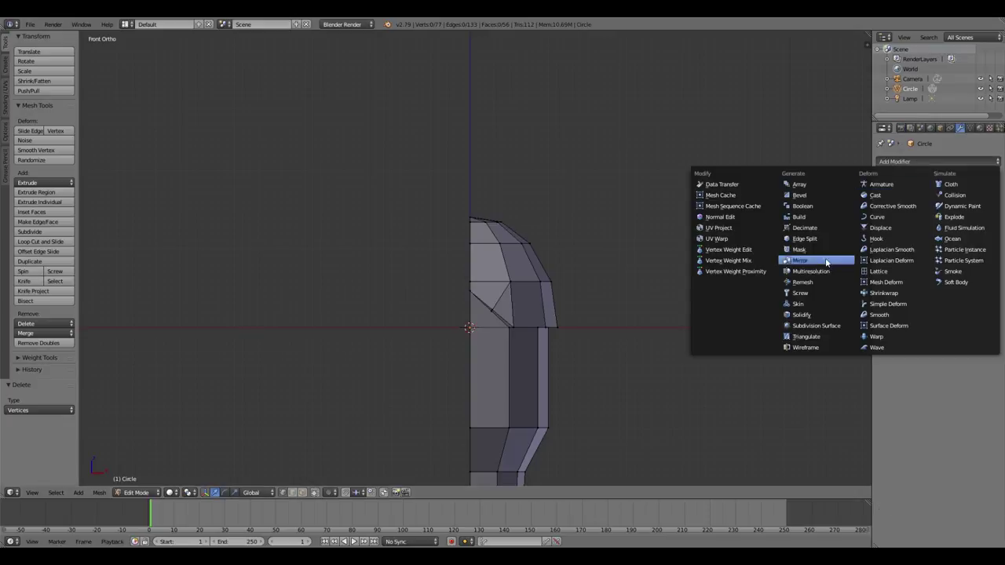
pyautogui.click(768, 260)
pyautogui.scroll(3, 592, 319)
# Move the front cut's vertices in front and side views to indent the eye socket.
pyautogui.rightClick(521, 348)
pyautogui.press('g')
pyautogui.click(542, 325)
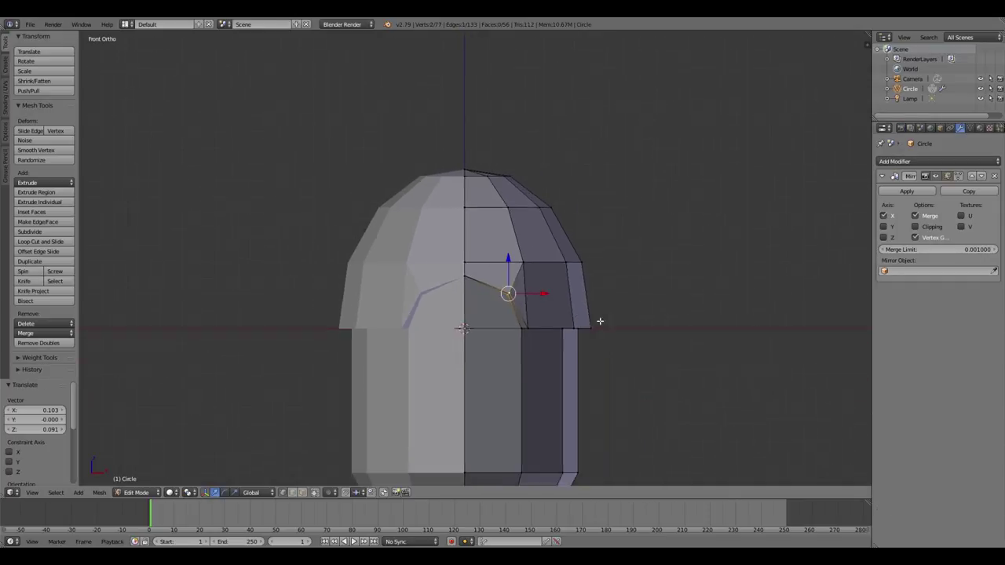
pyautogui.press('Tab')
pyautogui.press('KP_3')
pyautogui.press('Tab')
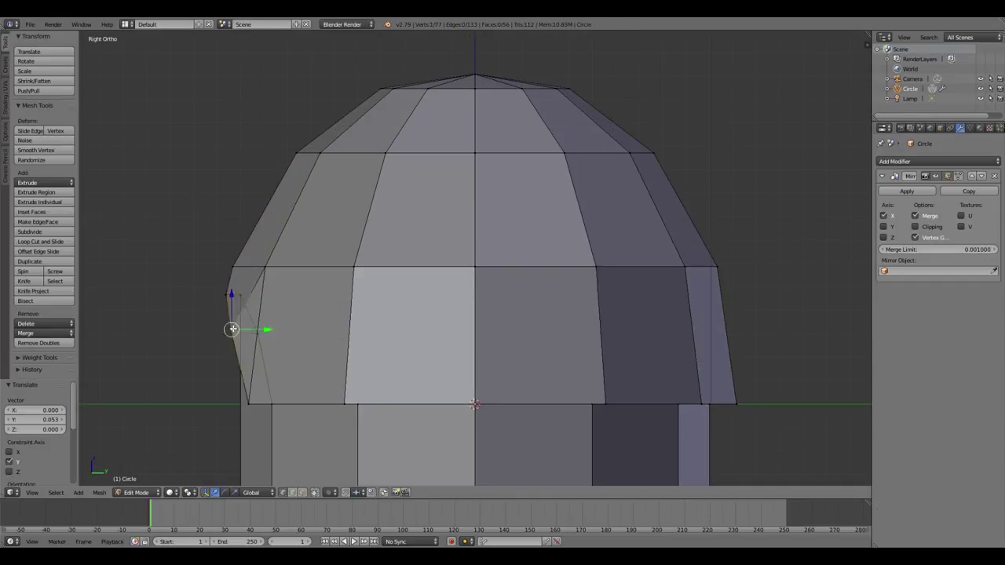
pyautogui.click(272, 330)
pyautogui.moveTo(272, 330)
pyautogui.mouseDown(button='middle')
pyautogui.moveTo(460, 348)
pyautogui.moveTo(429, 181)
pyautogui.moveTo(452, 157)
pyautogui.moveTo(476, 337)
pyautogui.mouseUp(button='middle')
pyautogui.scroll(2, 429, 181)
pyautogui.scroll(-2, 476, 337)
pyautogui.scroll(-1, 557, 316)
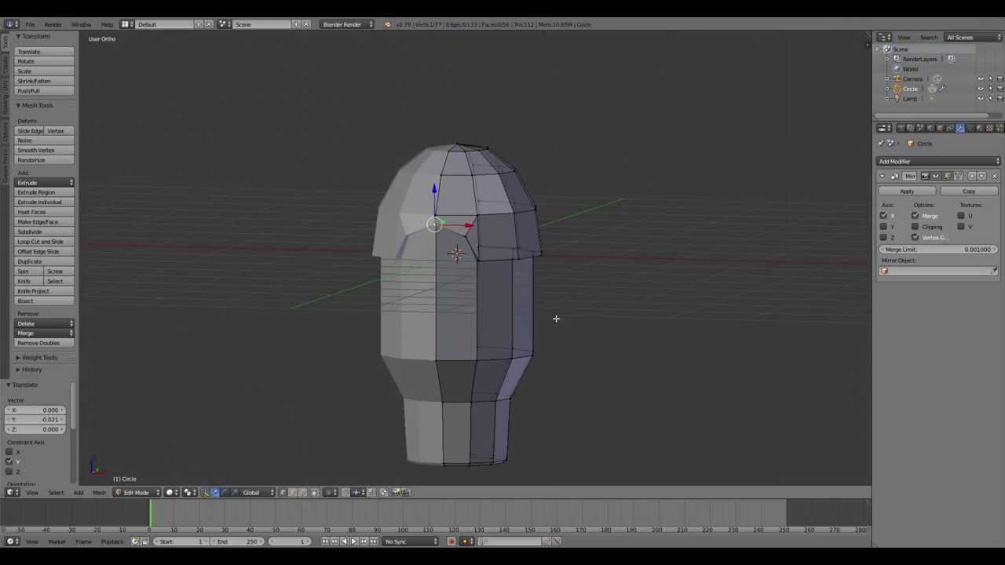
pyautogui.scroll(3, 561, 302)
# Add a loop cut around the body and knife a new edge for the eye outline.
pyautogui.moveTo(561, 302); pyautogui.dragTo(461, 319, button='middle')
pyautogui.hotkey('ctrl', 'r')
pyautogui.click(462, 319)
pyautogui.press('a')
pyautogui.press('k')
pyautogui.click(453, 322)
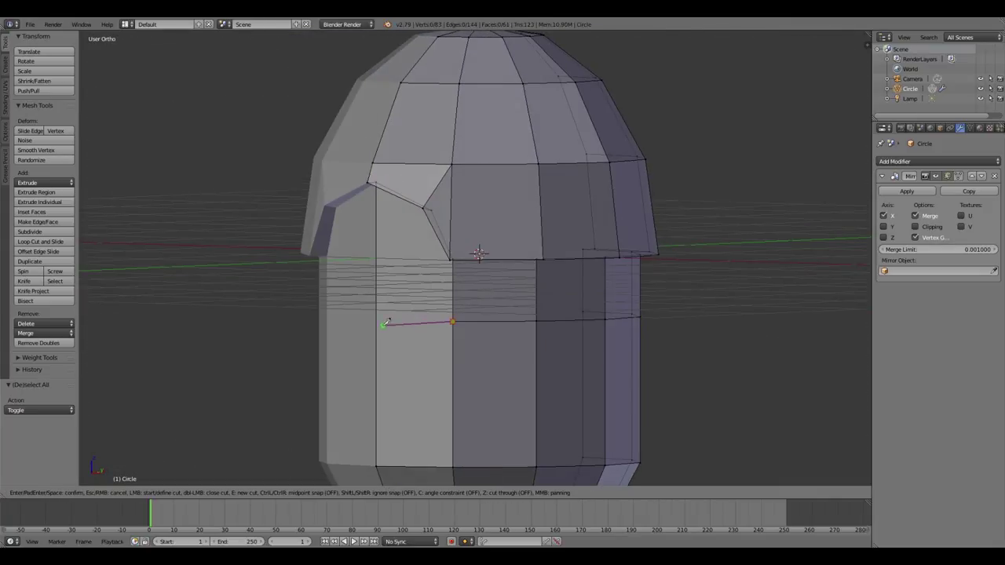
pyautogui.press('KP_1')
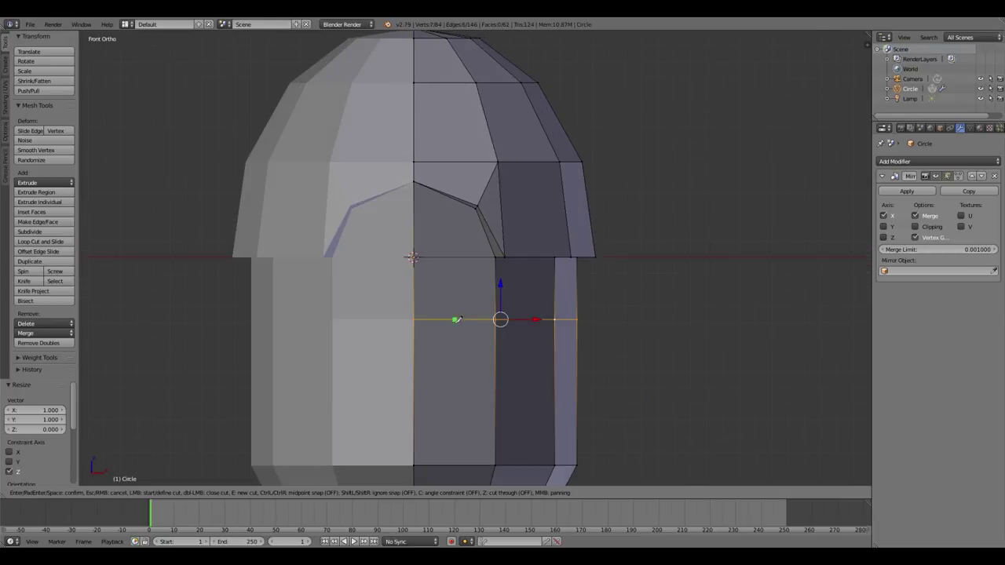
pyautogui.click(497, 464)
pyautogui.press('Return')
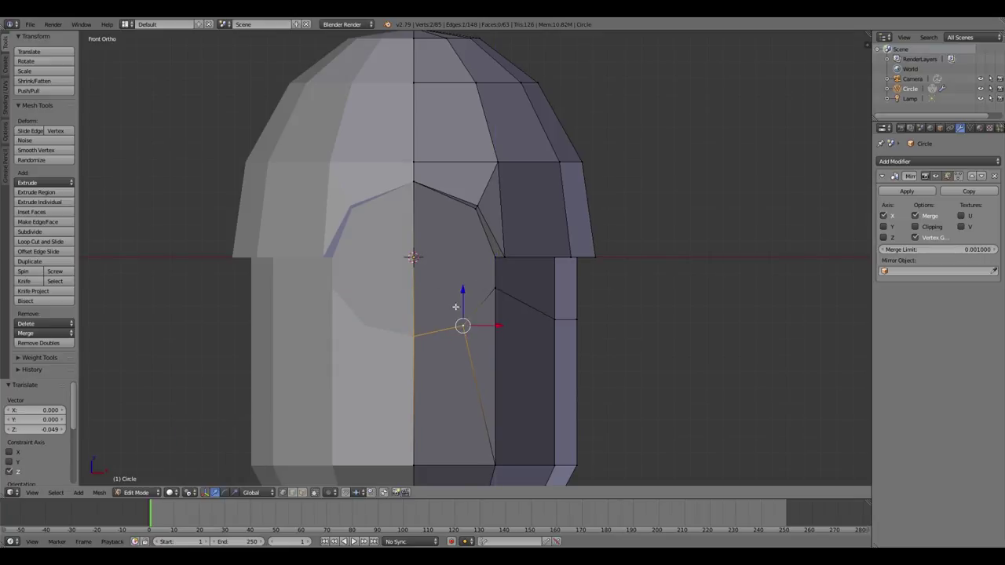
# Snap the 3D cursor to the selection, merge the eye vertices, and scale them outward.
pyautogui.moveTo(538, 300); pyautogui.dragTo(508, 296, button='middle')
pyautogui.press('Tab')
pyautogui.press('Tab')
pyautogui.hotkey('shift', 's')
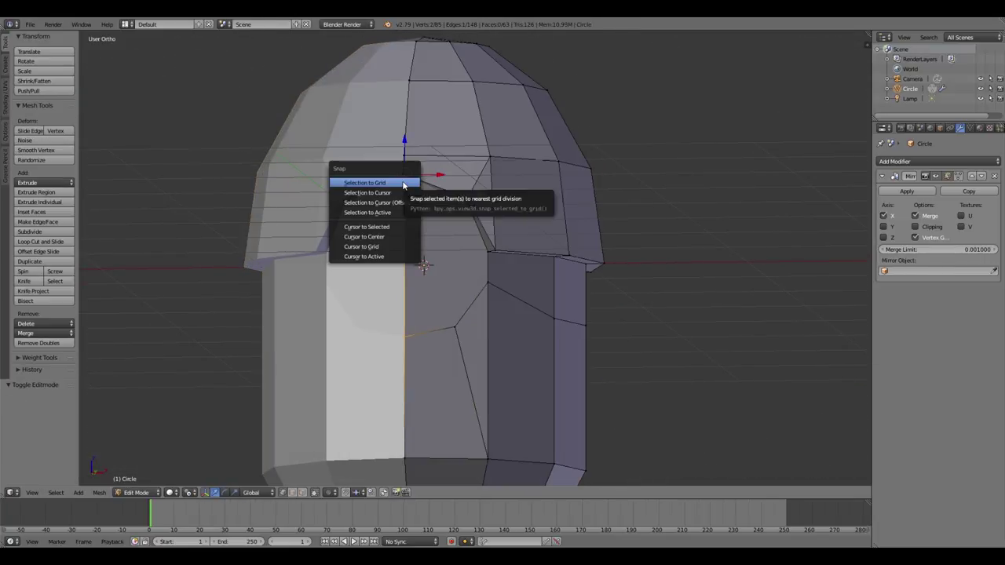
pyautogui.click(392, 231)
pyautogui.scroll(5, 487, 278)
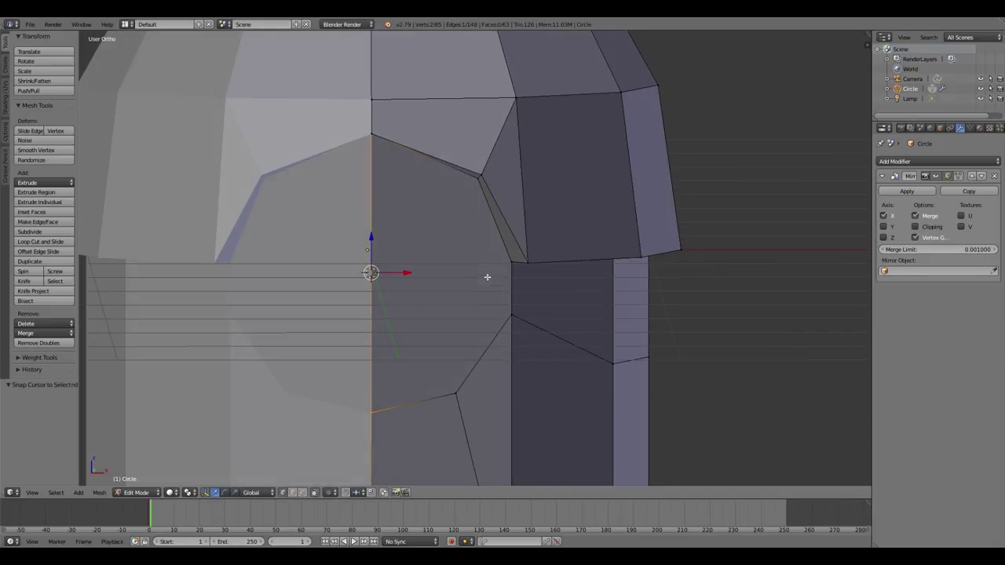
pyautogui.moveTo(383, 408); pyautogui.dragTo(491, 304, button='middle')
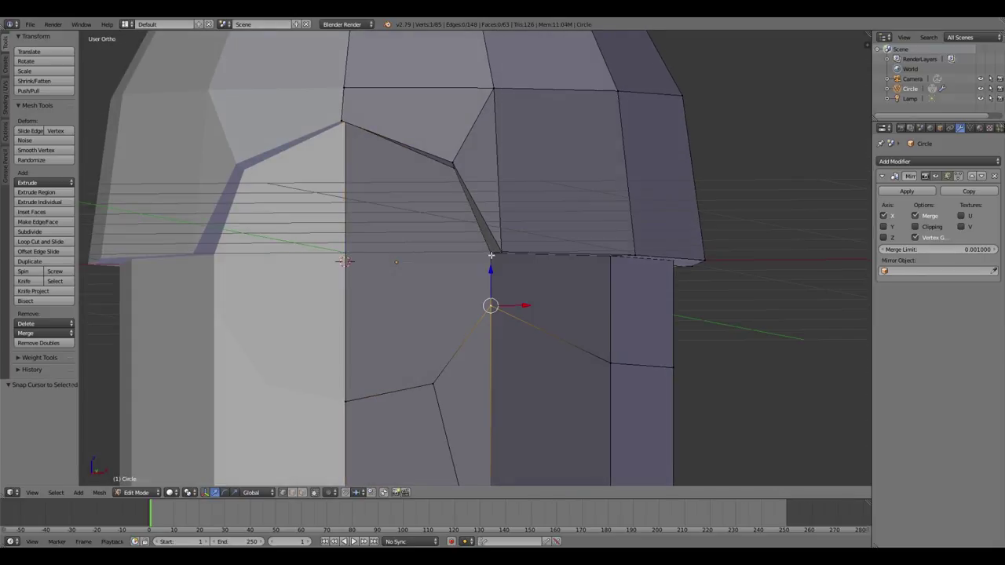
pyautogui.click(463, 299)
pyautogui.press('KP_1')
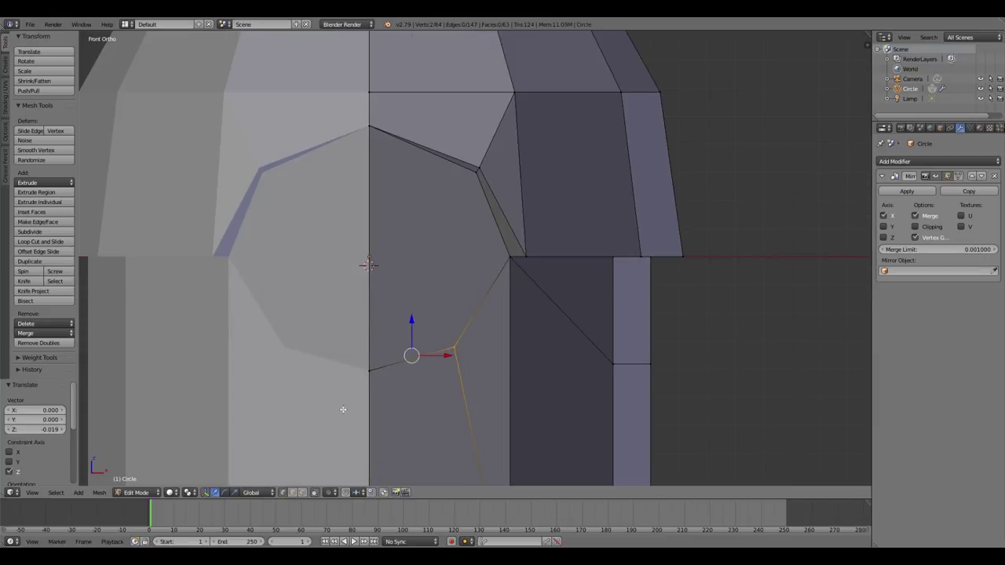
pyautogui.moveTo(343, 409); pyautogui.dragTo(347, 386, button='middle')
pyautogui.press('KP_1')
pyautogui.press('s')
pyautogui.click(408, 364)
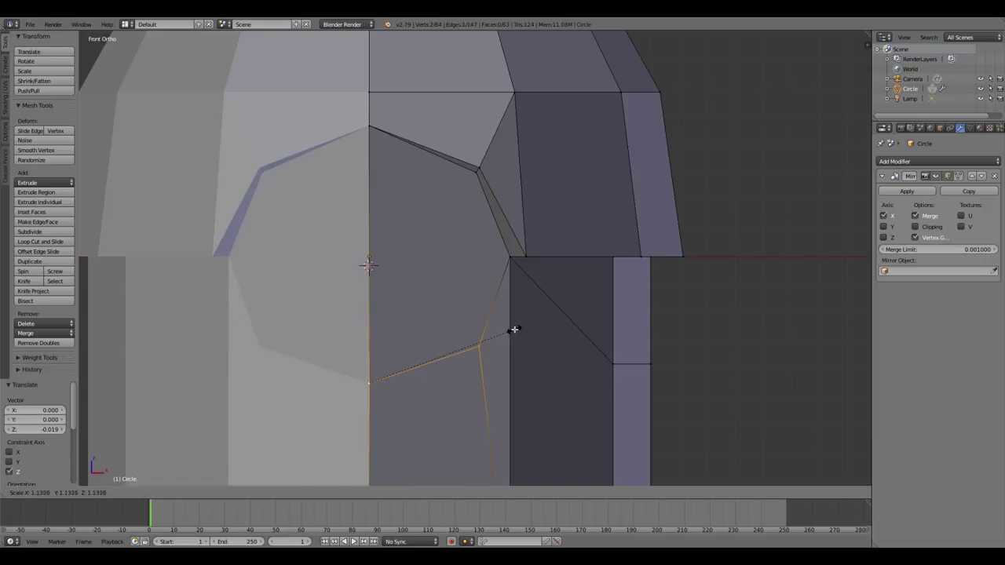
# Select the whole mesh and remove the 11 duplicate vertices.
pyautogui.press('a')
pyautogui.press('w')
pyautogui.click(523, 278)
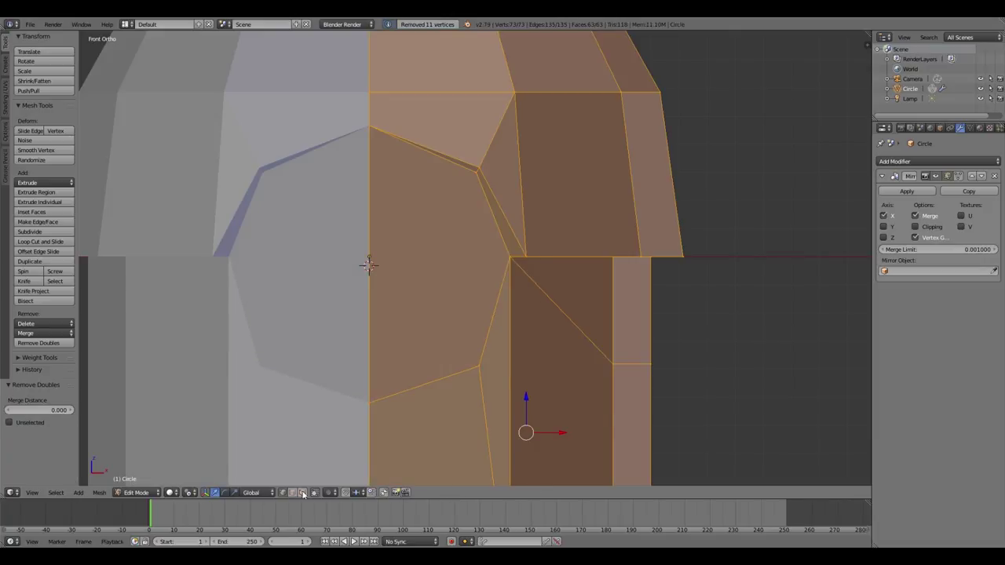
pyautogui.press('a')
# Scale the vertices in side view and delete the selected faces.
pyautogui.press('KP_3')
pyautogui.scroll(2, 523, 288)
pyautogui.click(584, 302)
pyautogui.moveTo(583, 302)
pyautogui.mouseDown(button='middle')
pyautogui.moveTo(332, 278)
pyautogui.moveTo(422, 296)
pyautogui.moveTo(406, 253)
pyautogui.mouseUp(button='middle')
pyautogui.press('x')
pyautogui.click(420, 290)
# In wireframe top view, scale the seam vertices along X, delete the eye faces, and return to Object Mode.
pyautogui.press('z')
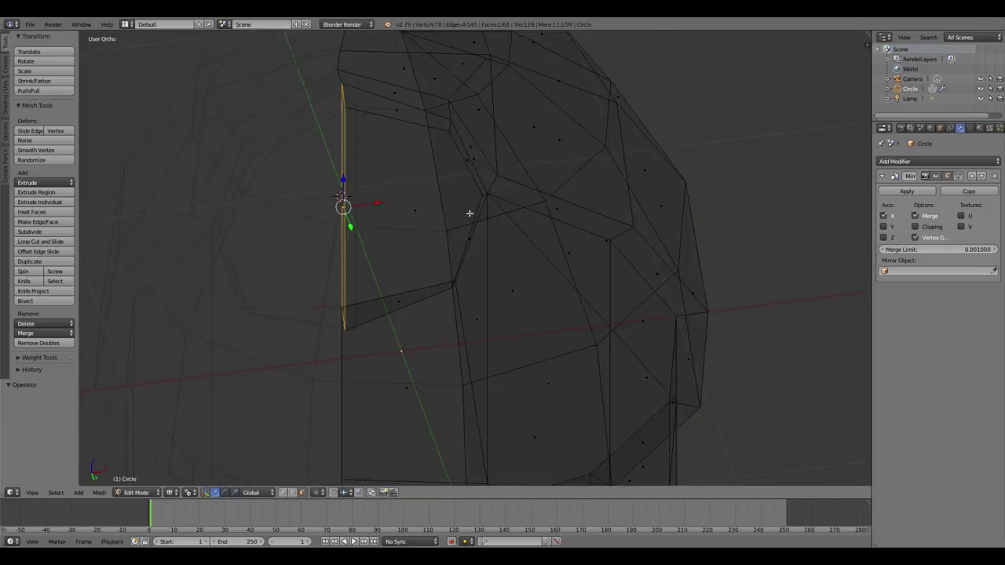
pyautogui.moveTo(469, 213); pyautogui.dragTo(438, 319, button='middle')
pyautogui.press('KP_7')
pyautogui.press('s')
pyautogui.press('x')
pyautogui.click(465, 368)
pyautogui.press('w')
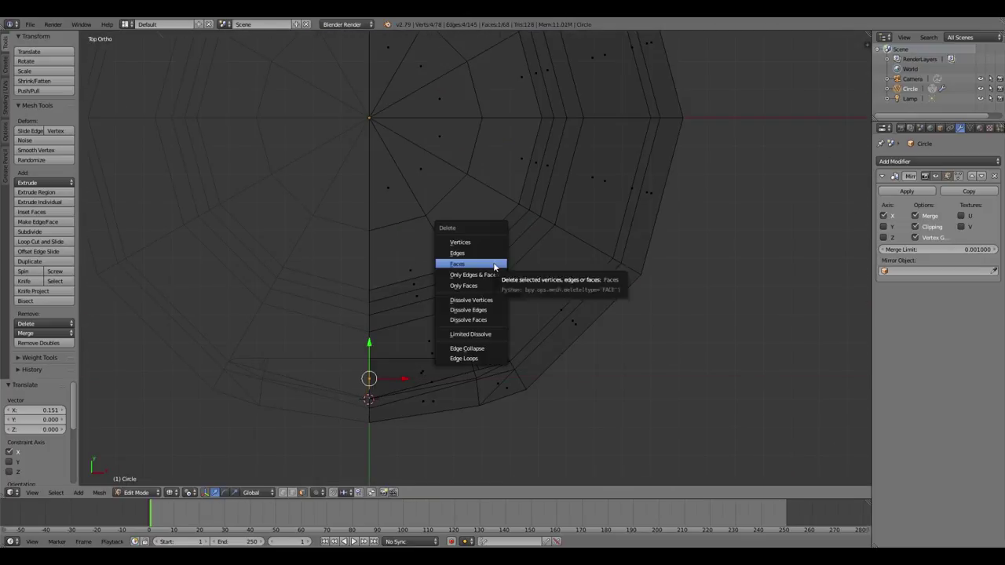
pyautogui.click(439, 267)
pyautogui.press('z')
pyautogui.press('Tab')
pyautogui.press('KP_1')
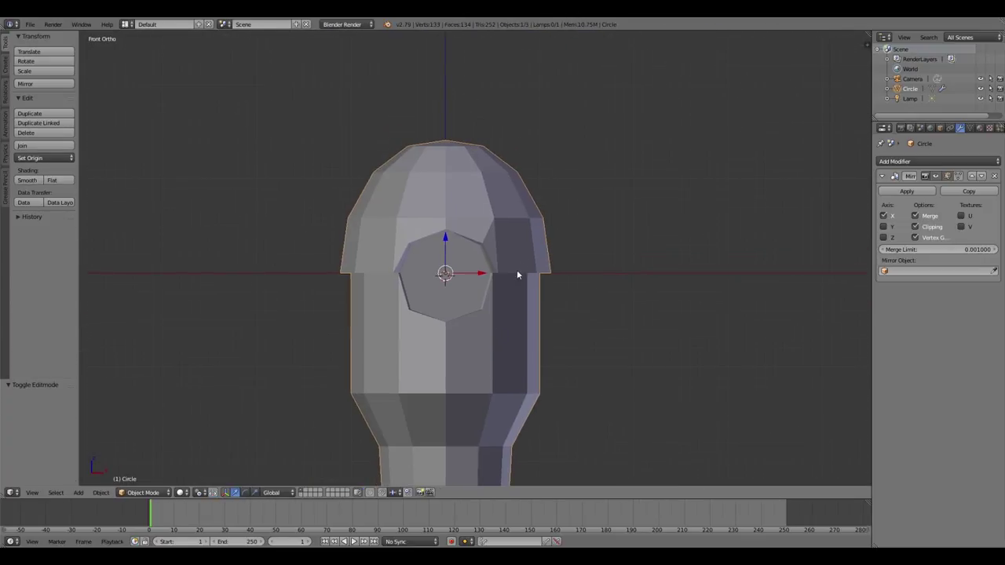
pyautogui.scroll(-5, 516, 270)
# Duplicate the head in place and move the backup copy to another layer.
pyautogui.press('a')
pyautogui.scroll(6, 550, 315)
pyautogui.rightClick(540, 324)
pyautogui.hotkey('shift', 'd')
pyautogui.press('Escape')
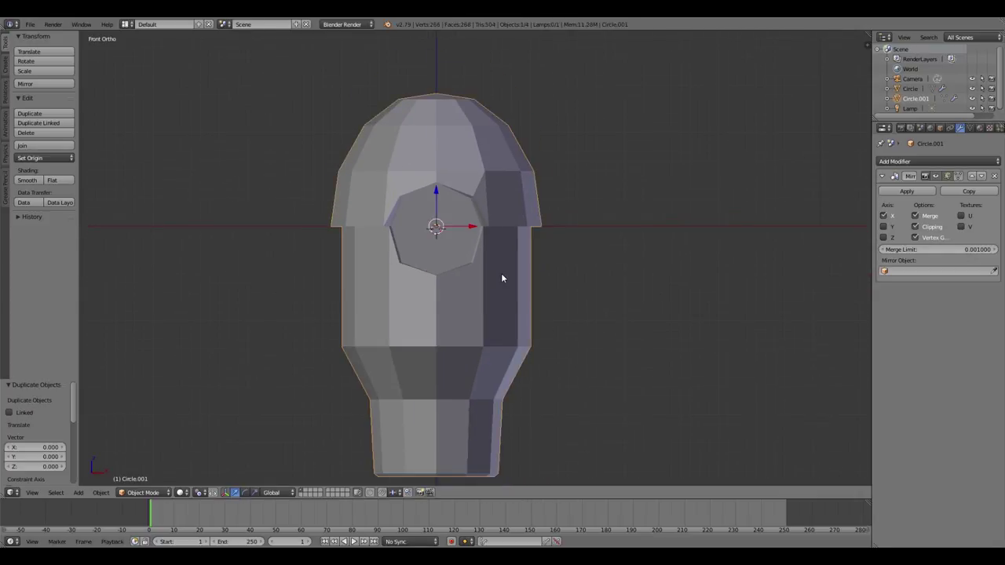
pyautogui.press('m')
pyautogui.click(518, 283)
pyautogui.scroll(2, 521, 257)
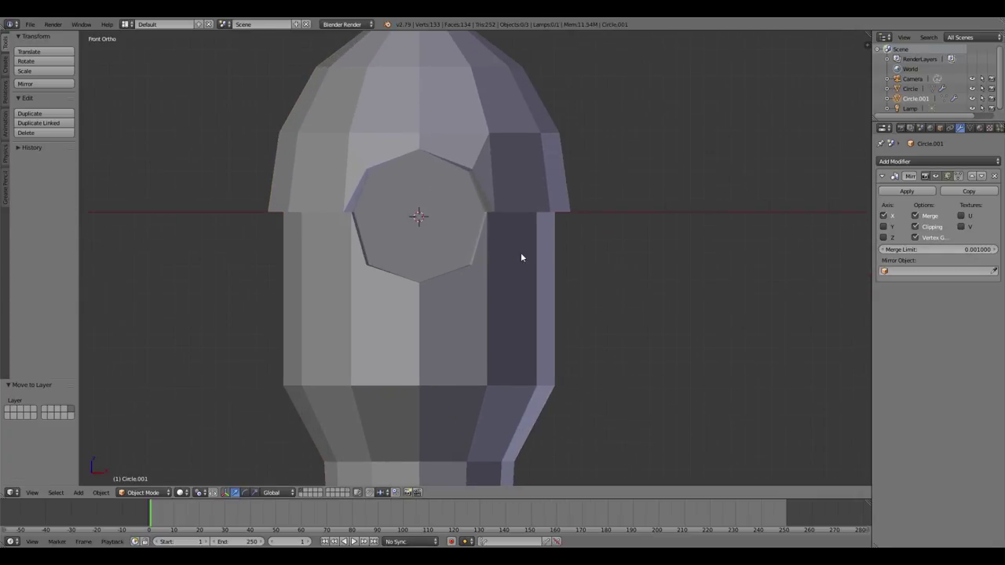
# Add a new circle, rotate it 90° to face forward, and scale it to eye size.
pyautogui.hotkey('shift', 'a')
pyautogui.click(526, 161)
pyautogui.press('KP_3')
pyautogui.press('Tab')
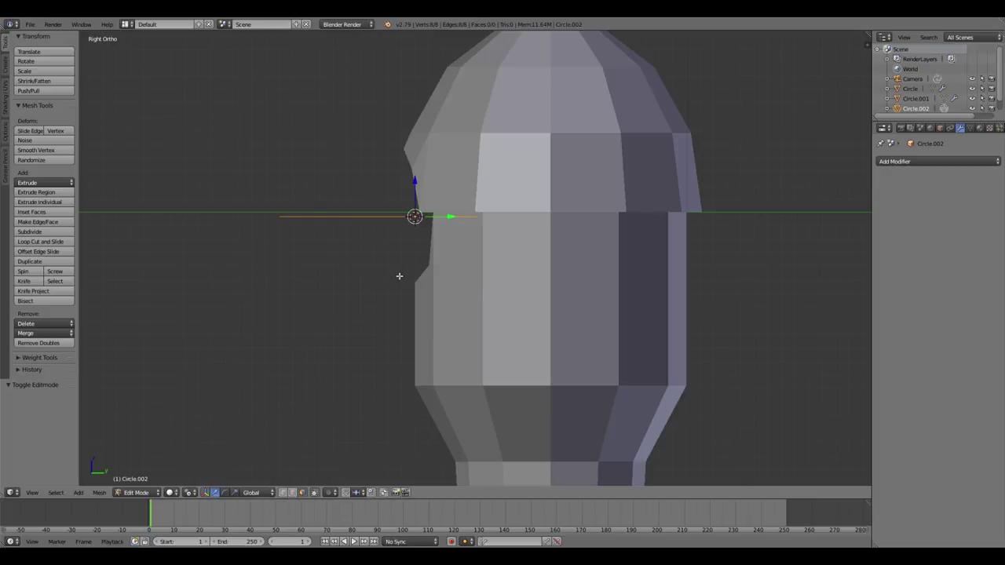
pyautogui.press('Return')
pyautogui.press('KP_1')
pyautogui.press('s')
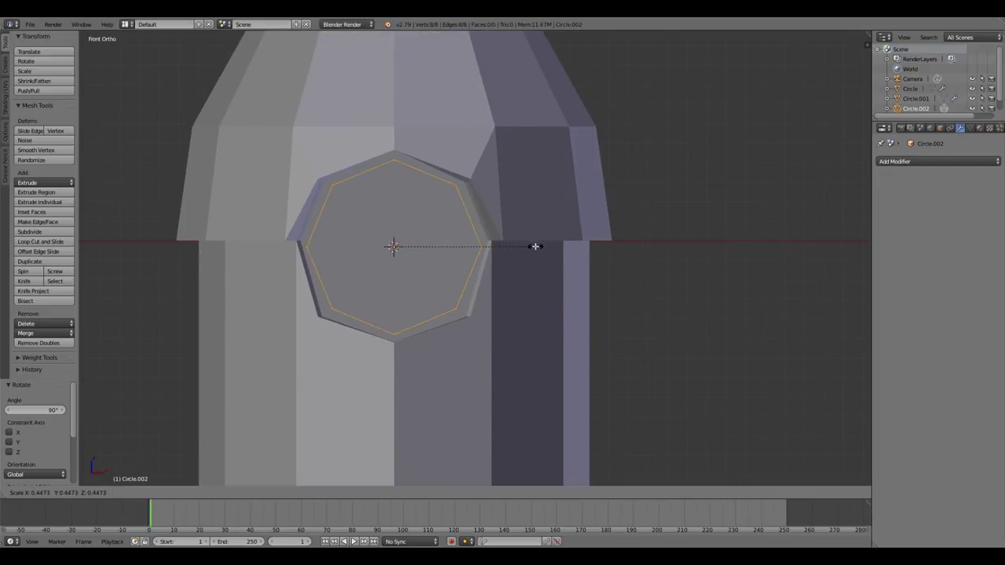
pyautogui.press('KP_3')
pyautogui.press('z')
pyautogui.click(549, 249)
# Extrude the circle outward and scale it into the eye socket's rim.
pyautogui.press('e')
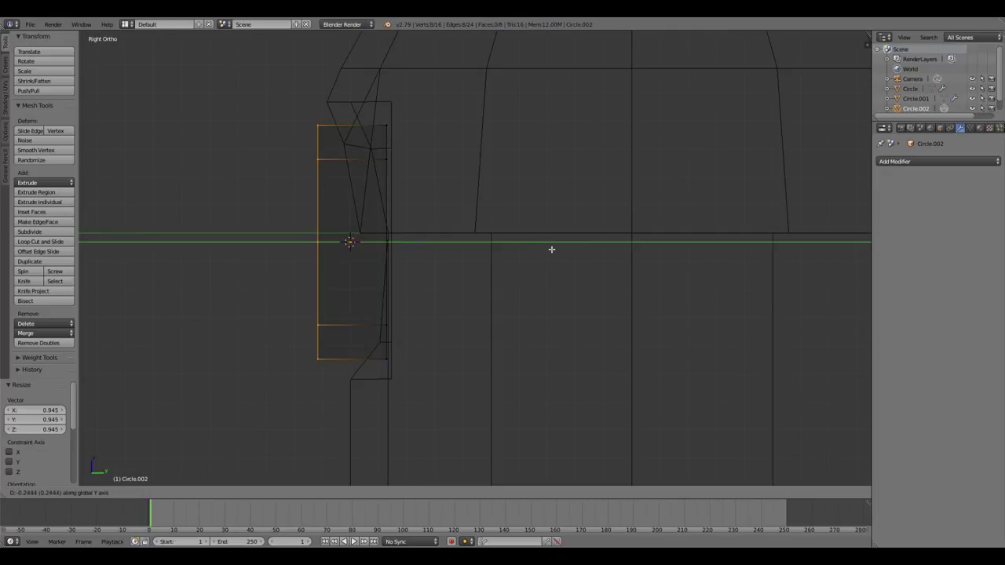
pyautogui.press('Return')
pyautogui.press('s')
pyautogui.press('z')
pyautogui.press('KP_1')
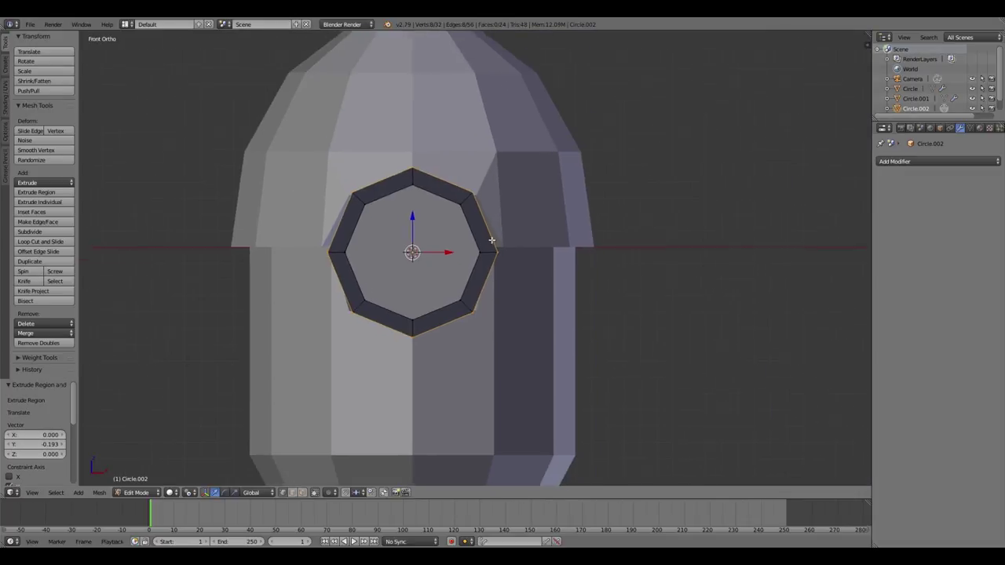
pyautogui.press('s')
pyautogui.click(606, 303)
pyautogui.press('KP_3')
pyautogui.press('z')
pyautogui.scroll(2, 595, 241)
# Extrude the ring deeper into the head to recess the lens, then leave Edit Mode.
pyautogui.press('e')
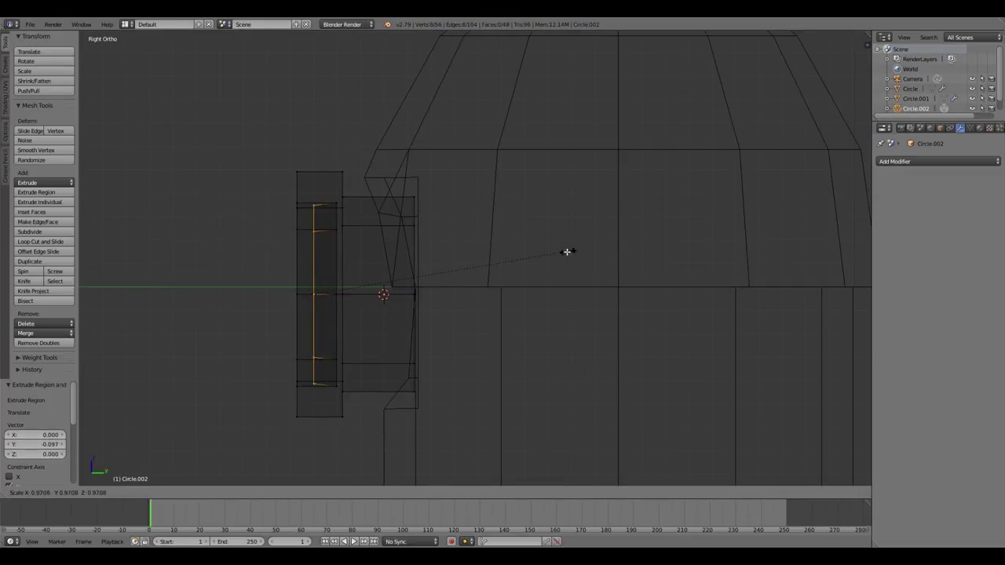
pyautogui.click(453, 275)
pyautogui.press('z')
pyautogui.press('KP_1')
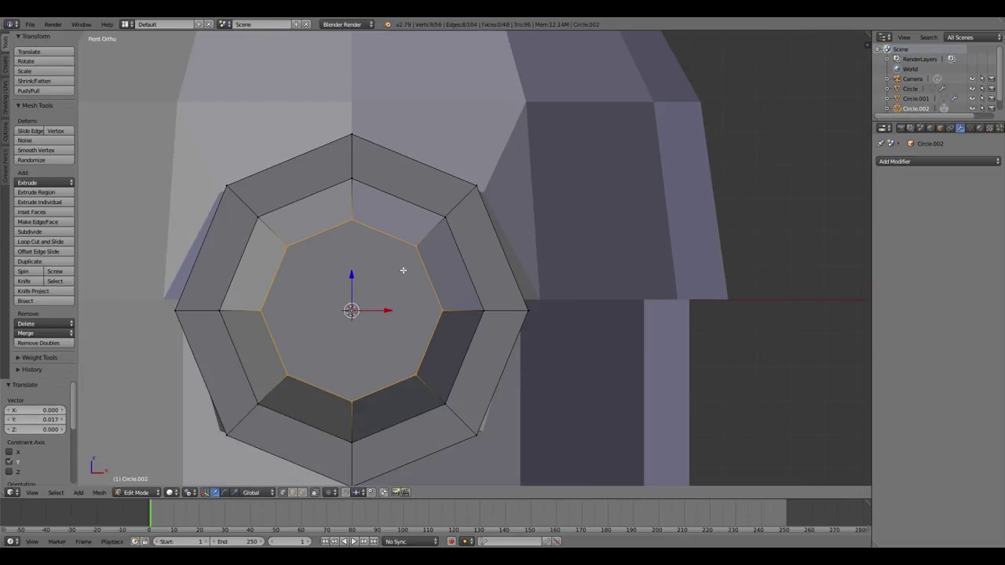
pyautogui.press('Escape')
pyautogui.moveTo(271, 309); pyautogui.dragTo(290, 306, button='middle')
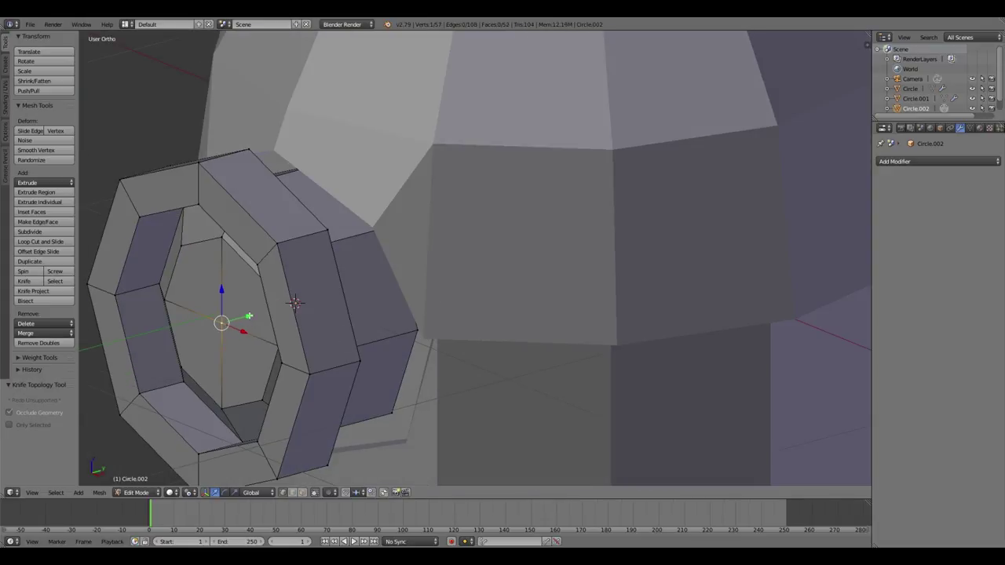
pyautogui.press('Tab')
pyautogui.press('n')
pyautogui.moveTo(503, 330); pyautogui.dragTo(551, 320, button='middle')
# Select the head body and apply its Mirror modifier so the mirrored half becomes real geometry.
pyautogui.press('KP_1')
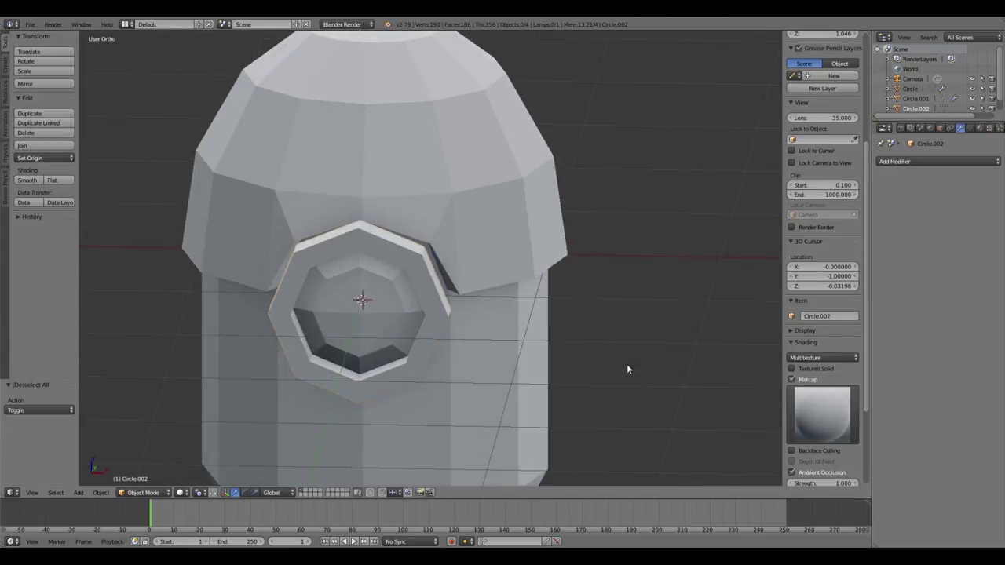
pyautogui.press('KP_3')
pyautogui.rightClick(524, 352)
pyautogui.press('Tab')
pyautogui.moveTo(539, 198); pyautogui.dragTo(473, 187, button='middle')
pyautogui.scroll(-3, 473, 187)
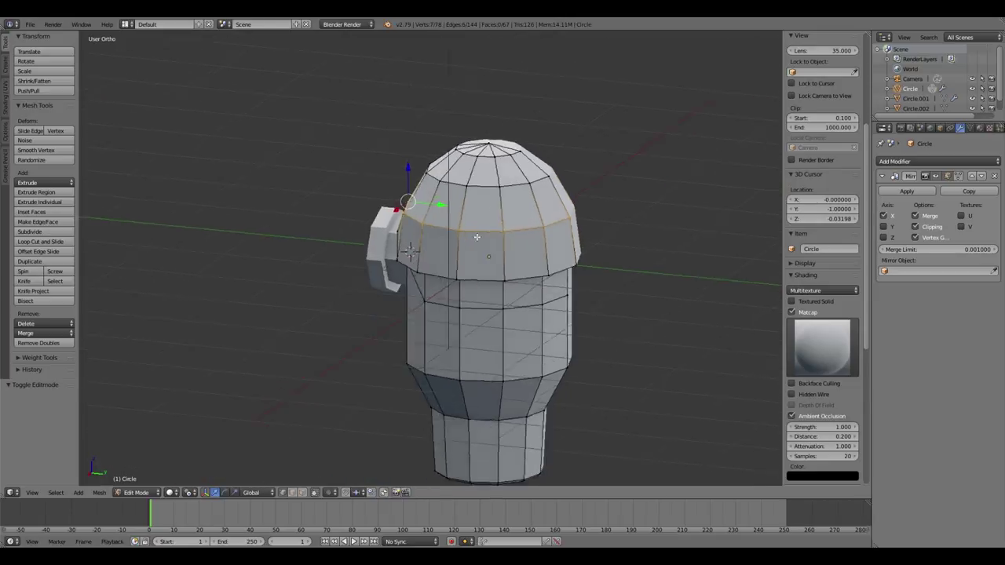
pyautogui.press('Tab')
pyautogui.click(907, 191)
# In side view, lower the dome's edge loop vertically and widen it with scale.
pyautogui.press('Tab')
pyautogui.press('KP_3')
pyautogui.scroll(5, 602, 194)
pyautogui.keyDown('shift'); pyautogui.moveTo(602, 193); pyautogui.dragTo(570, 209, button='middle'); pyautogui.keyUp('shift')
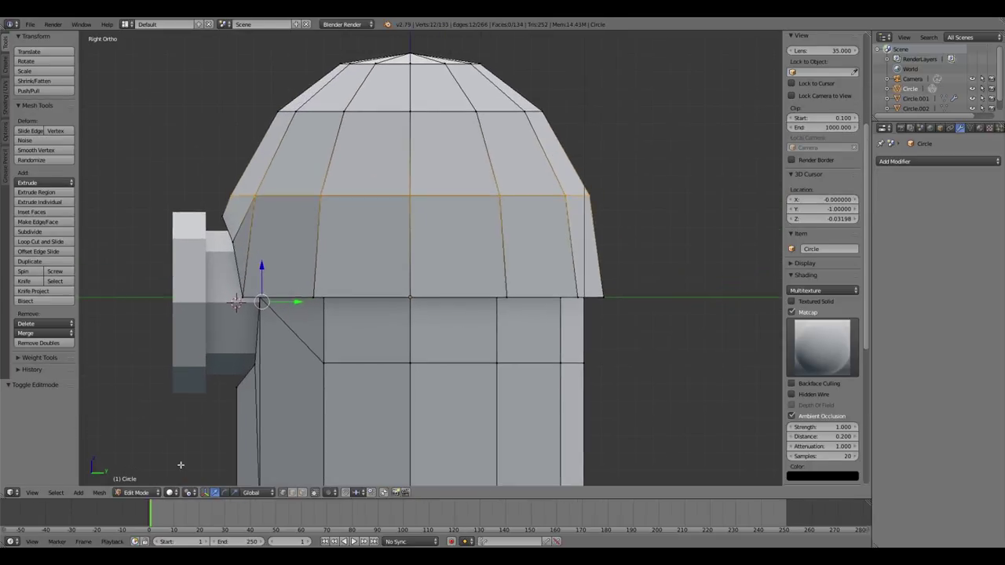
pyautogui.press('g')
pyautogui.press('z')
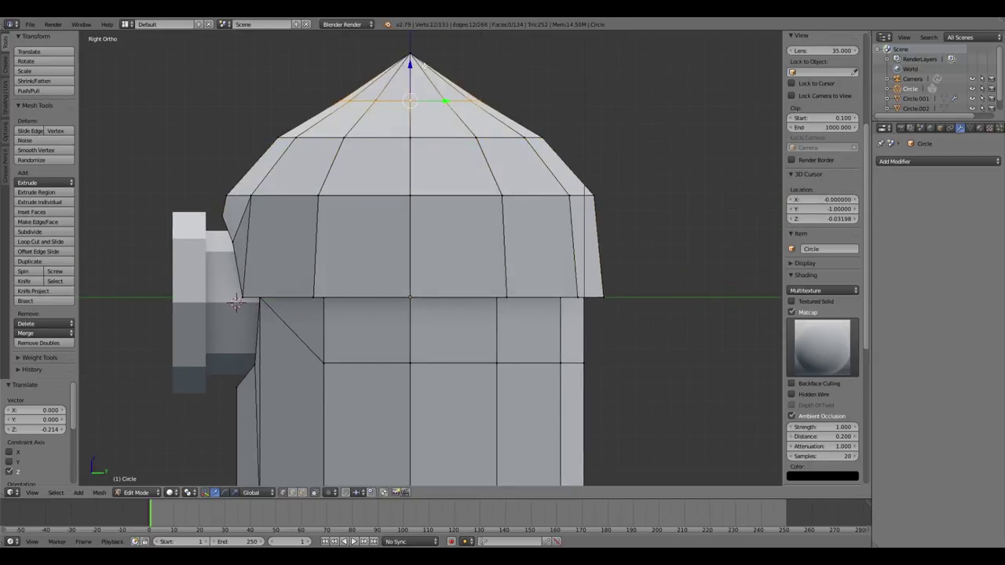
pyautogui.click(553, 140)
pyautogui.press('s')
pyautogui.click(543, 100)
# Select the faces over the right half of the dome.
pyautogui.rightClick(410, 81)
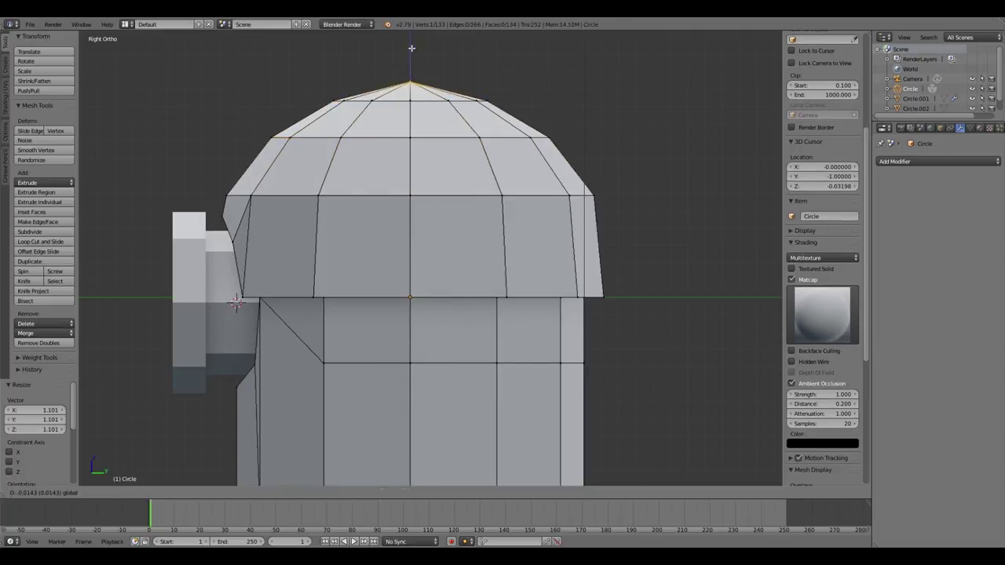
pyautogui.moveTo(410, 81)
pyautogui.mouseDown(button='middle')
pyautogui.moveTo(424, 181)
pyautogui.moveTo(552, 322)
pyautogui.moveTo(457, 316)
pyautogui.mouseUp(button='middle')
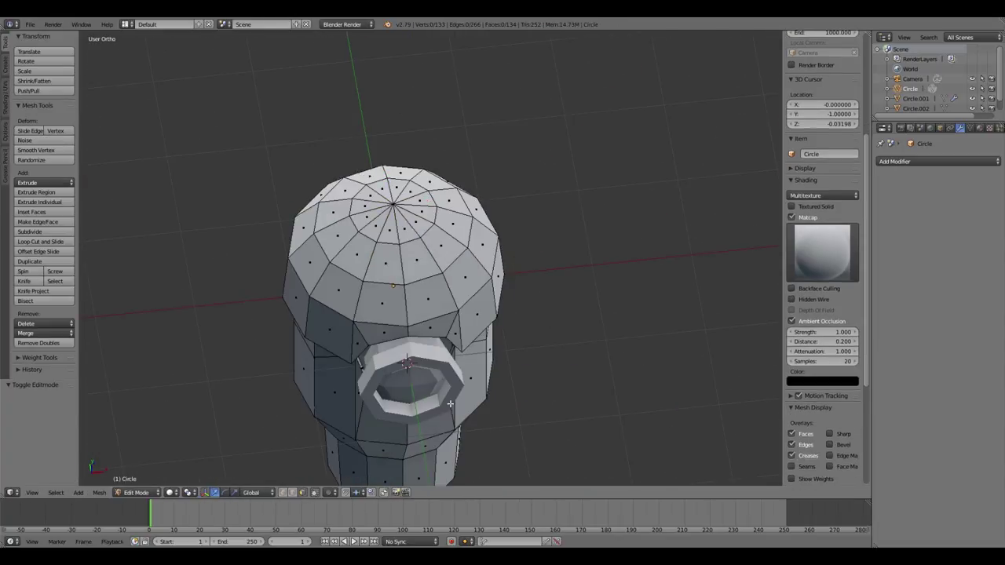
pyautogui.rightClick(457, 316)
pyautogui.moveTo(591, 304); pyautogui.dragTo(424, 173, button='middle')
pyautogui.keyDown('shift'); pyautogui.rightClick(424, 174); pyautogui.keyUp('shift')
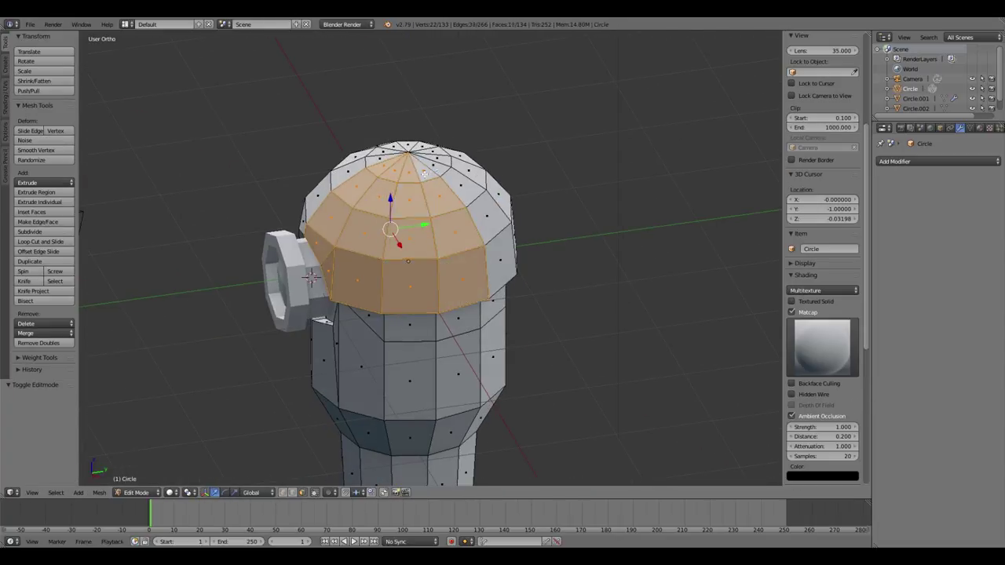
pyautogui.moveTo(628, 274); pyautogui.dragTo(592, 290, button='middle')
# Extrude the selected dome faces along their normals with Shrink/Fatten into a raised panel.
pyautogui.press('KP_1')
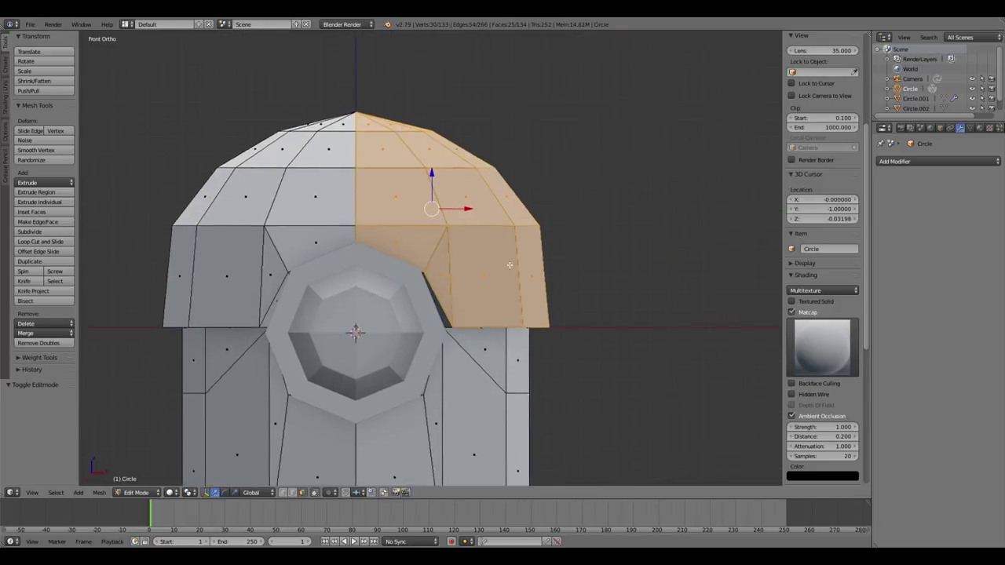
pyautogui.click(45, 182)
pyautogui.click(39, 92)
pyautogui.click(404, 160)
pyautogui.press('Tab')
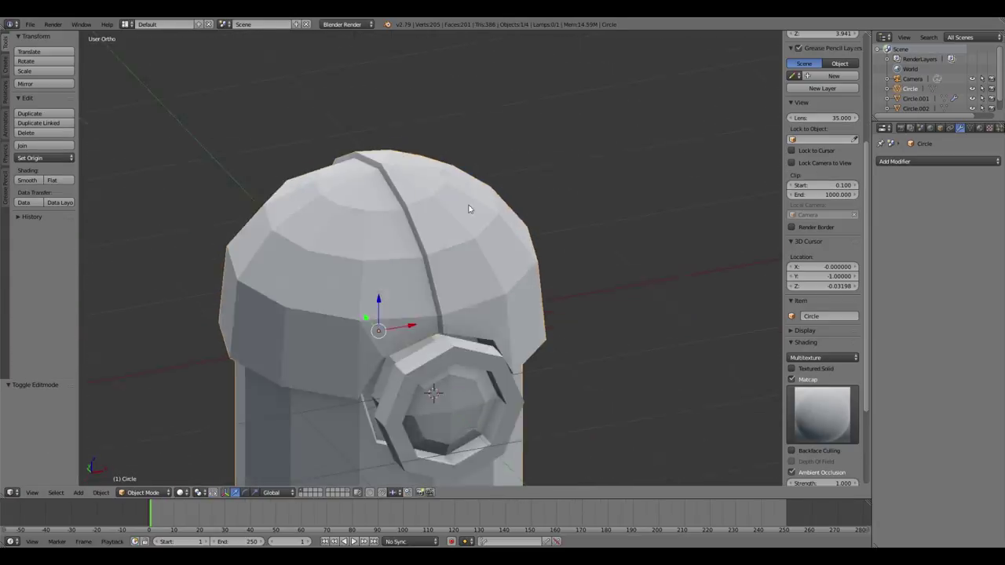
pyautogui.moveTo(405, 160)
pyautogui.mouseDown(button='middle')
pyautogui.moveTo(620, 158)
pyautogui.moveTo(579, 282)
pyautogui.mouseUp(button='middle')
pyautogui.press('Tab')
# Scale the whole eye ring mesh, Circle.002, to a new size in Edit Mode.
pyautogui.press('Tab')
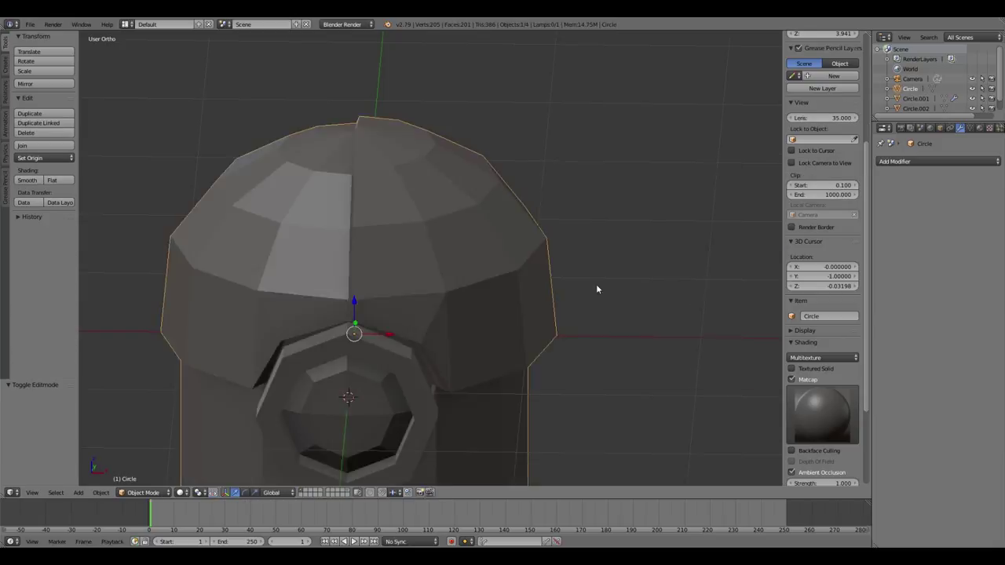
pyautogui.press('KP_1')
pyautogui.rightClick(421, 303)
pyautogui.press('Tab')
pyautogui.press('a')
pyautogui.press('s')
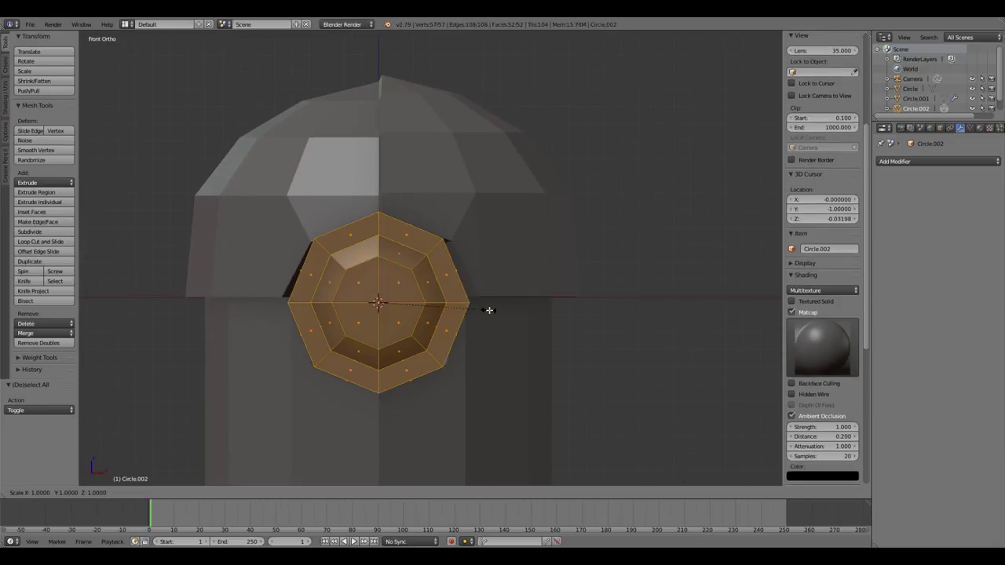
pyautogui.click(498, 310)
# Select the head body and pick vertices near the eye socket.
pyautogui.press('Tab')
pyautogui.rightClick(510, 260)
pyautogui.press('Tab')
pyautogui.moveTo(476, 337); pyautogui.dragTo(397, 348, button='middle')
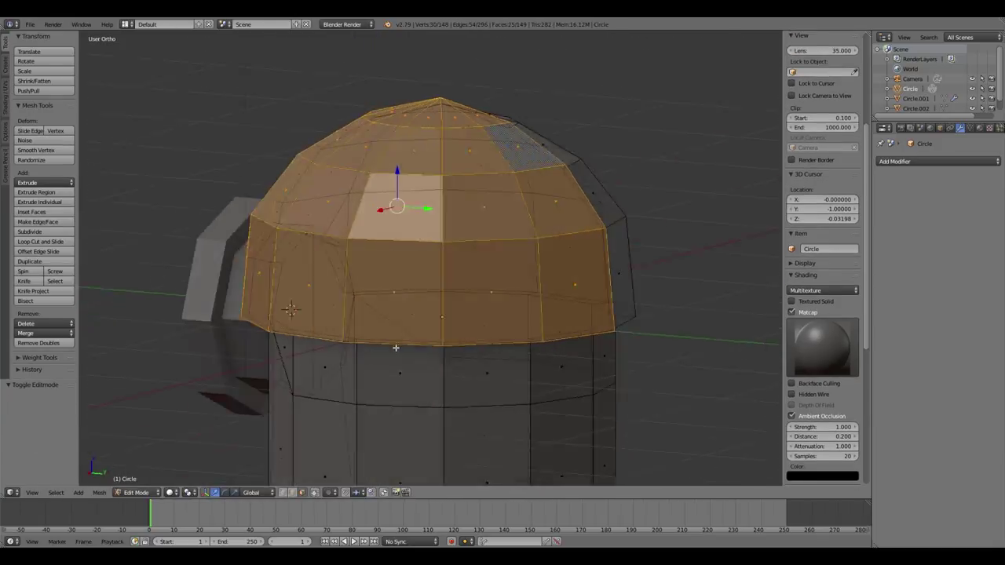
pyautogui.press('KP_3')
pyautogui.press('a')
pyautogui.scroll(3, 387, 339)
pyautogui.rightClick(350, 303)
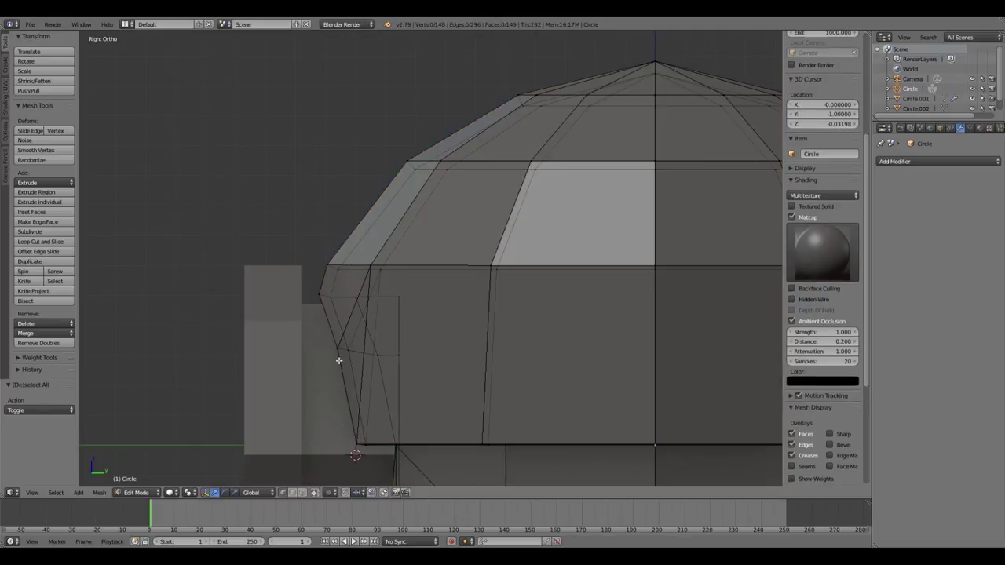
pyautogui.moveTo(337, 359)
pyautogui.mouseDown(button='middle')
pyautogui.moveTo(436, 364)
pyautogui.moveTo(478, 353)
pyautogui.moveTo(473, 321)
pyautogui.moveTo(456, 418)
pyautogui.moveTo(348, 385)
pyautogui.moveTo(340, 347)
pyautogui.mouseUp(button='middle')
pyautogui.press('Tab')
pyautogui.press('Tab')
# Select the face behind the eye ring, grow it around the socket, and scale it.
pyautogui.hotkey('ctrl', 'Tab')
pyautogui.rightClick(403, 369)
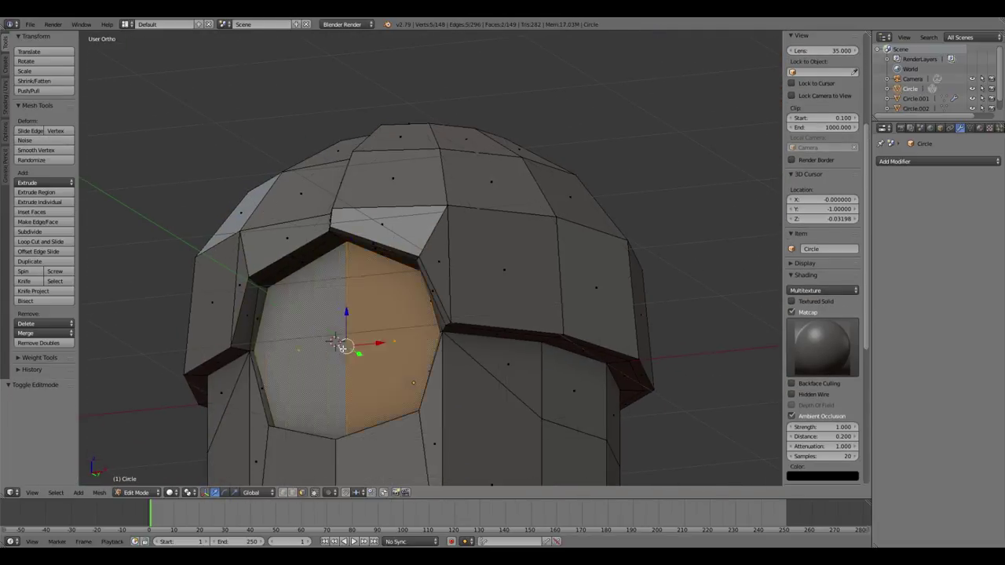
pyautogui.press('ctrl+KP_Add')
pyautogui.moveTo(431, 391)
pyautogui.mouseDown(button='middle')
pyautogui.moveTo(462, 366)
pyautogui.moveTo(423, 366)
pyautogui.moveTo(502, 400)
pyautogui.mouseUp(button='middle')
pyautogui.press('z')
pyautogui.press('Tab')
pyautogui.press('Tab')
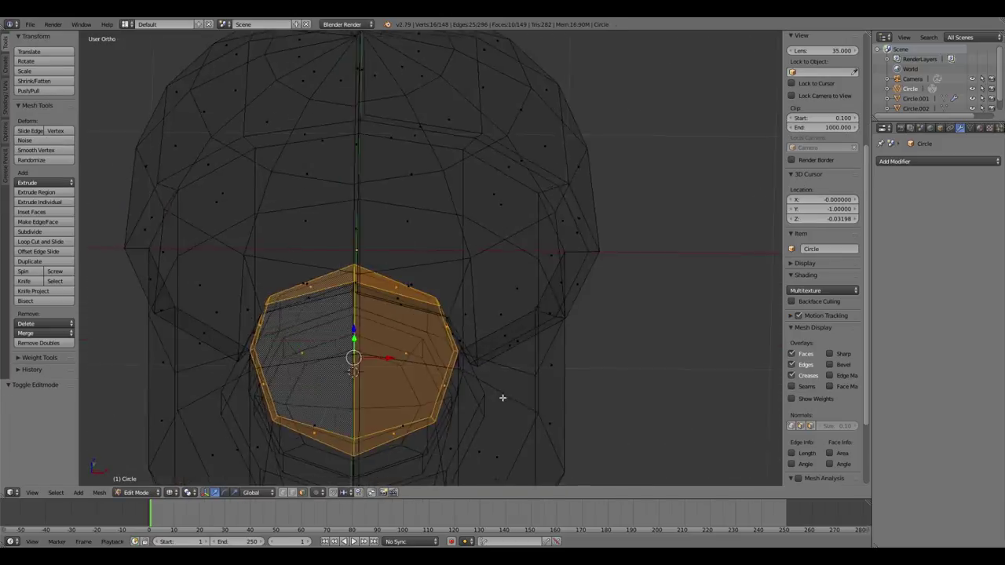
pyautogui.press('KP_7')
pyautogui.scroll(2, 406, 392)
pyautogui.press('s')
pyautogui.press('z')
# Box-select the eye ring's back vertices, nudge them in Y, and snap the cursor there.
pyautogui.moveTo(569, 368); pyautogui.dragTo(381, 330, button='middle')
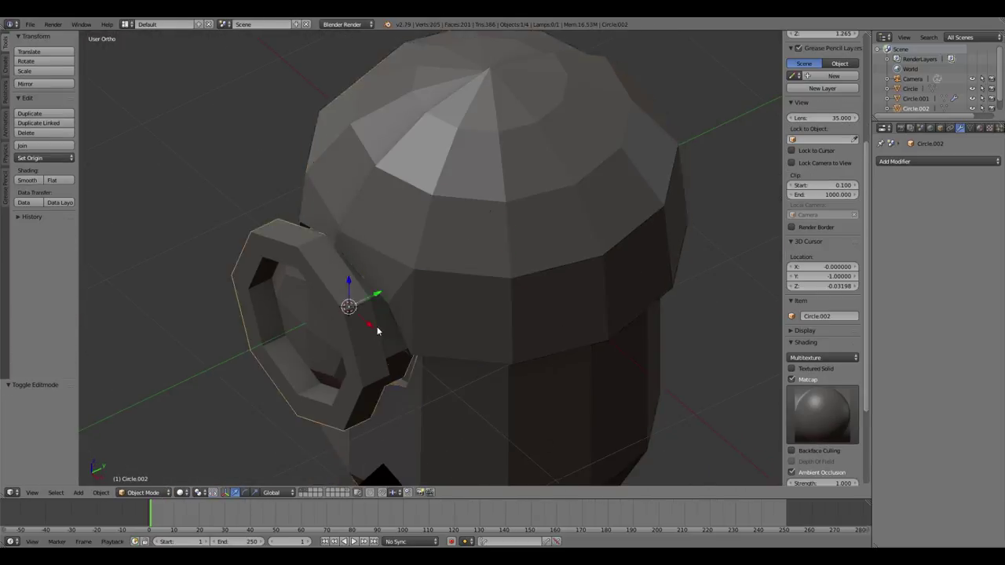
pyautogui.press('KP_3')
pyautogui.press('z')
pyautogui.press('a')
pyautogui.moveTo(452, 206); pyautogui.dragTo(396, 385)
pyautogui.press('g')
pyautogui.press('y')
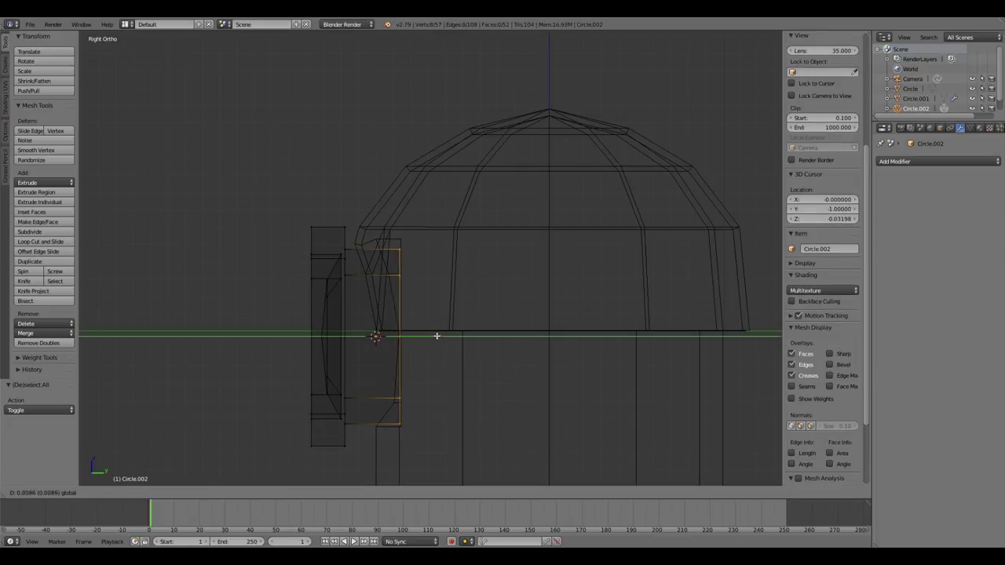
pyautogui.hotkey('shift', 's')
pyautogui.click(425, 324)
# Set the eye ring's origin to the 3D cursor and return to solid shading.
pyautogui.press('Tab')
pyautogui.click(101, 493)
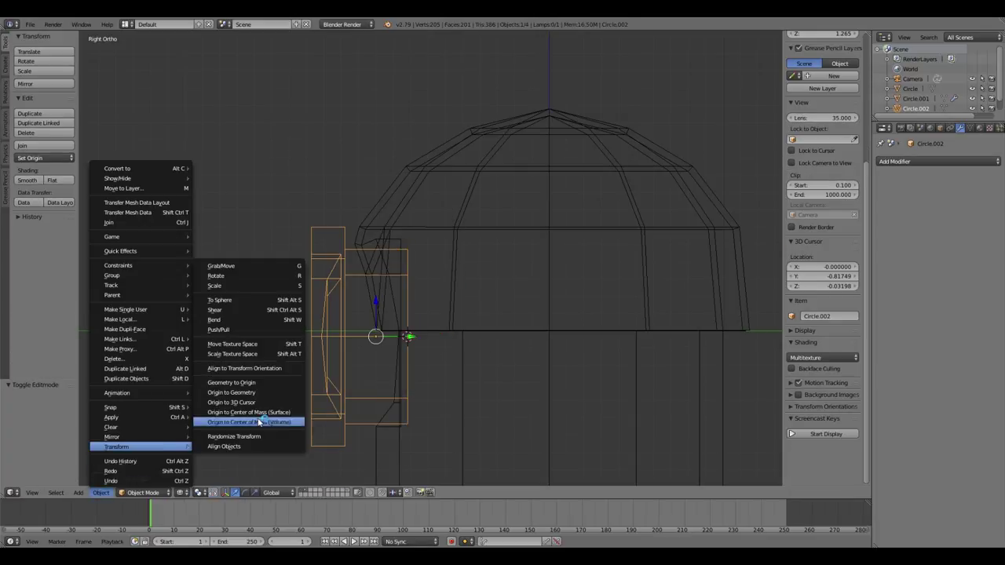
pyautogui.click(251, 418)
pyautogui.press('z')
pyautogui.press('Escape')
pyautogui.moveTo(204, 278); pyautogui.dragTo(329, 288, button='middle')
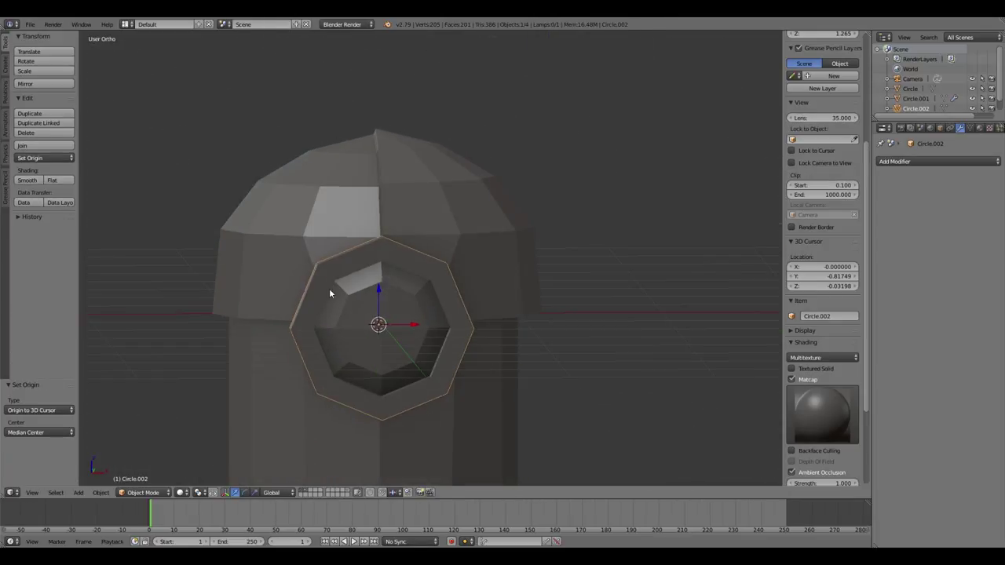
pyautogui.press('r')
pyautogui.press('r')
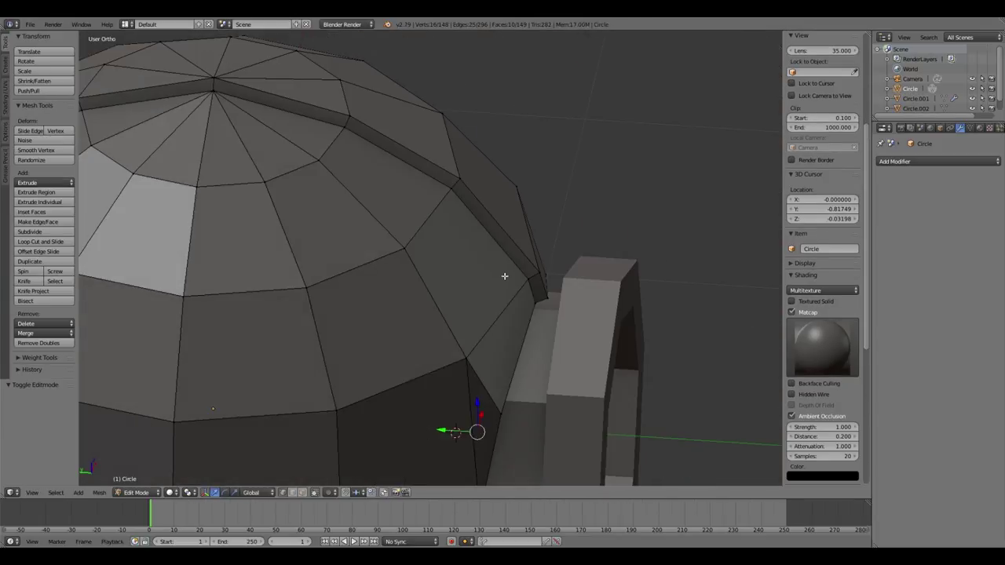
# Nudge a vertex on the dome's rim along the Y axis.
pyautogui.rightClick(538, 288)
pyautogui.press('g')
pyautogui.press('y')
pyautogui.click(547, 290)
pyautogui.press('Tab')
pyautogui.moveTo(548, 289); pyautogui.dragTo(489, 358, button='middle')
# Select the eye ring and preview the model with a red matcap.
pyautogui.rightClick(390, 341)
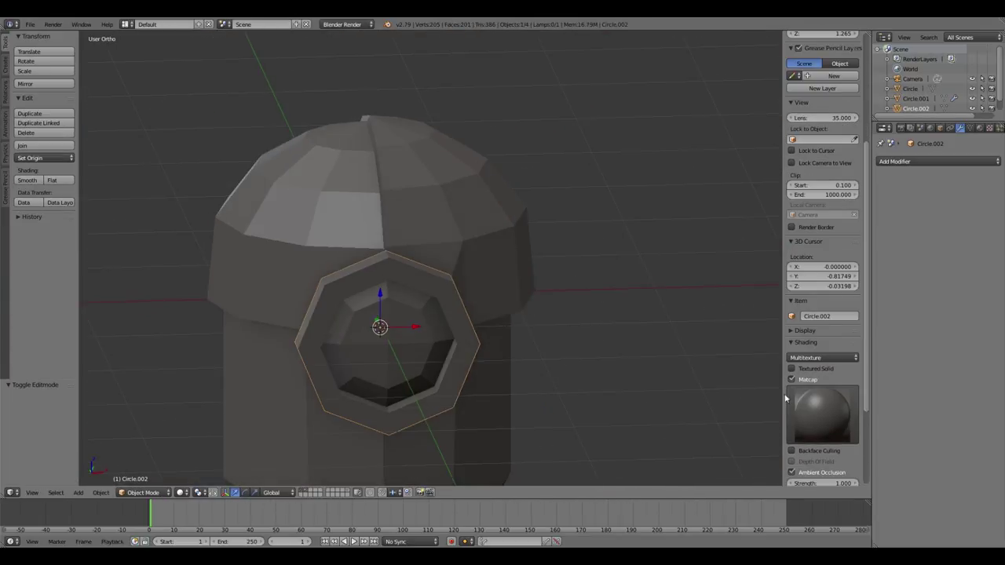
pyautogui.click(823, 346)
pyautogui.click(482, 353)
pyautogui.press('r')
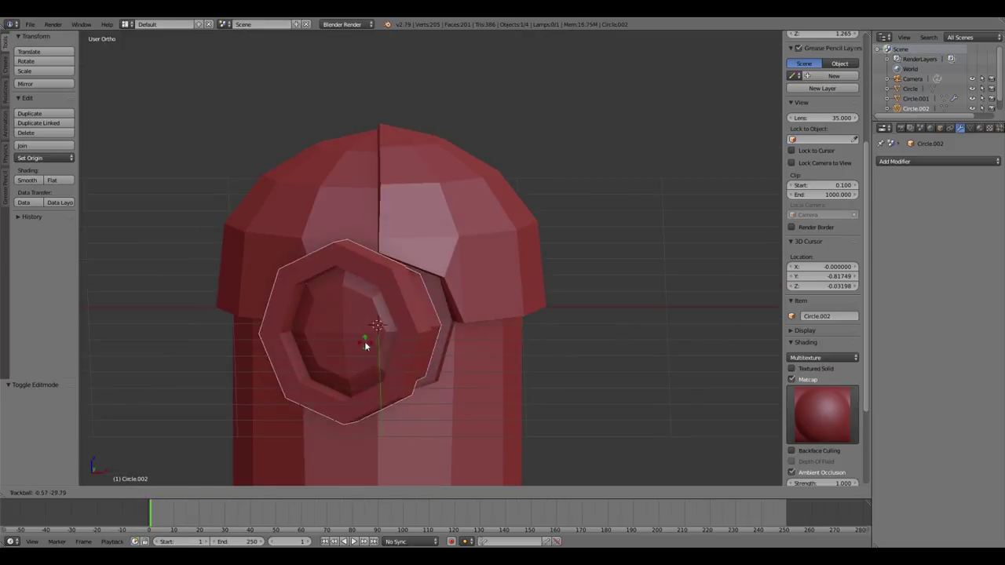
pyautogui.press('Escape')
# Extrude the ring's back loop into the head, taper it, and close it with a face.
pyautogui.press('KP_3')
pyautogui.press('Tab')
pyautogui.press('z')
pyautogui.moveTo(508, 382)
pyautogui.keyDown('shift'); pyautogui.mouseDown(button='middle')
pyautogui.moveTo(574, 332)
pyautogui.moveTo(550, 337)
pyautogui.mouseUp(button='middle'); pyautogui.keyUp('shift')
pyautogui.press('e')
pyautogui.click(561, 325)
pyautogui.press('KP_3')
pyautogui.press('f')
# Extrude the ring's front face inward to form a recess.
pyautogui.press('e')
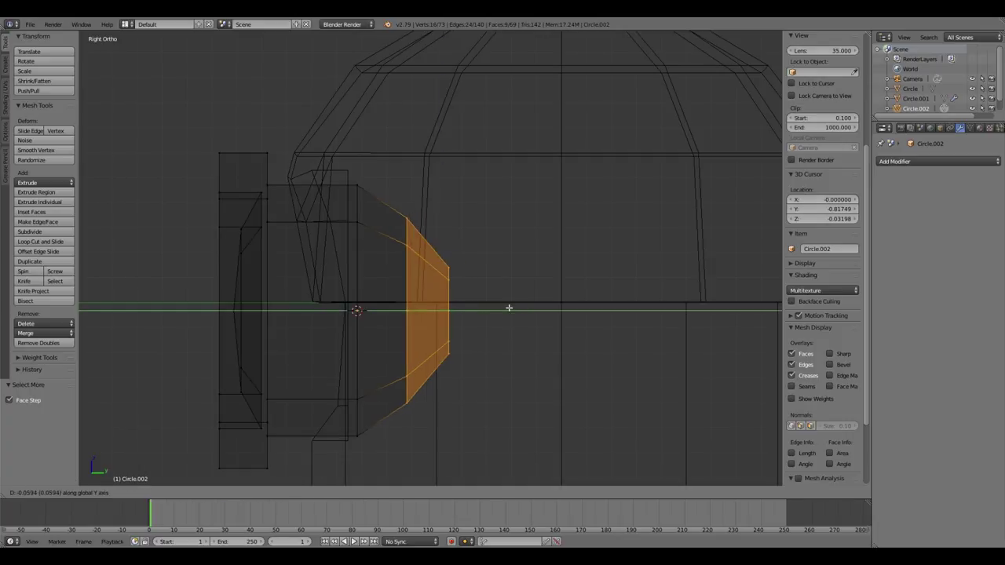
pyautogui.click(408, 311)
pyautogui.press('Tab')
pyautogui.press('z')
pyautogui.moveTo(408, 311)
pyautogui.mouseDown(button='middle')
pyautogui.moveTo(440, 298)
pyautogui.moveTo(472, 303)
pyautogui.mouseUp(button='middle')
# Select the tapered cone faces and move them along Y into the head.
pyautogui.press('r')
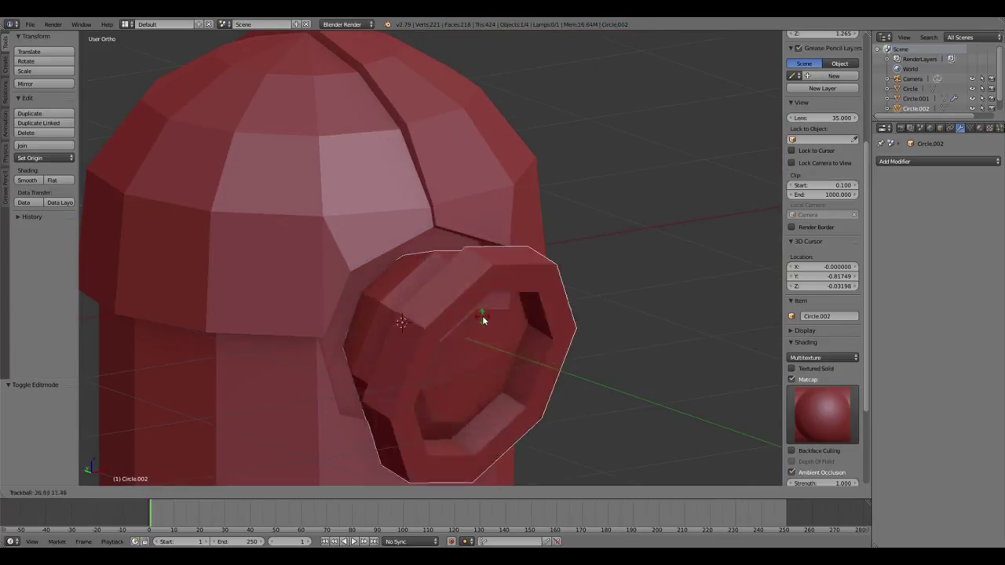
pyautogui.press('Escape')
pyautogui.press('KP_3')
pyautogui.press('z')
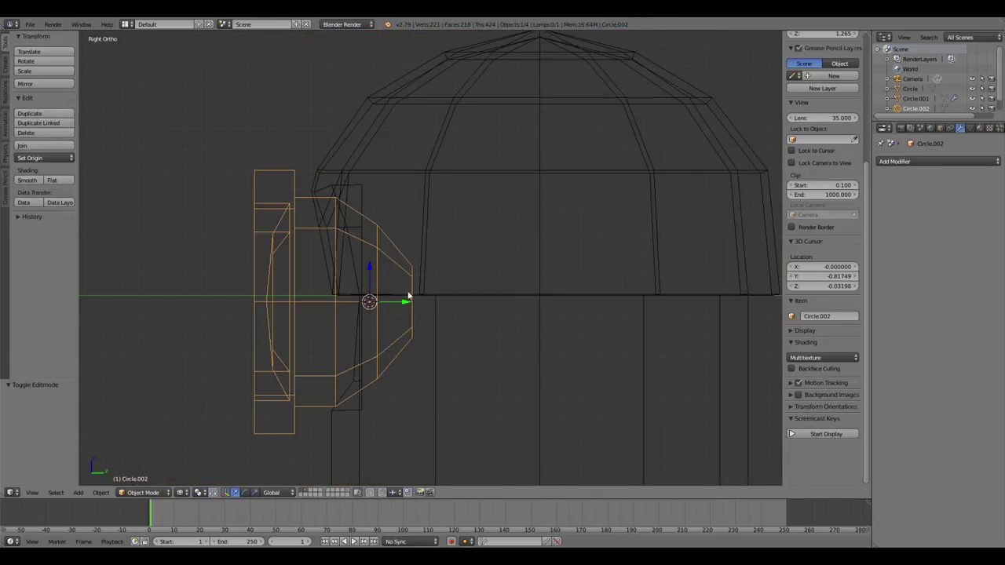
pyautogui.press('Tab')
pyautogui.press('a')
pyautogui.keyDown('alt'); pyautogui.rightClick(416, 300); pyautogui.keyUp('alt')
pyautogui.press('g')
pyautogui.press('y')
pyautogui.click(416, 301)
pyautogui.press('Tab')
pyautogui.press('z')
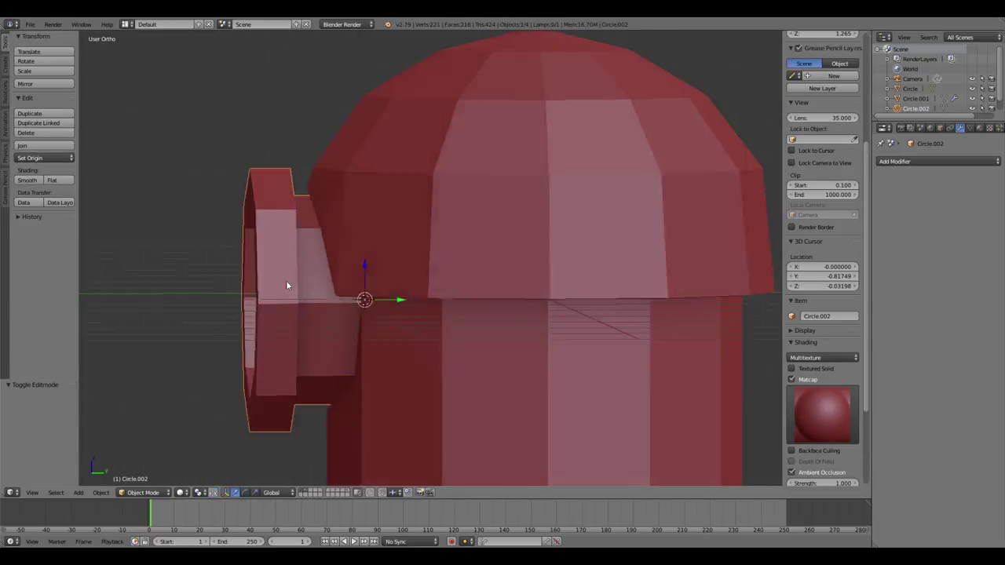
pyautogui.moveTo(286, 281); pyautogui.dragTo(487, 323, button='middle')
# Box-select the ring's flat front plate and grow the selection to neighbouring faces.
pyautogui.press('r')
pyautogui.press('r')
pyautogui.press('Escape')
pyautogui.press('KP_3')
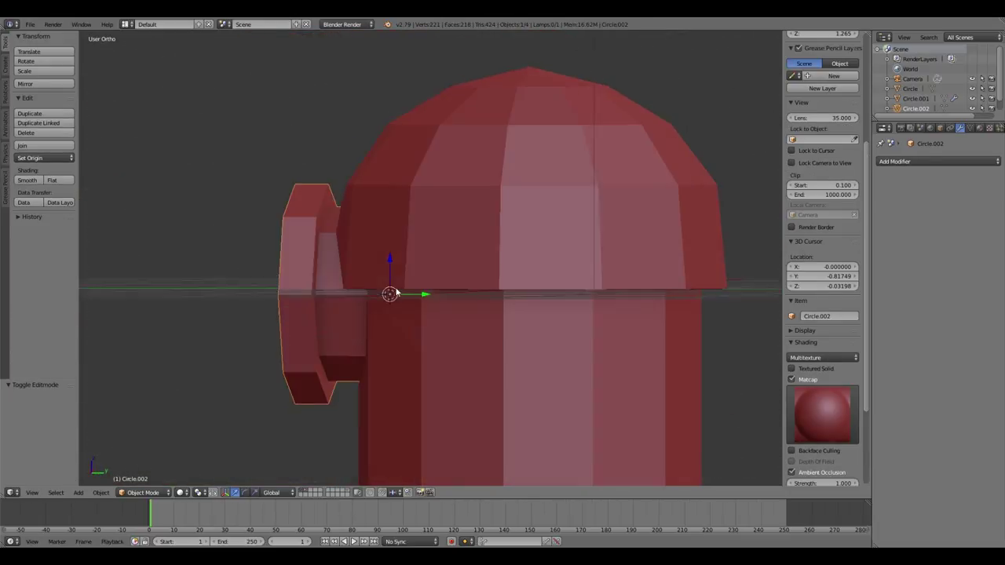
pyautogui.press('Tab')
pyautogui.press('z')
pyautogui.press('a')
pyautogui.press('b')
pyautogui.moveTo(252, 168); pyautogui.dragTo(314, 393)
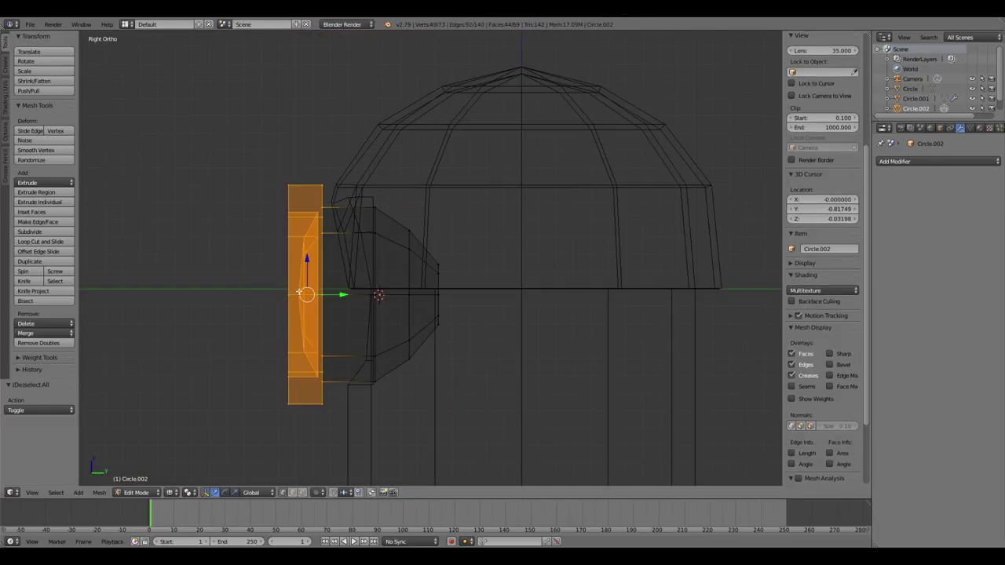
pyautogui.press('ctrl+KP_Add')
pyautogui.press('Tab')
pyautogui.press('z')
# Orbit and zoom to inspect the whole robot from the front.
pyautogui.moveTo(314, 294); pyautogui.dragTo(411, 287, button='middle')
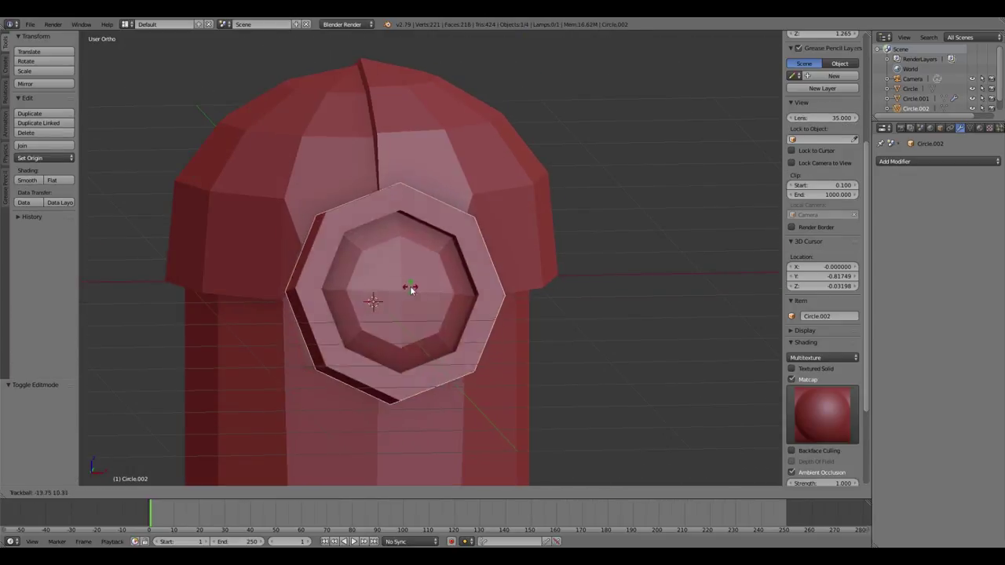
pyautogui.press('r')
pyautogui.press('r')
pyautogui.press('Escape')
pyautogui.scroll(-3, 172, 99)
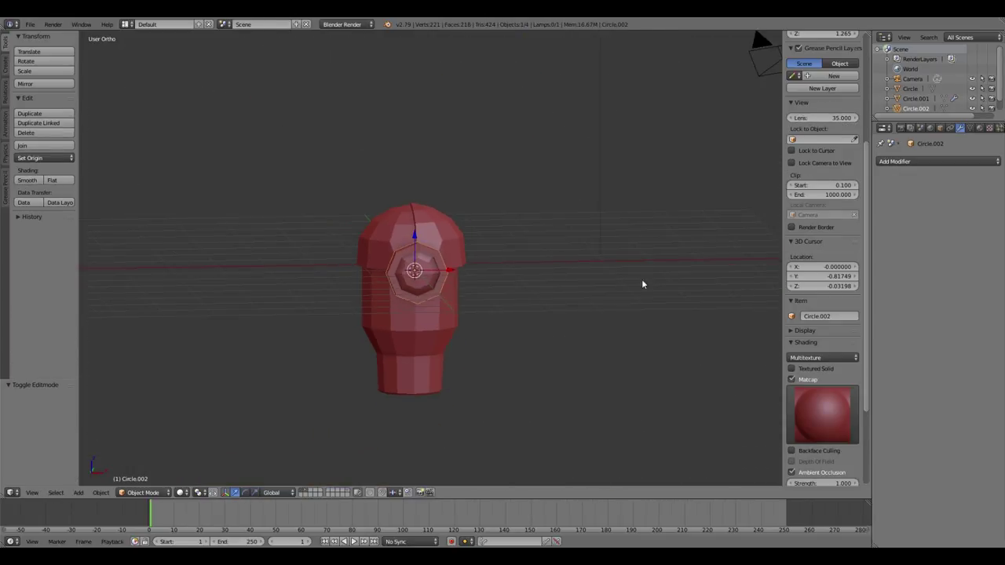
pyautogui.moveTo(642, 279); pyautogui.dragTo(612, 286, button='middle')
pyautogui.scroll(3, 612, 286)
pyautogui.press('KP_1')
pyautogui.scroll(-3, 545, 265)
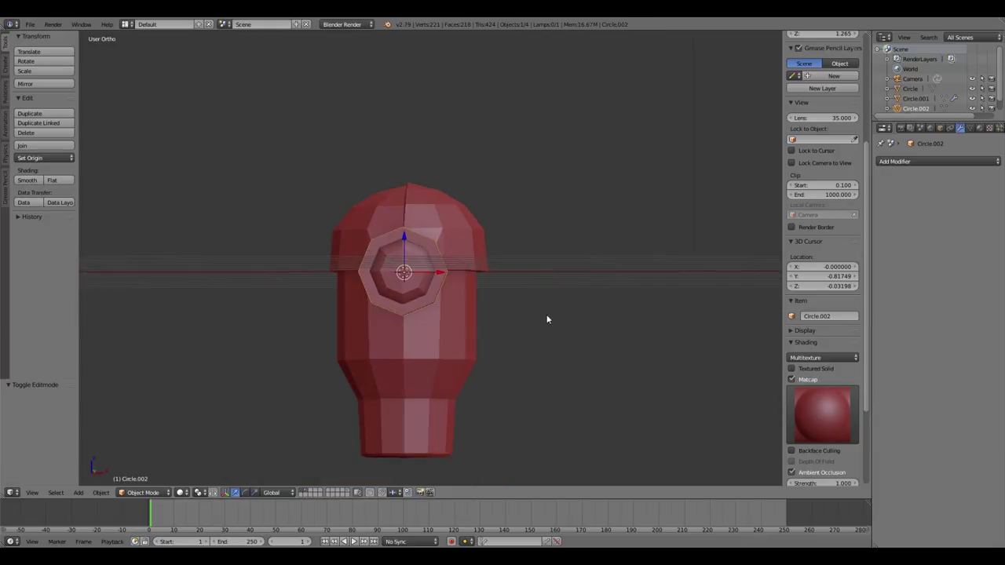
pyautogui.scroll(3, 528, 316)
# Snap the 3D cursor to the robot body's bottom edge loop.
pyautogui.scroll(-3, 547, 341)
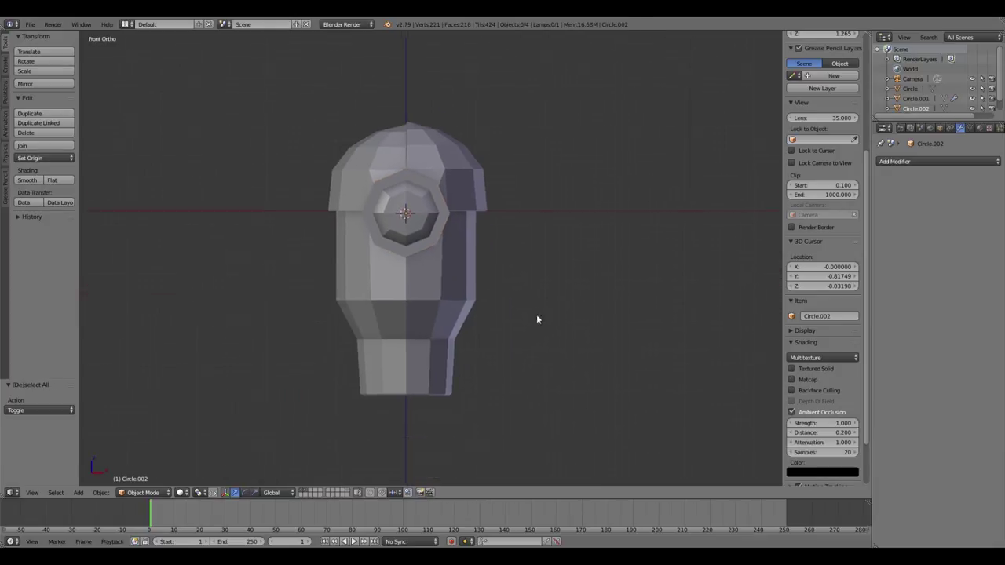
pyautogui.press('Tab')
pyautogui.moveTo(536, 318); pyautogui.dragTo(537, 259, button='middle')
pyautogui.scroll(3, 537, 314)
pyautogui.press('KP_3')
pyautogui.press('e')
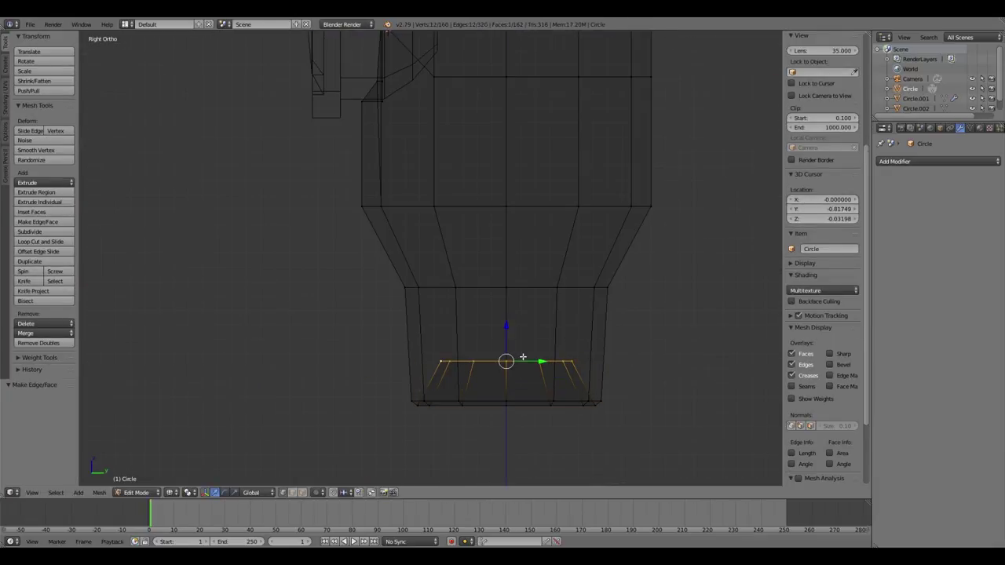
pyautogui.hotkey('shift', 's')
pyautogui.click(511, 351)
pyautogui.press('Tab')
# Add a 6-vertex circle at the body's base and extrude it downward.
pyautogui.hotkey('shift', 'a')
pyautogui.click(516, 375)
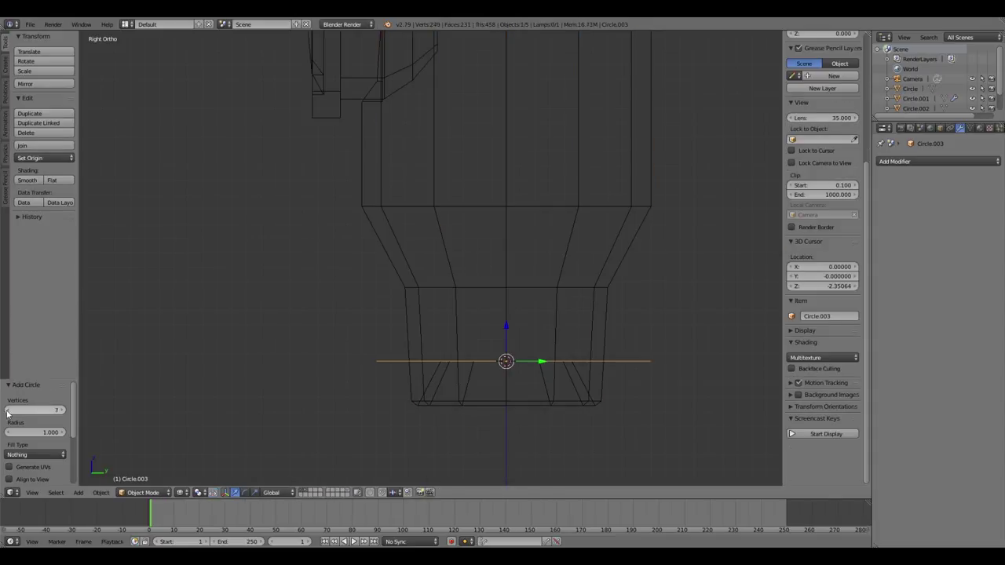
pyautogui.click(7, 413)
pyautogui.press('Tab')
pyautogui.scroll(2, 707, 353)
pyautogui.press('e')
pyautogui.click(535, 460)
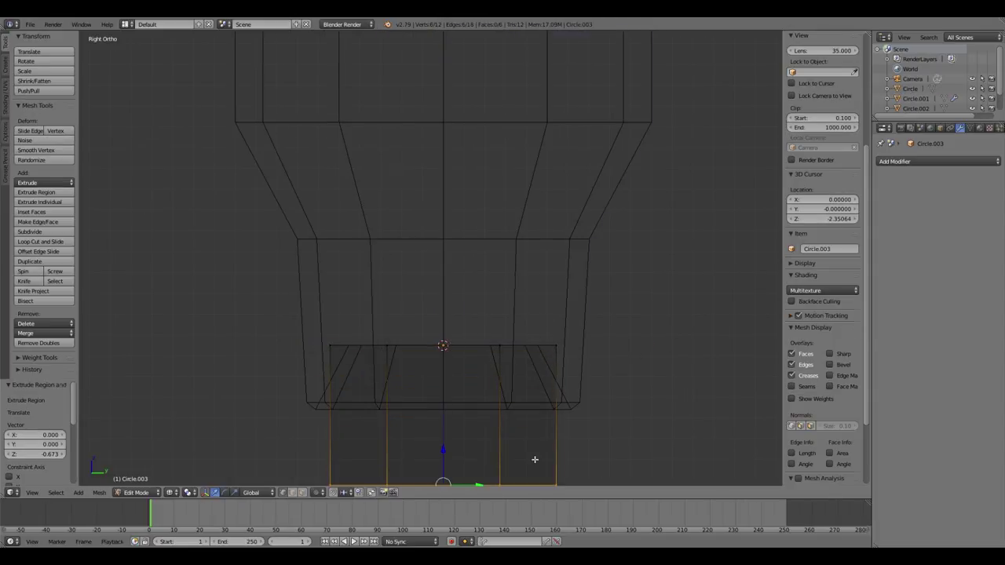
# Scale the extruded loop wider and extrude another section lower.
pyautogui.press('KP_1')
pyautogui.press('z')
pyautogui.press('z')
pyautogui.press('s')
pyautogui.click(416, 348)
pyautogui.press('e')
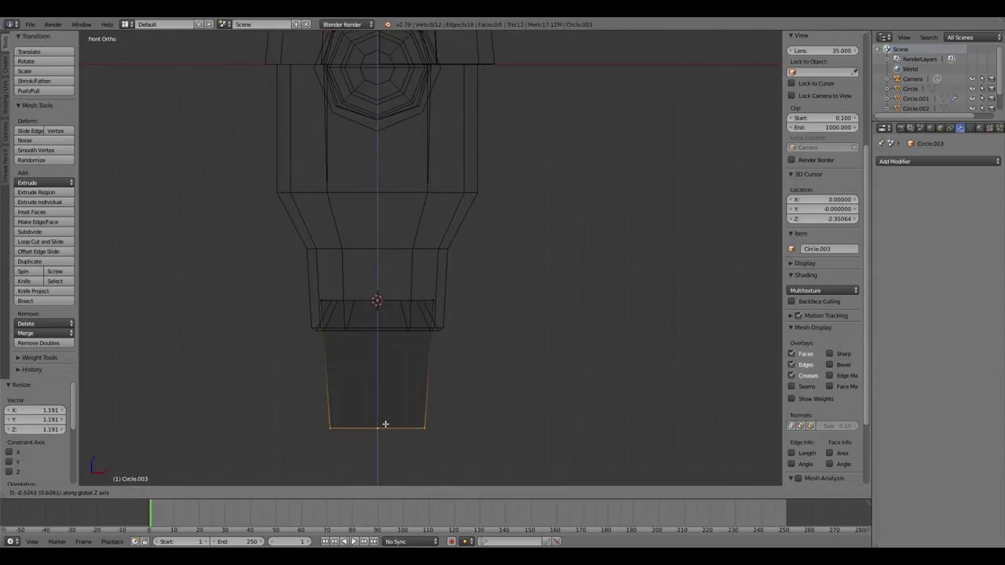
pyautogui.click(386, 425)
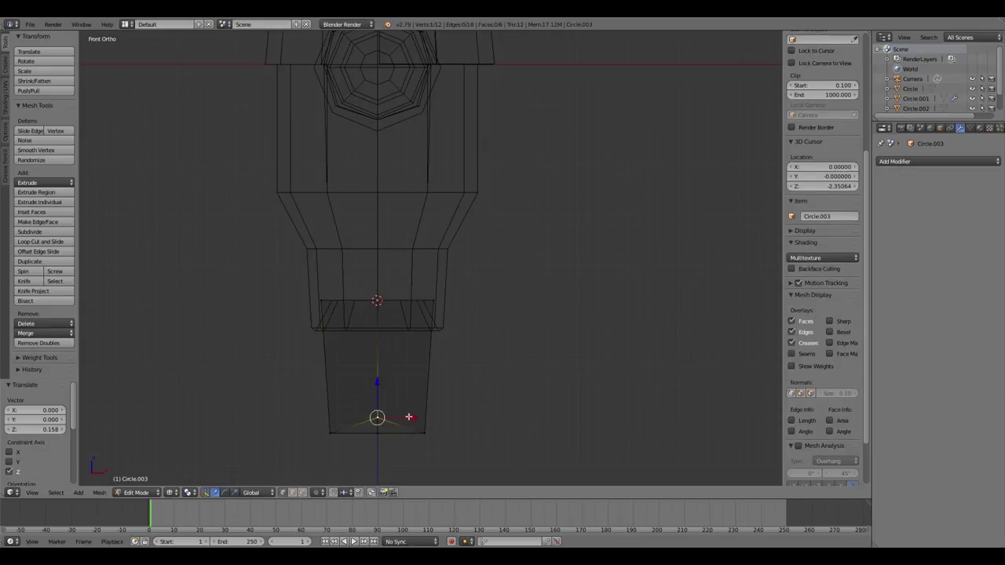
pyautogui.keyDown('alt'); pyautogui.click(333, 429); pyautogui.keyUp('alt')
# Scale the bottom loop to 0 for a pointed tip, then add a new body material.
pyautogui.press('e')
pyautogui.press('s')
pyautogui.press('0')
pyautogui.press('Return')
pyautogui.press('KP_3')
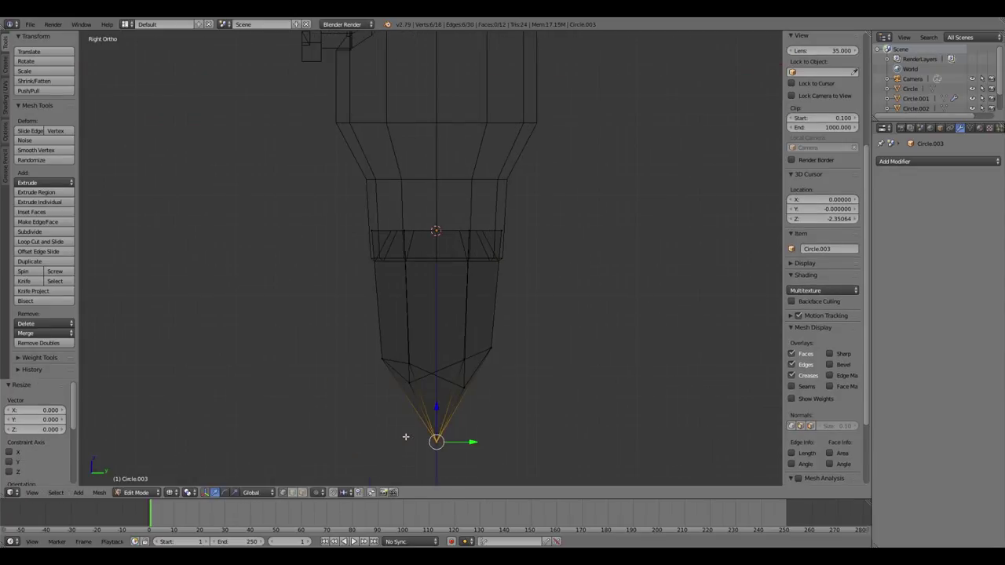
pyautogui.press('z')
pyautogui.press('Tab')
pyautogui.scroll(-3, 568, 117)
pyautogui.click(935, 162)
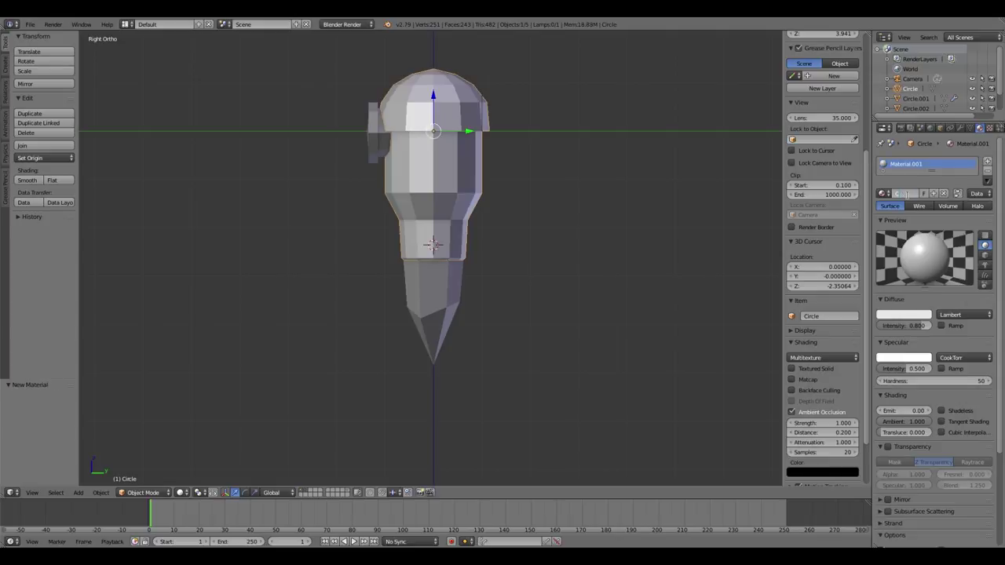
# Name the body material CompanionMetal01 with a darker diffuse colour and lower specular intensity.
pyautogui.write('CompanionMetal01')
pyautogui.press('Return')
pyautogui.click(904, 314)
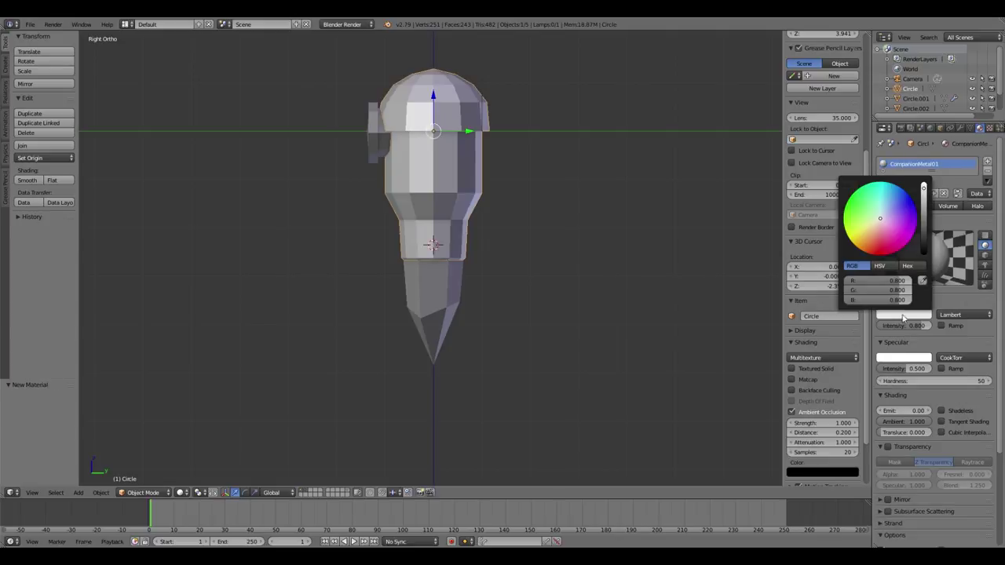
pyautogui.moveTo(930, 189); pyautogui.dragTo(930, 224)
pyautogui.moveTo(917, 368); pyautogui.dragTo(904, 368)
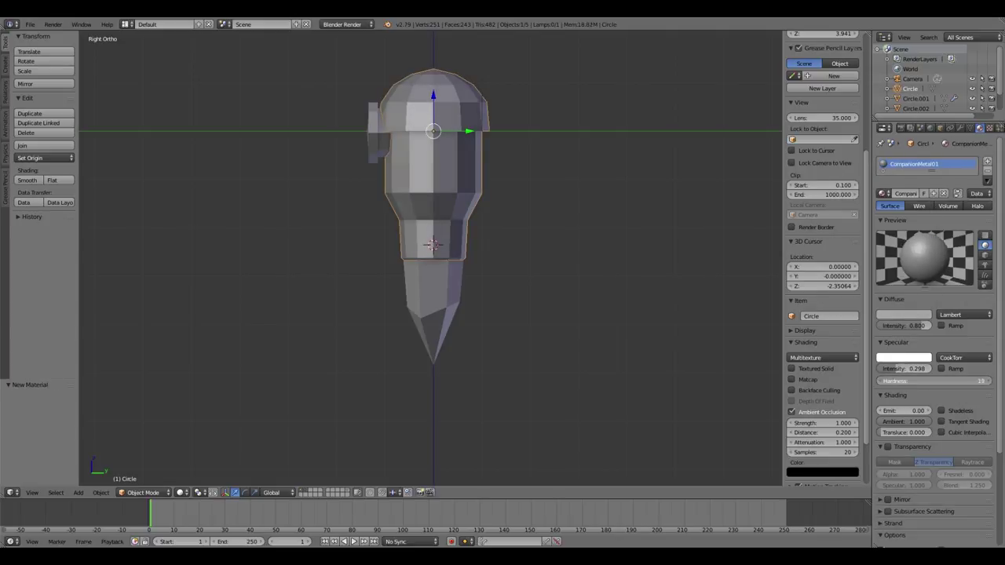
# Give the eye lens its own second material with a red diffuse colour.
pyautogui.rightClick(375, 130)
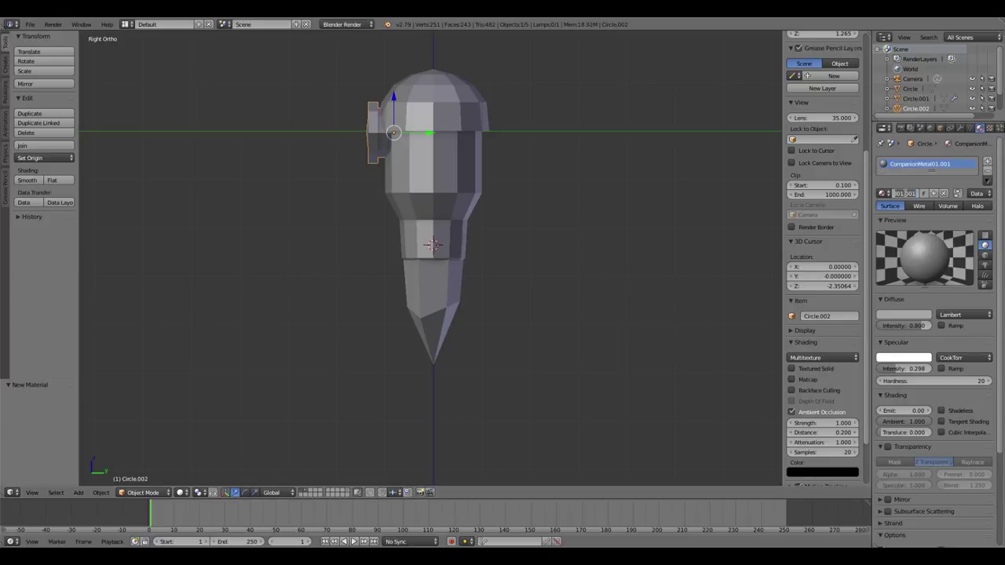
pyautogui.moveTo(597, 244); pyautogui.dragTo(553, 245, button='middle')
pyautogui.scroll(2, 553, 245)
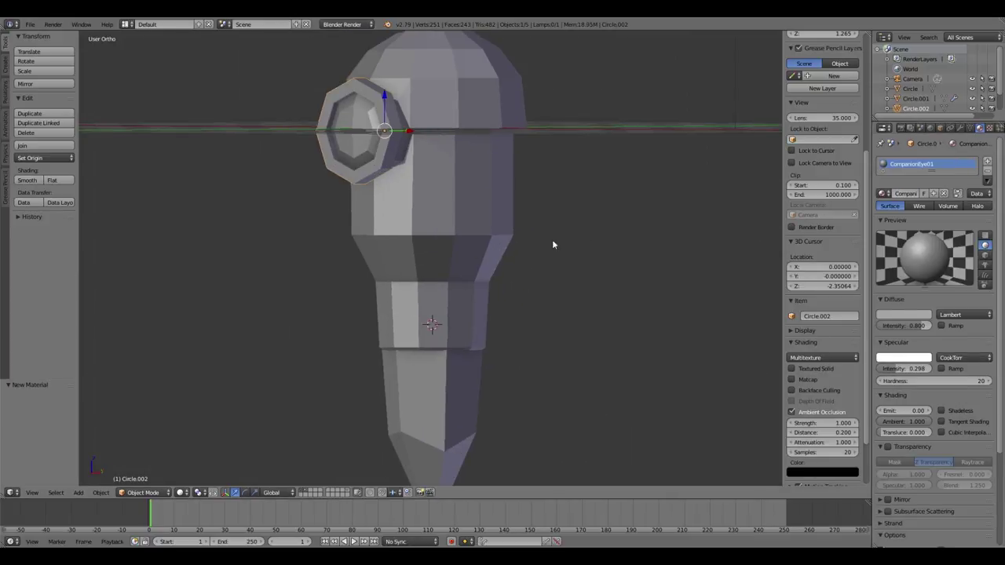
pyautogui.click(987, 161)
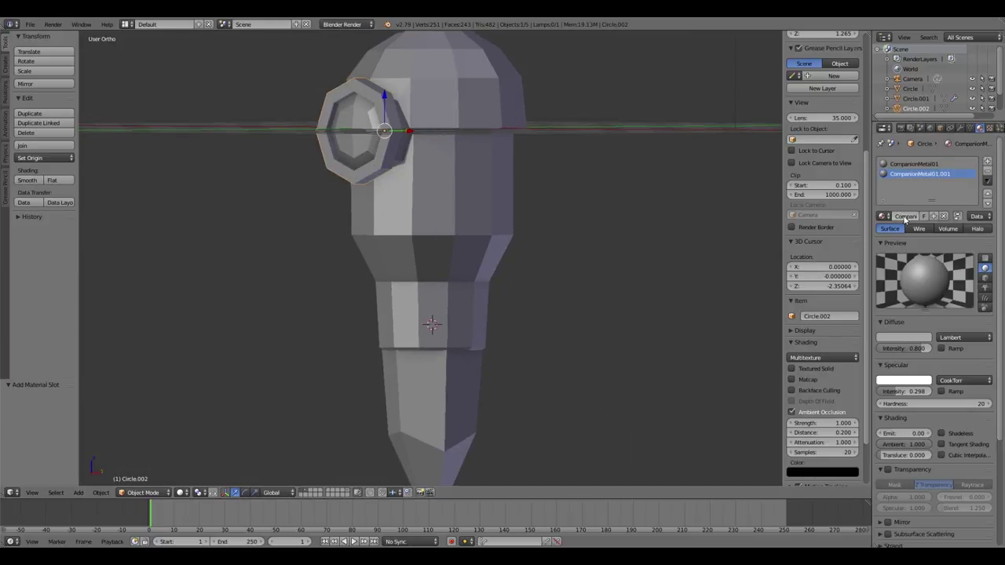
pyautogui.click(903, 337)
pyautogui.moveTo(903, 267); pyautogui.dragTo(881, 278)
pyautogui.click(903, 337)
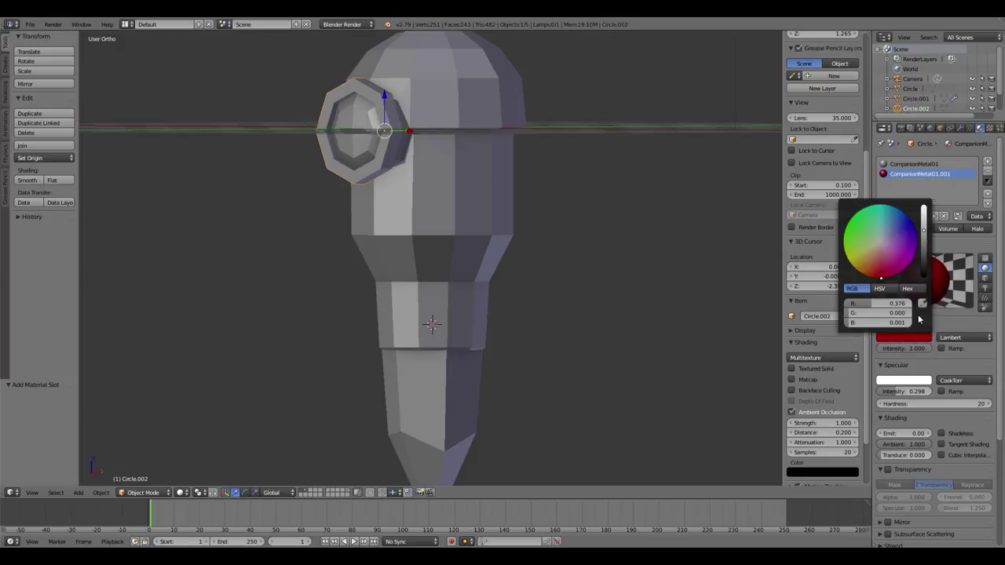
pyautogui.keyDown('shift'); pyautogui.scroll(-3, 505, 278); pyautogui.keyUp('shift')
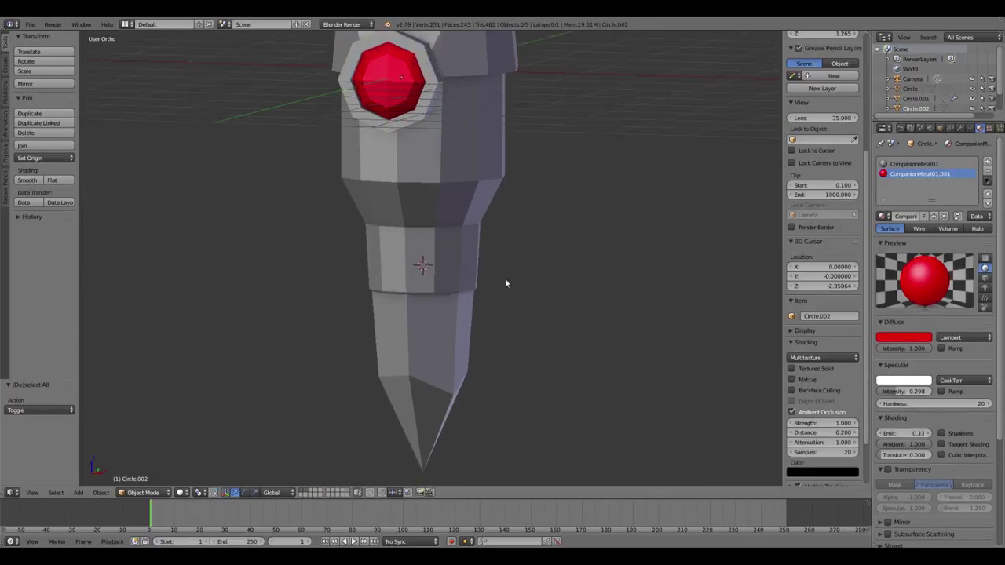
# Make the spike's CompanionCrystal01 material magenta with Emit 0.26, viewed from the front.
pyautogui.rightClick(424, 314)
pyautogui.click(911, 193)
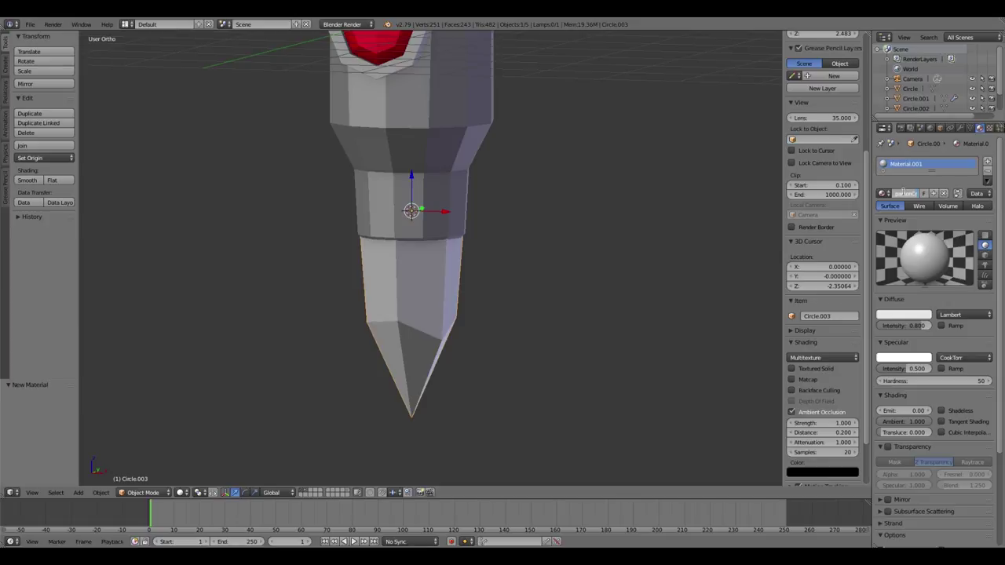
pyautogui.click(903, 313)
pyautogui.click(898, 232)
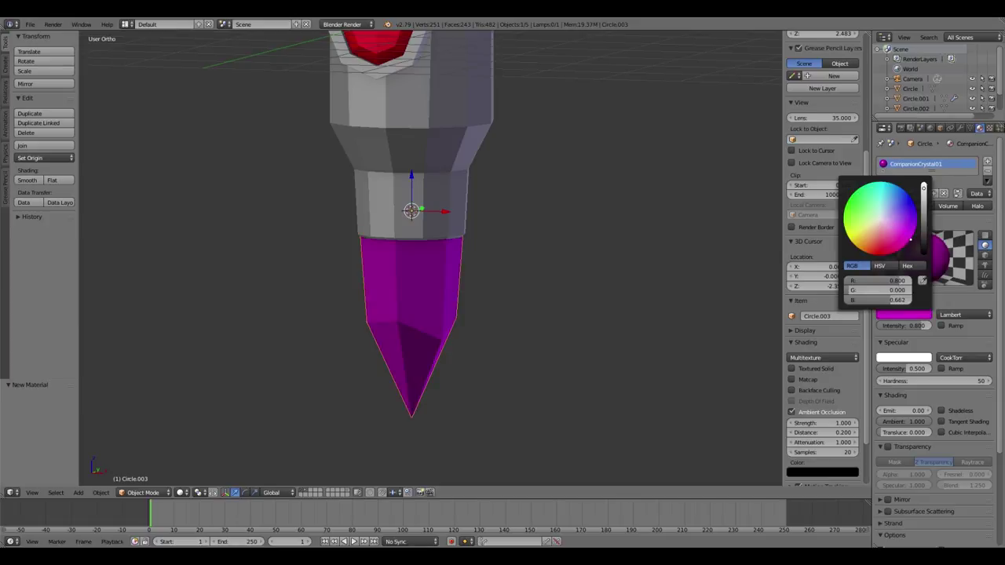
pyautogui.click(903, 314)
pyautogui.click(898, 232)
pyautogui.moveTo(903, 410)
pyautogui.mouseDown()
pyautogui.moveTo(921, 411)
pyautogui.moveTo(912, 411)
pyautogui.mouseUp()
pyautogui.click(903, 315)
pyautogui.press('KP_1')
pyautogui.scroll(-3, 599, 284)
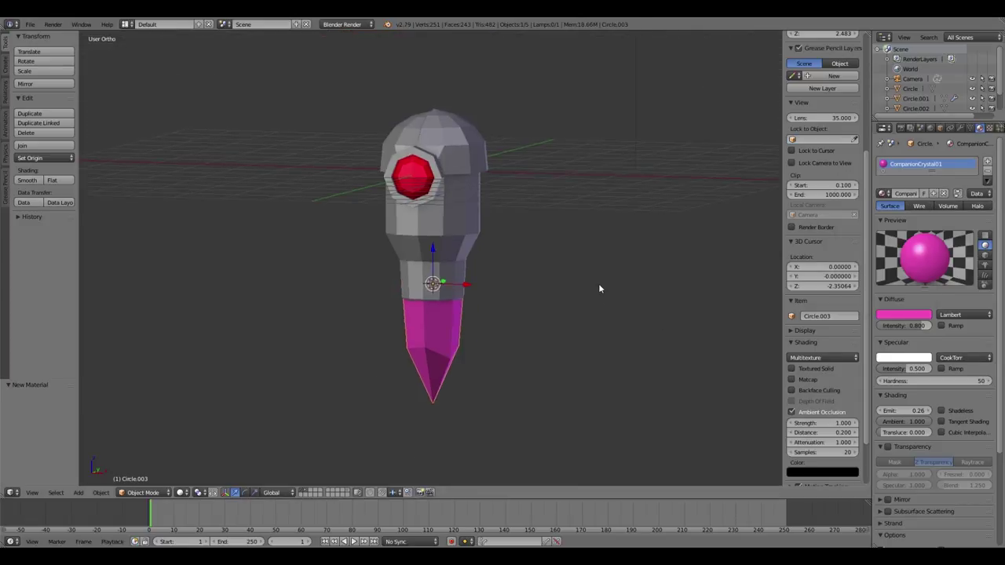
# Widen the crystal spike by scaling all its faces along X in Edit Mode.
pyautogui.press('KP_1')
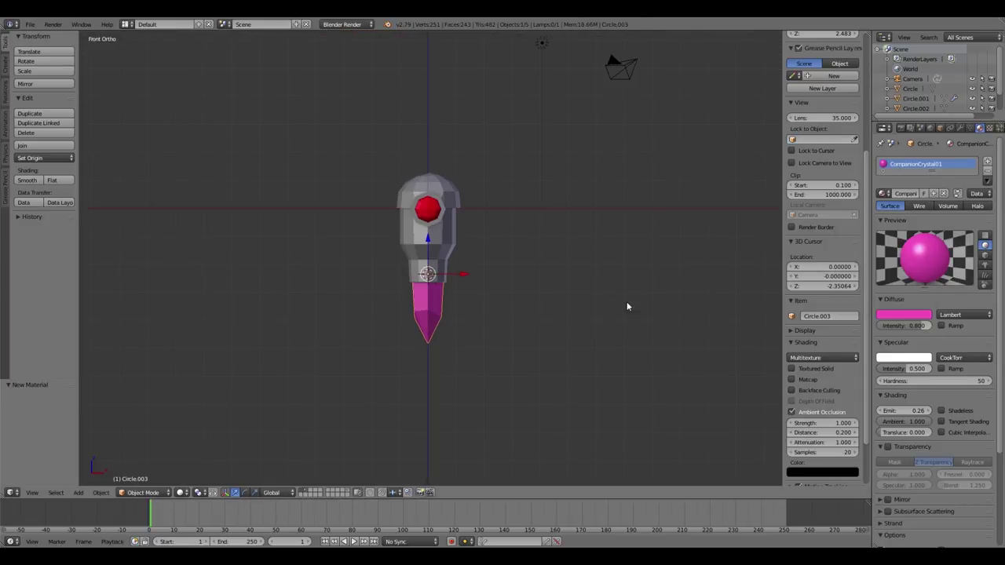
pyautogui.moveTo(534, 196); pyautogui.dragTo(554, 252, button='middle')
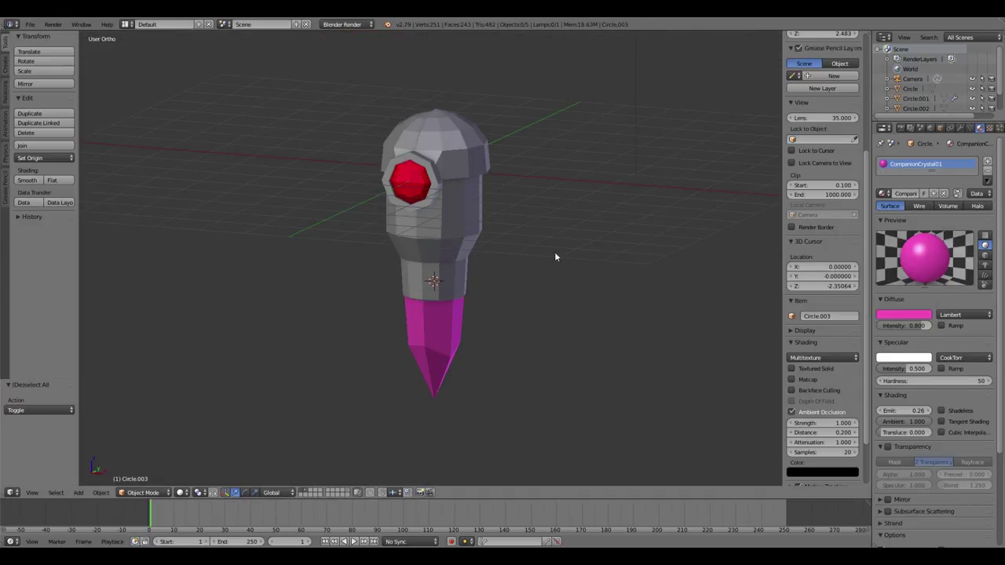
pyautogui.press('KP_1')
pyautogui.scroll(2, 546, 251)
pyautogui.press('Tab')
pyautogui.scroll(5, 451, 311)
pyautogui.press('a')
pyautogui.press('s')
pyautogui.press('x')
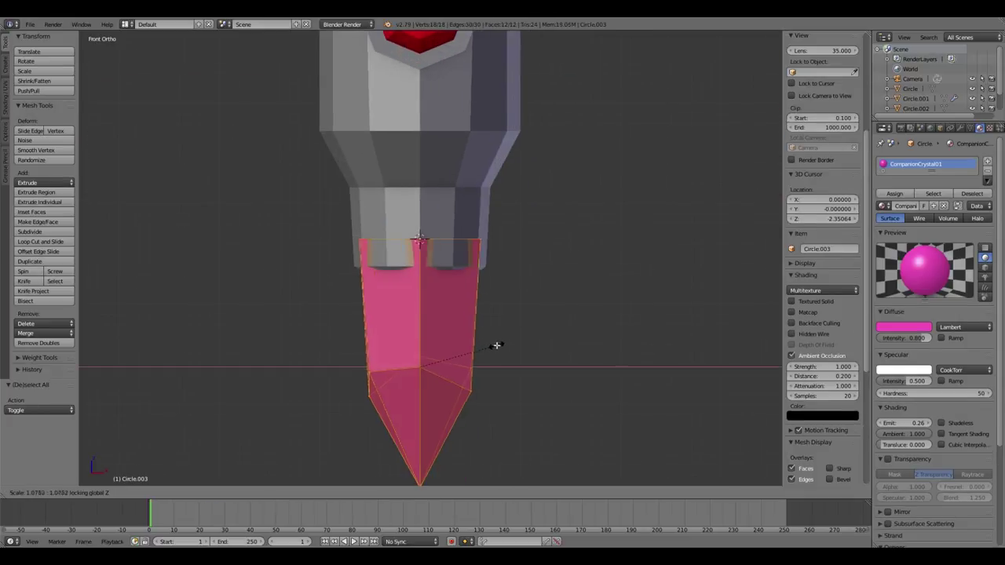
pyautogui.click(494, 343)
pyautogui.press('Tab')
# Bevel the outer rim edge loop of the red eye lens.
pyautogui.moveTo(539, 327); pyautogui.dragTo(525, 277, button='middle')
pyautogui.scroll(-3, 519, 259)
pyautogui.scroll(3, 503, 228)
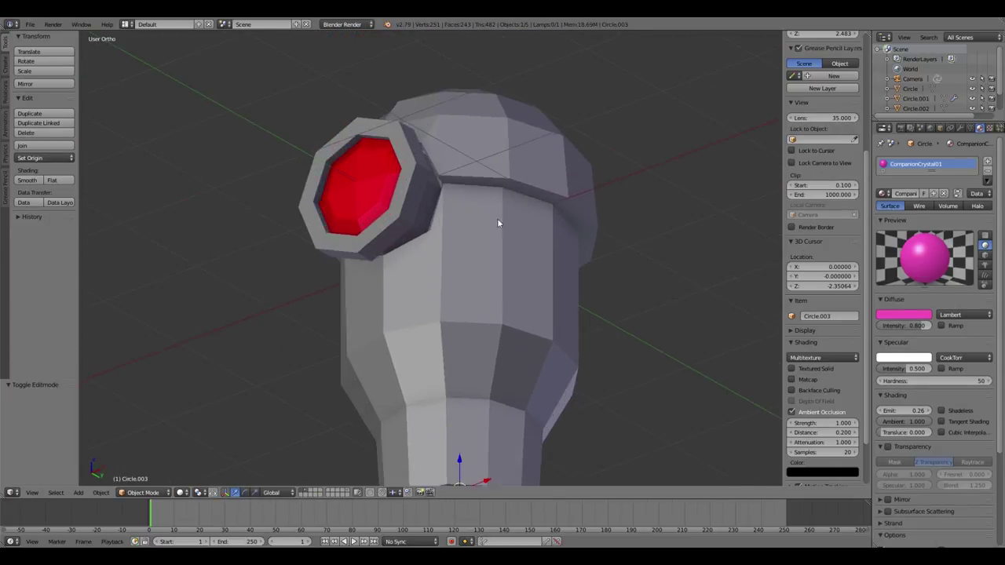
pyautogui.scroll(3, 495, 244)
pyautogui.rightClick(489, 274)
pyautogui.press('Tab')
pyautogui.keyDown('alt'); pyautogui.rightClick(474, 237); pyautogui.keyUp('alt')
pyautogui.hotkey('ctrl', 'b')
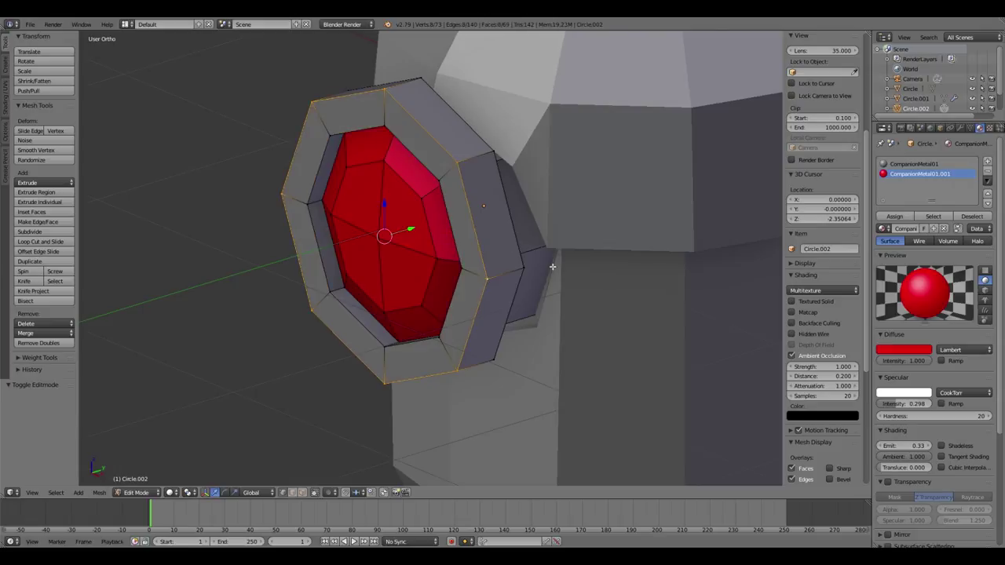
pyautogui.click(454, 224)
pyautogui.click(554, 233)
pyautogui.press('Tab')
pyautogui.scroll(-5, 555, 233)
# Box-select the lower neck ring of the robot body from the front view.
pyautogui.press('KP_1')
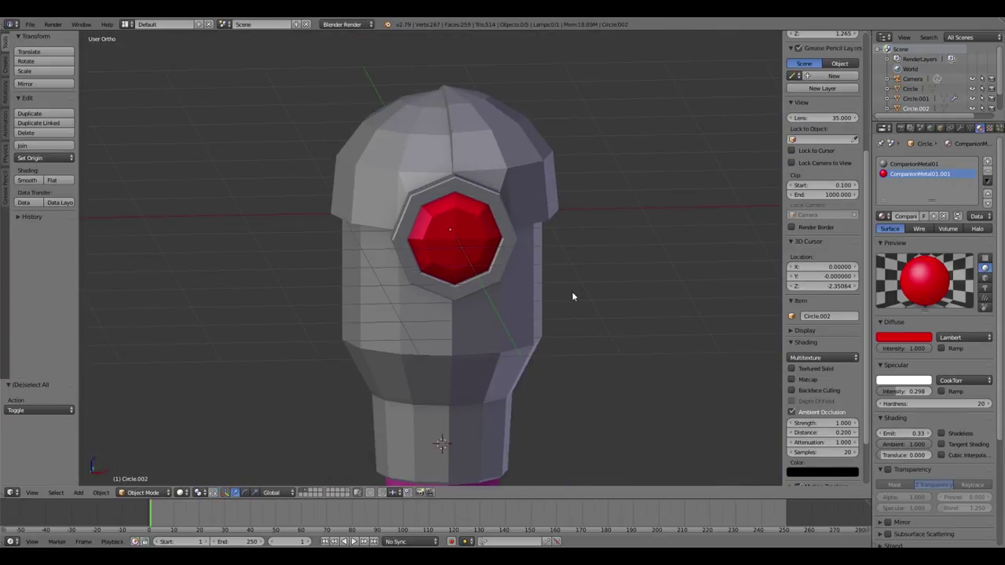
pyautogui.scroll(1, 587, 296)
pyautogui.press('a')
pyautogui.rightClick(472, 299)
pyautogui.press('Tab')
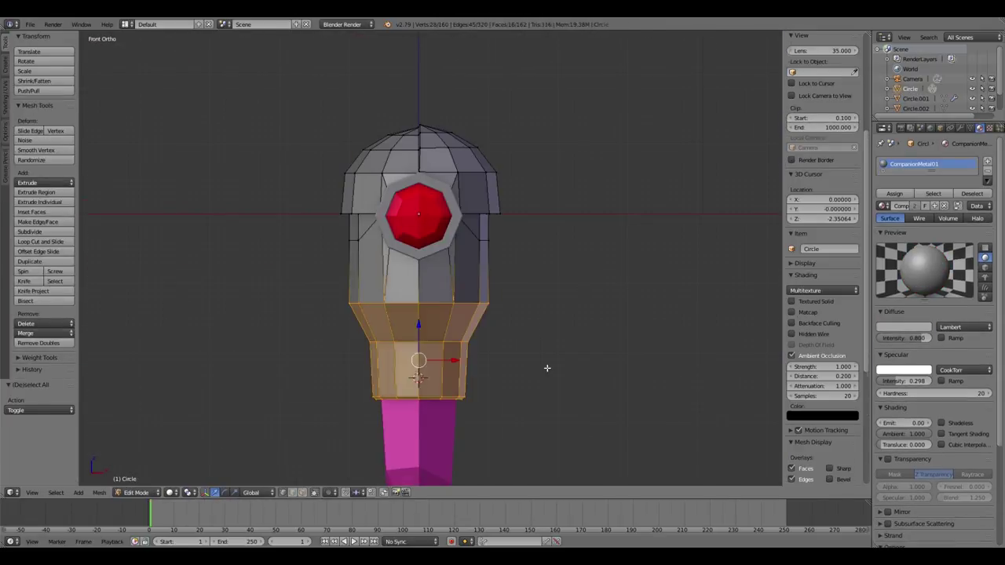
pyautogui.press('a')
pyautogui.press('b')
pyautogui.moveTo(275, 450); pyautogui.dragTo(510, 300)
pyautogui.press('Tab')
# Smooth the crystal's vertices and extrude its tip to lengthen the spike.
pyautogui.rightClick(422, 382)
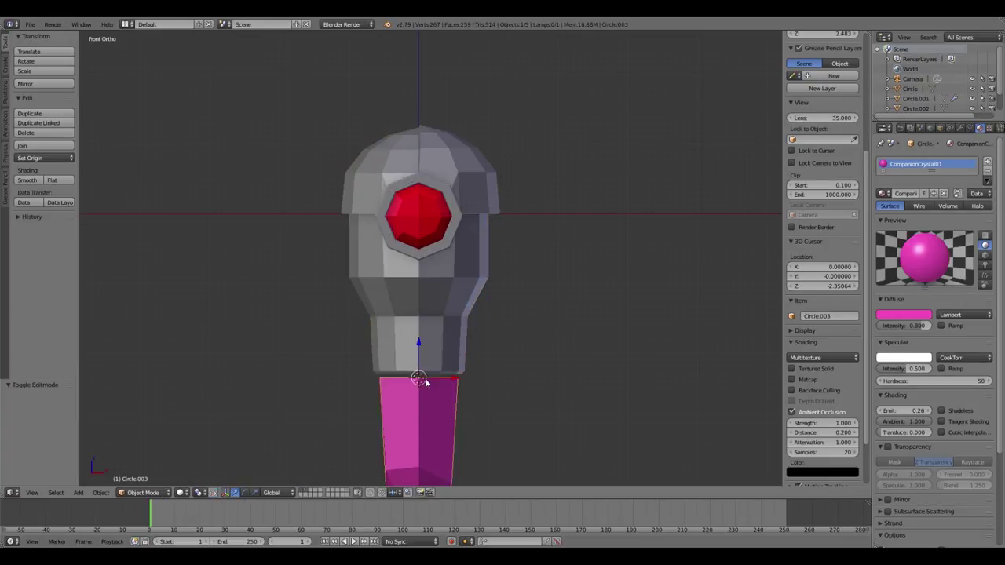
pyautogui.scroll(-2, 531, 370)
pyautogui.press('Tab')
pyautogui.press('g')
pyautogui.rightClick(420, 310)
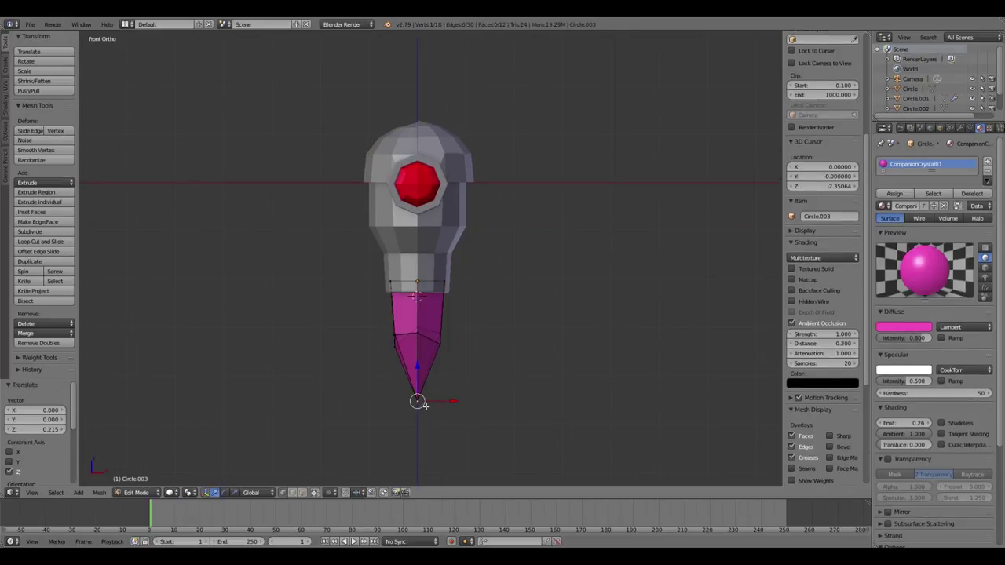
pyautogui.scroll(4, 499, 389)
pyautogui.scroll(-2, 499, 390)
pyautogui.click(45, 150)
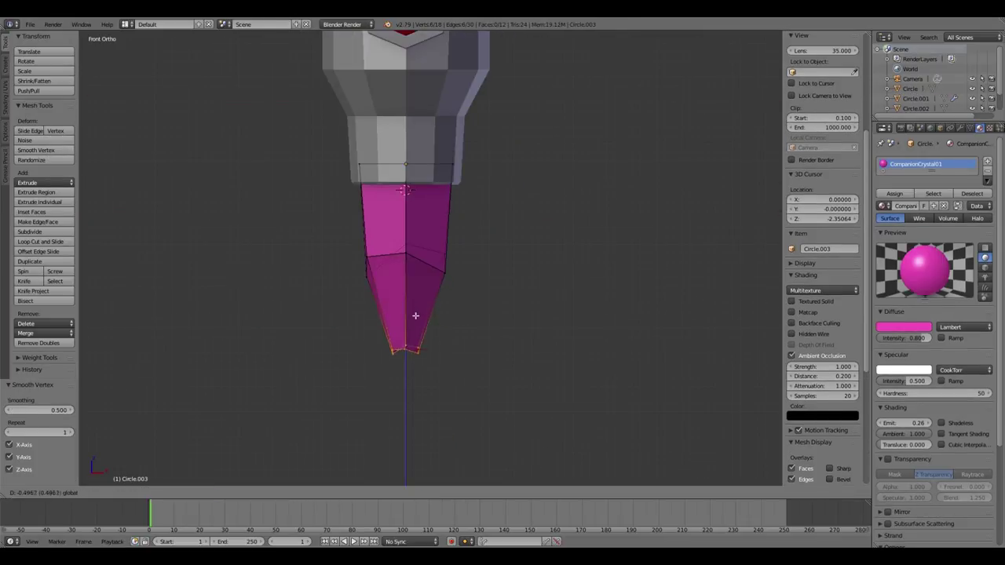
pyautogui.press('e')
pyautogui.click(496, 338)
# Move one tip vertex to sharpen the crystal point, then return to the front view.
pyautogui.scroll(-3, 498, 320)
pyautogui.moveTo(618, 292); pyautogui.dragTo(534, 314, button='middle')
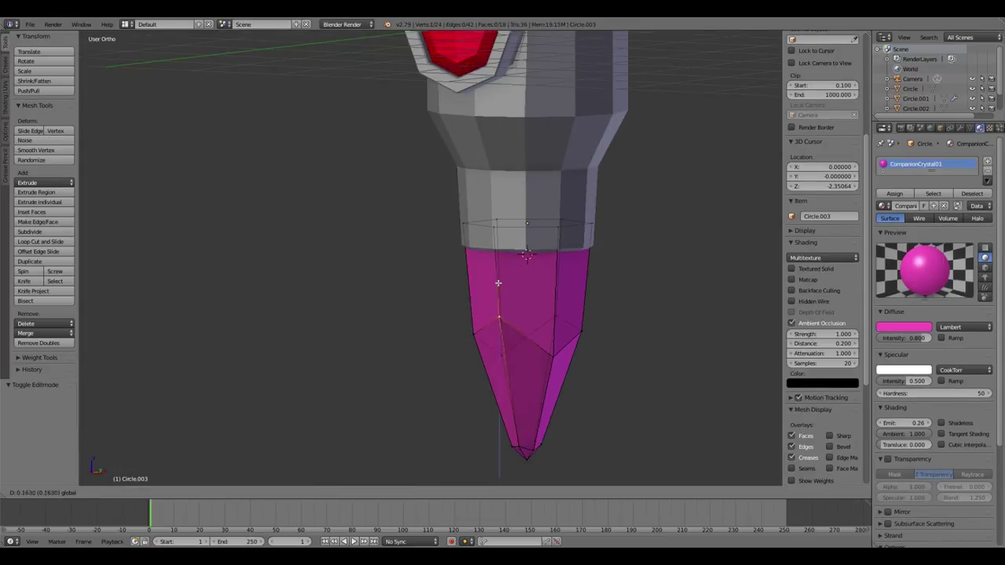
pyautogui.rightClick(529, 321)
pyautogui.moveTo(560, 321); pyautogui.dragTo(602, 332)
pyautogui.moveTo(602, 333)
pyautogui.mouseDown(button='middle')
pyautogui.moveTo(607, 304)
pyautogui.moveTo(590, 285)
pyautogui.mouseUp(button='middle')
pyautogui.scroll(-2, 607, 305)
pyautogui.scroll(-1, 557, 225)
pyautogui.press('KP_1')
pyautogui.scroll(2, 566, 168)
pyautogui.press('Tab')
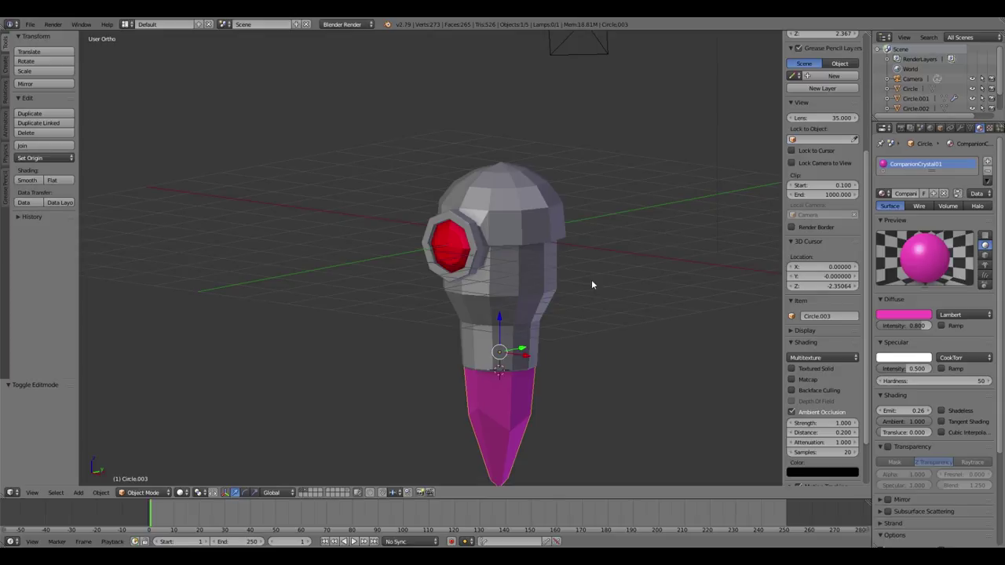
# Add a circle and extrude and scale its ring to a point, forming a cone stud.
pyautogui.press('KP_1')
pyautogui.hotkey('shift', 'a')
pyautogui.click(601, 330)
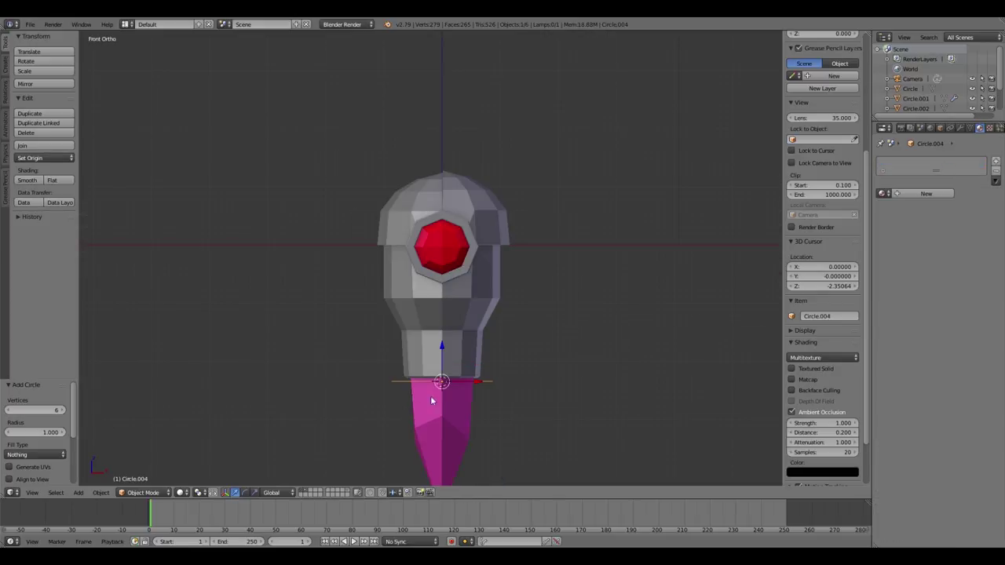
pyautogui.press('Tab')
pyautogui.scroll(4, 464, 151)
pyautogui.scroll(2, 464, 150)
pyautogui.press('e')
pyautogui.press('s')
pyautogui.press('e')
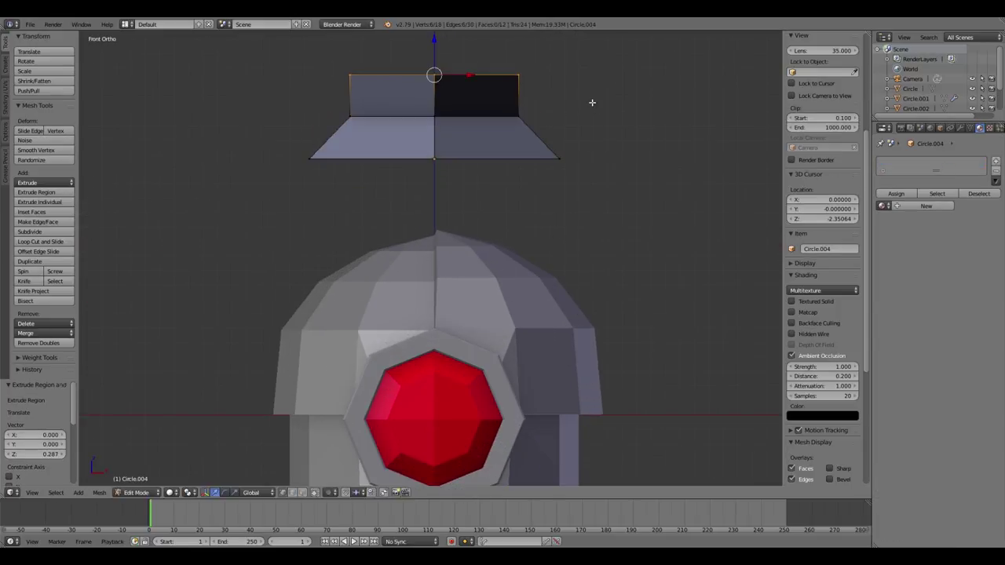
pyautogui.press('s')
pyautogui.press('0')
# Merge the duplicate vertices at the cone's tip and give the cone the CompanionMetal01 material.
pyautogui.press('Return')
pyautogui.press('w')
pyautogui.click(593, 105)
pyautogui.press('ctrl+KP_Add')
pyautogui.press('ctrl+KP_Add')
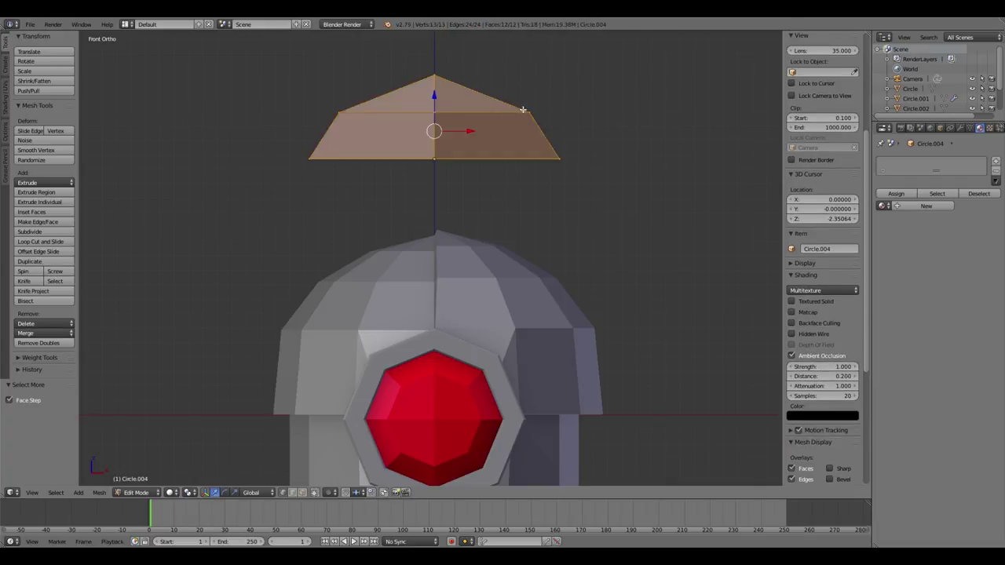
pyautogui.click(883, 206)
pyautogui.click(824, 217)
# Shrink the cone down and tilt it.
pyautogui.press('KP_7')
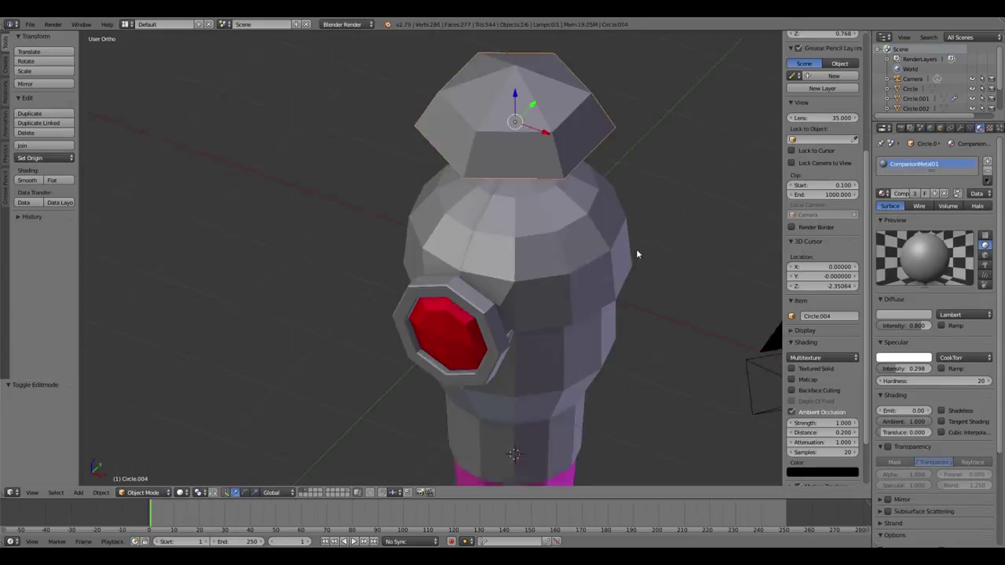
pyautogui.press('s')
pyautogui.click(476, 229)
pyautogui.press('KP_1')
pyautogui.scroll(2, 487, 227)
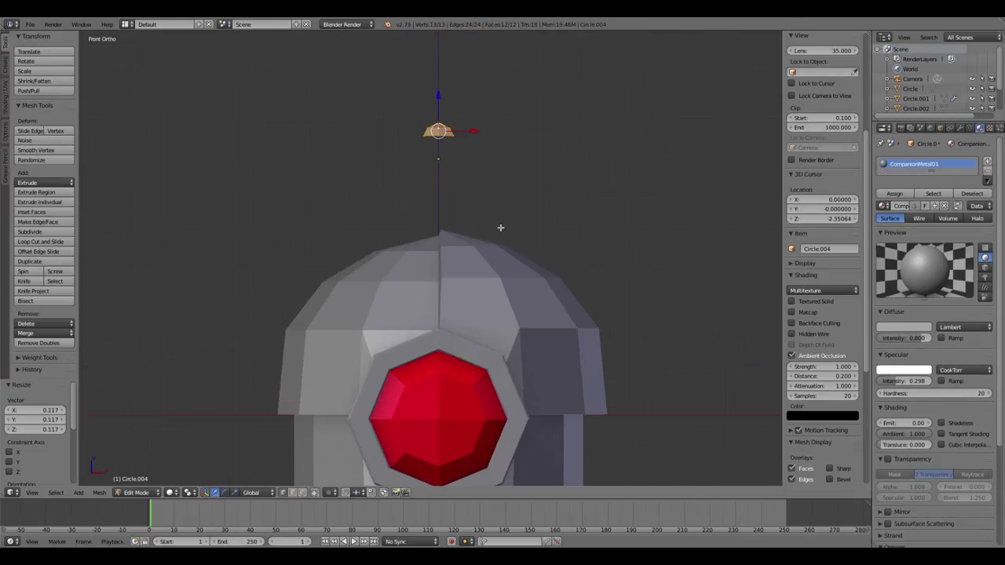
pyautogui.scroll(1, 526, 212)
pyautogui.scroll(4, 622, 274)
pyautogui.press('r')
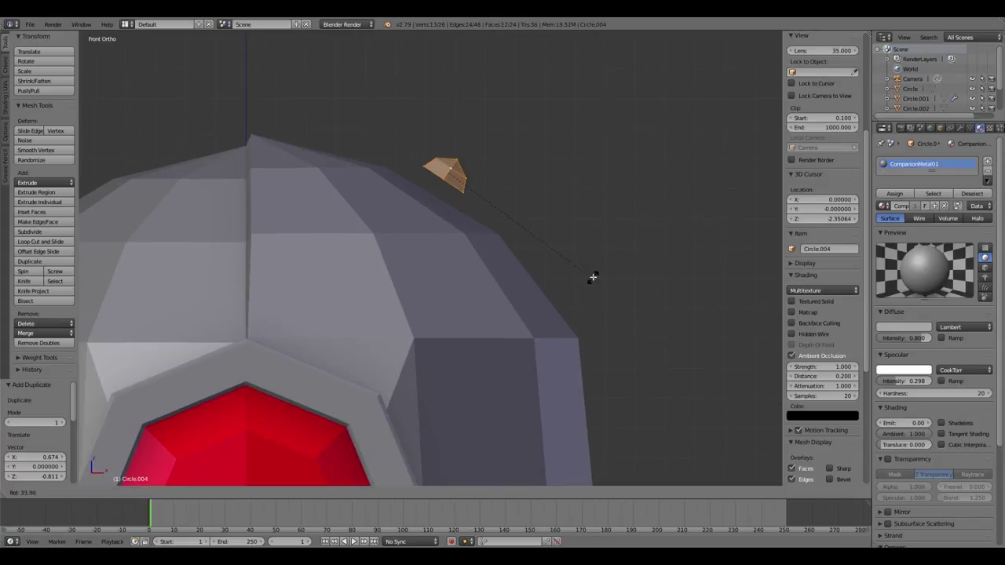
pyautogui.press('Tab')
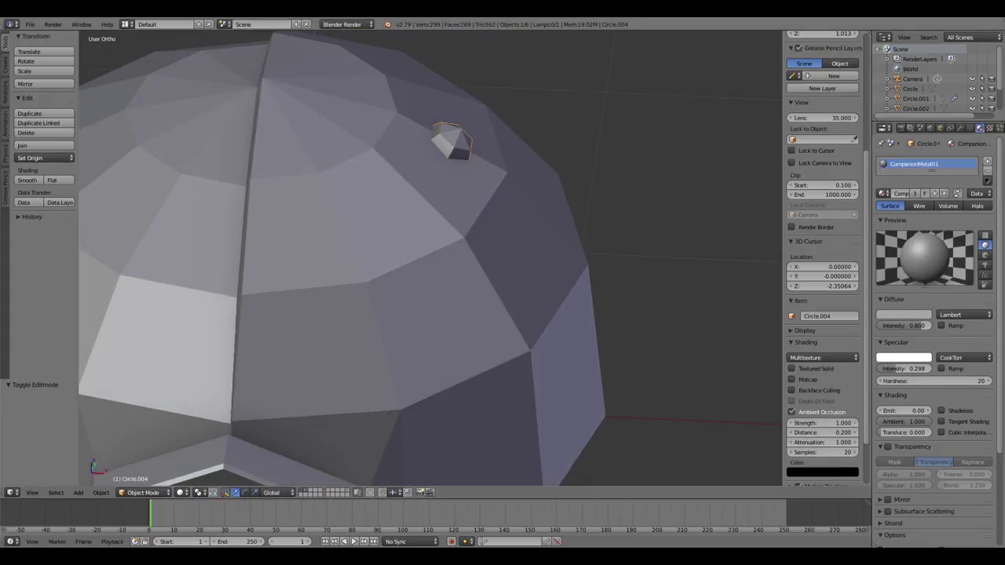
pyautogui.press('Tab')
# Rotate the cone and place it on the dome surface, sliding it along Y.
pyautogui.press('KP_7')
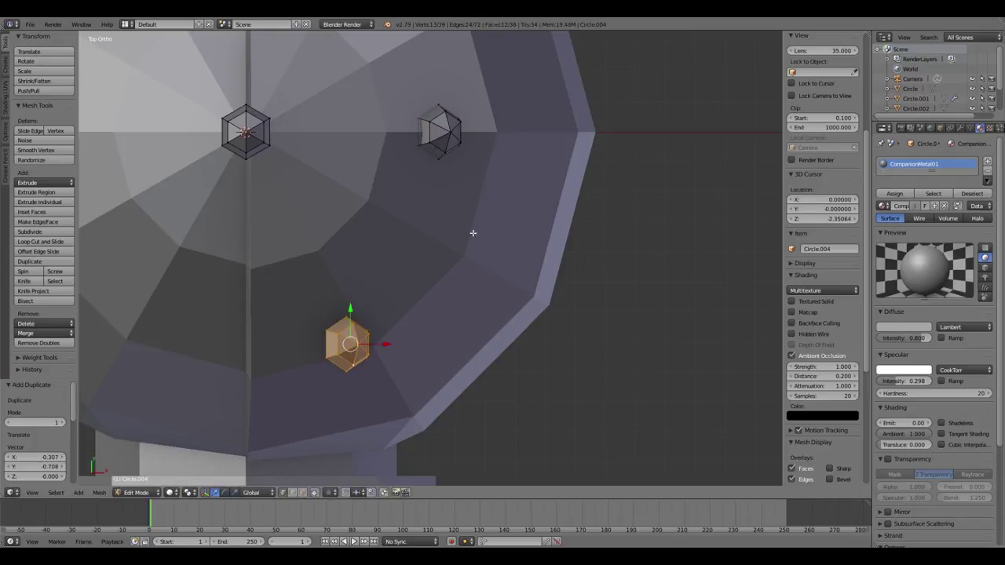
pyautogui.press('r')
pyautogui.click(466, 362)
pyautogui.press('KP_3')
pyautogui.click(388, 256)
pyautogui.press('KP_1')
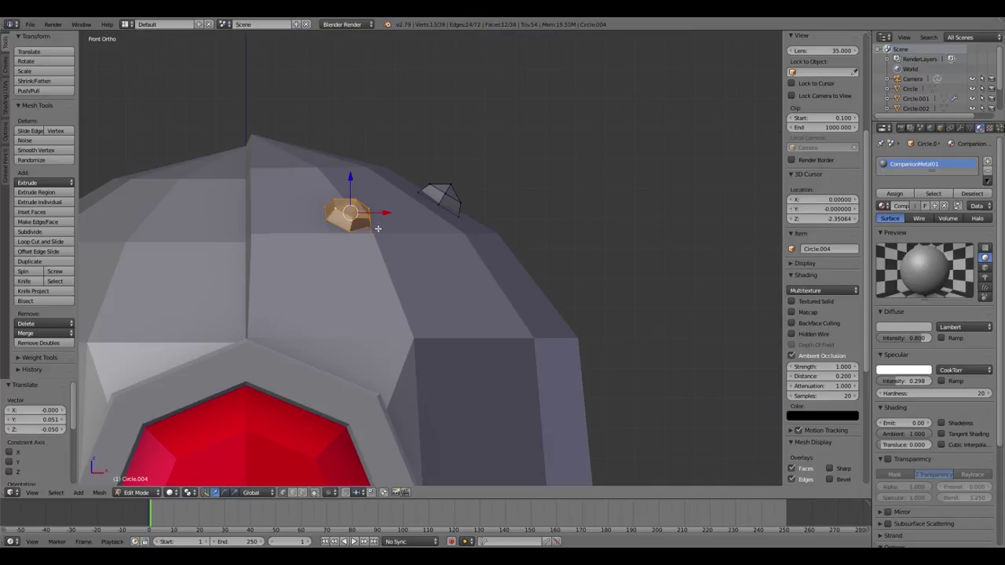
pyautogui.press('g')
pyautogui.click(427, 235)
pyautogui.press('KP_3')
pyautogui.press('y')
pyautogui.click(404, 230)
pyautogui.press('KP_1')
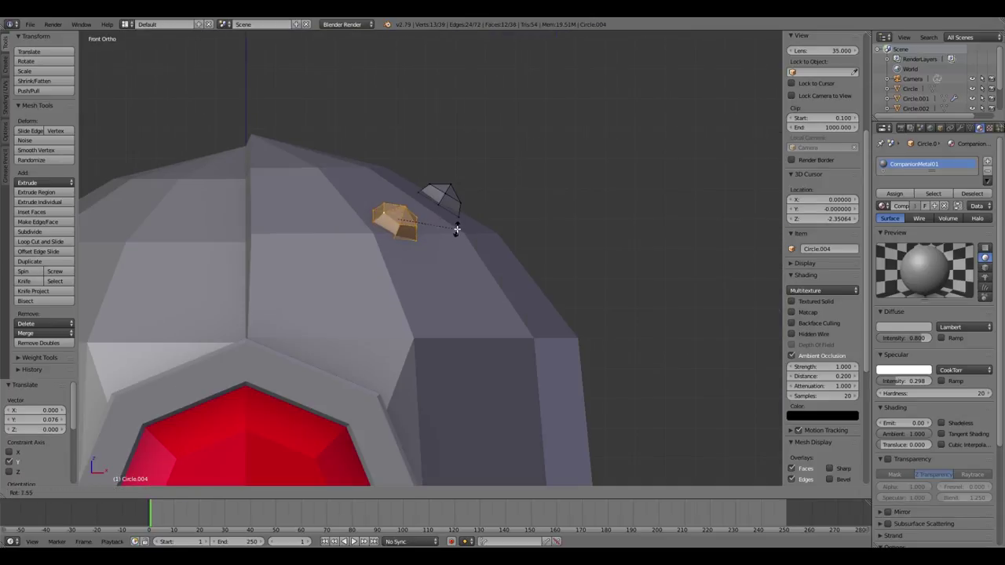
# Reorient the cone and adjust which cone spikes are selected.
pyautogui.scroll(5, 398, 185)
pyautogui.press('r')
pyautogui.press('r')
pyautogui.click(467, 270)
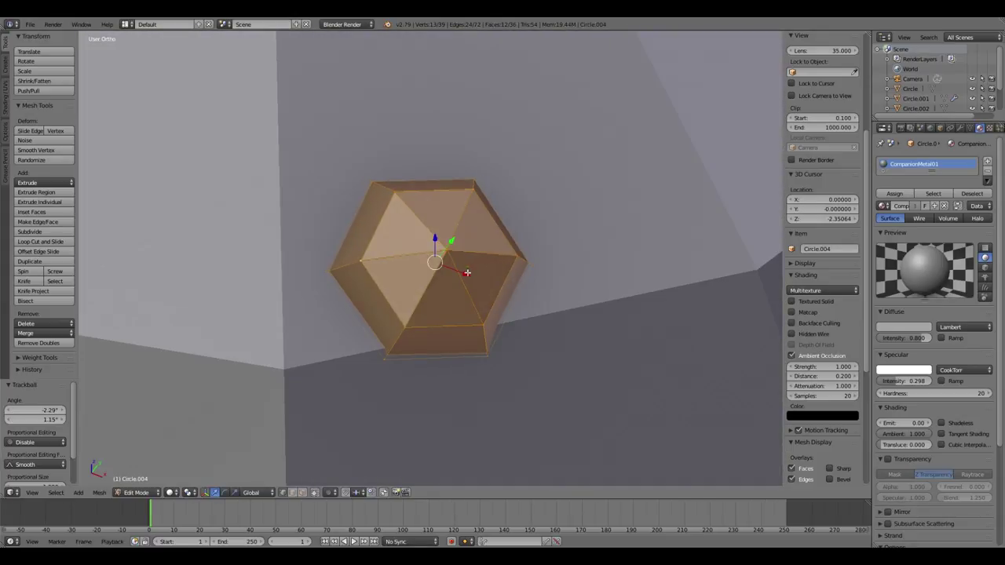
pyautogui.scroll(-5, 527, 263)
pyautogui.scroll(-5, 527, 263)
pyautogui.scroll(6, 488, 214)
pyautogui.hotkey('shift', 'l')
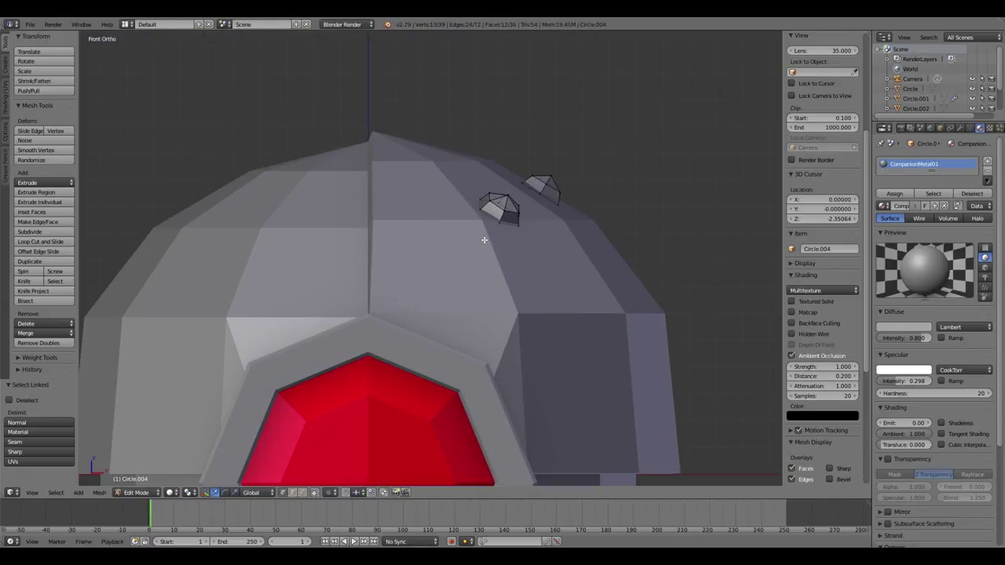
# Tilt the cone the other way and move it to a new spot on the dome.
pyautogui.press('r')
pyautogui.scroll(2, 353, 355)
pyautogui.scroll(-2, 325, 215)
pyautogui.click(325, 215)
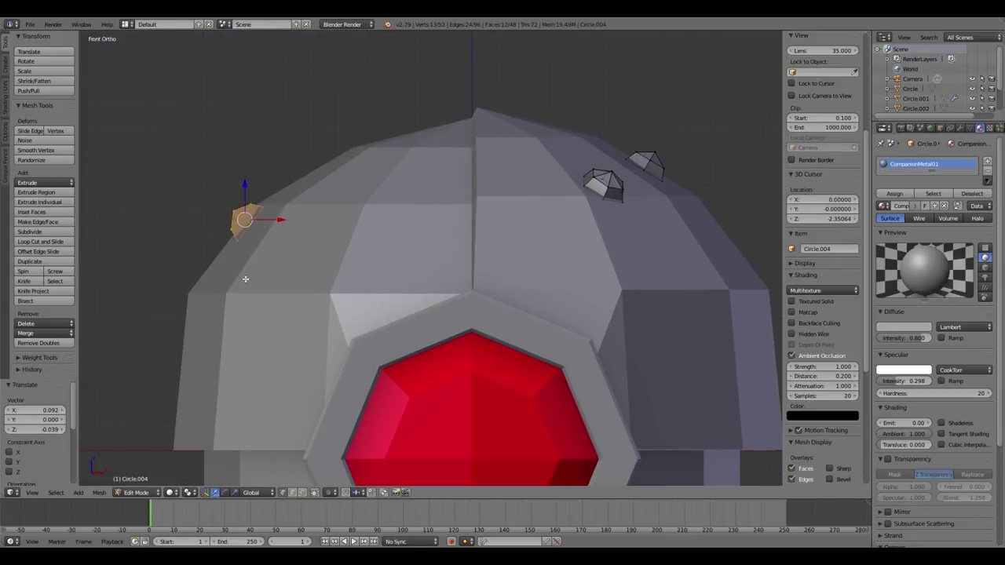
pyautogui.press('KP_7')
pyautogui.press('g')
pyautogui.click(348, 352)
pyautogui.scroll(2, 285, 285)
pyautogui.scroll(-2, 407, 212)
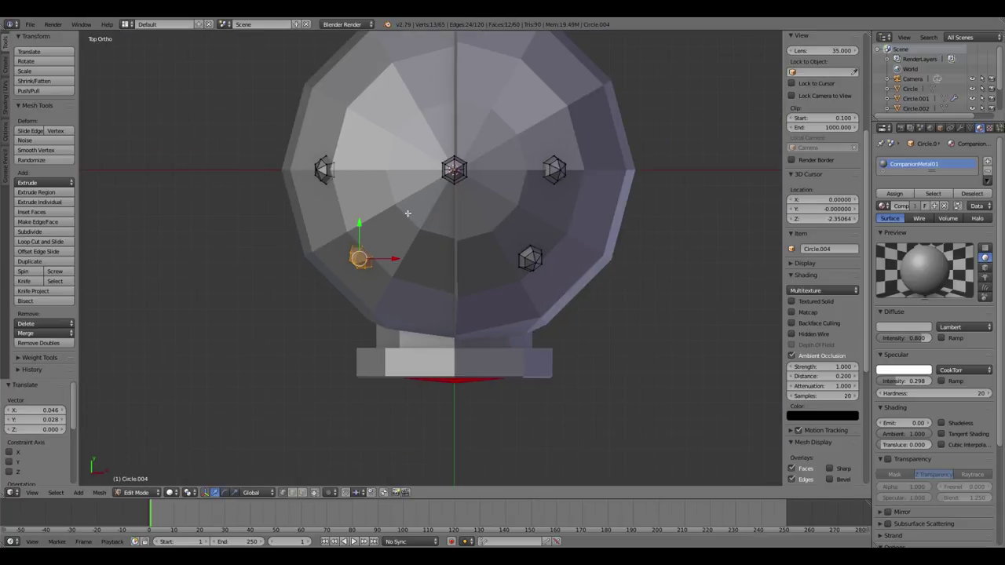
# Duplicate the selected studs and mirror the copies across Y with S Y -1.
pyautogui.keyDown('shift'); pyautogui.rightClick(530, 259); pyautogui.keyUp('shift')
pyautogui.hotkey('shift', 'd')
pyautogui.click(510, 128)
pyautogui.scroll(-1, 445, 187)
pyautogui.press('s')
pyautogui.press('y')
pyautogui.press('-')
pyautogui.press('1')
pyautogui.press('Return')
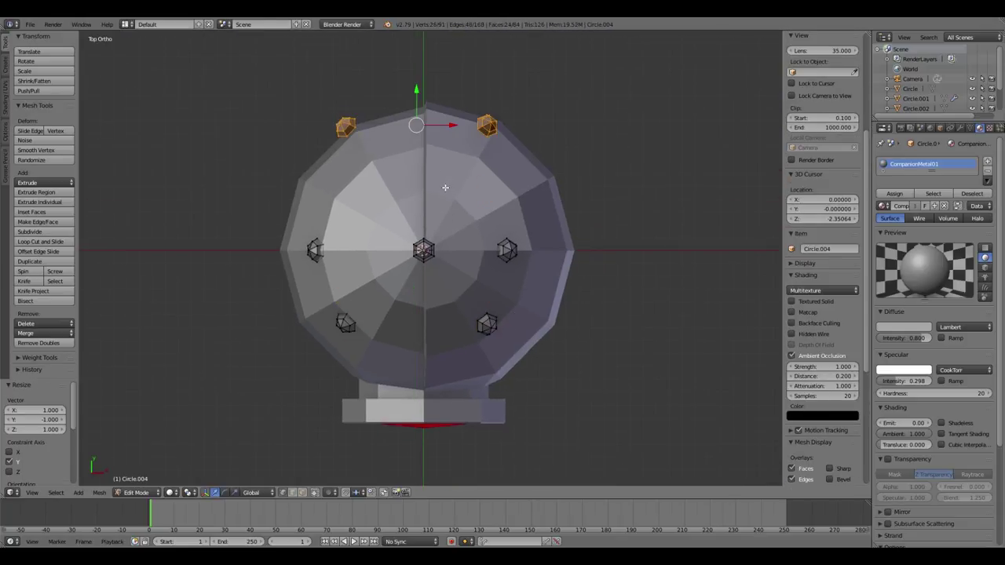
# Move the mirrored studs into position along Y, then lower them on the head.
pyautogui.hotkey('ctrl', 'n')
pyautogui.scroll(3, 446, 187)
pyautogui.press('g')
pyautogui.press('y')
pyautogui.click(401, 150)
pyautogui.press('KP_1')
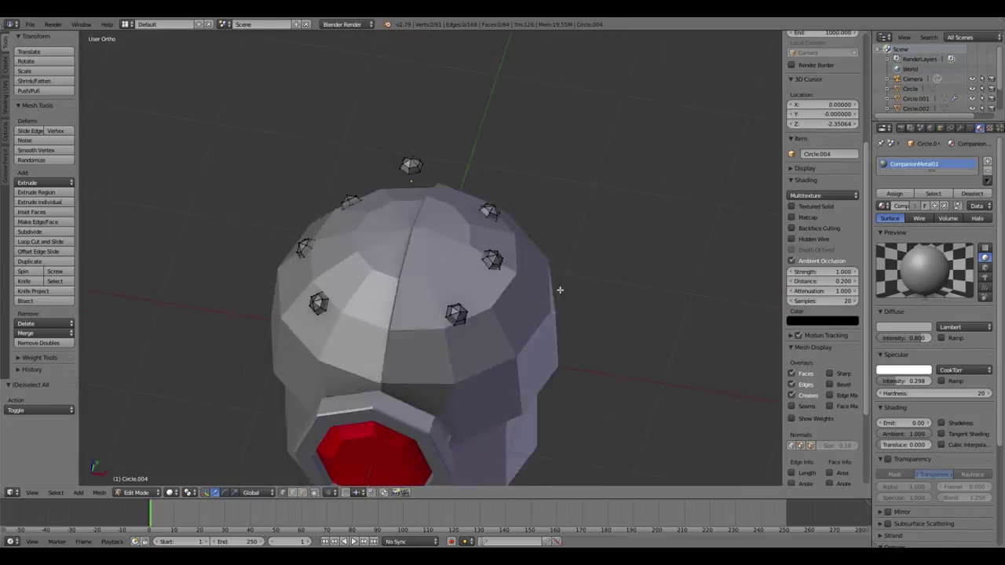
pyautogui.press('g')
pyautogui.press('z')
pyautogui.click(551, 285)
pyautogui.scroll(-2, 551, 285)
# Leave edit mode, deselect everything, and orbit to inspect the studded head.
pyautogui.press('Tab')
pyautogui.scroll(-2, 551, 285)
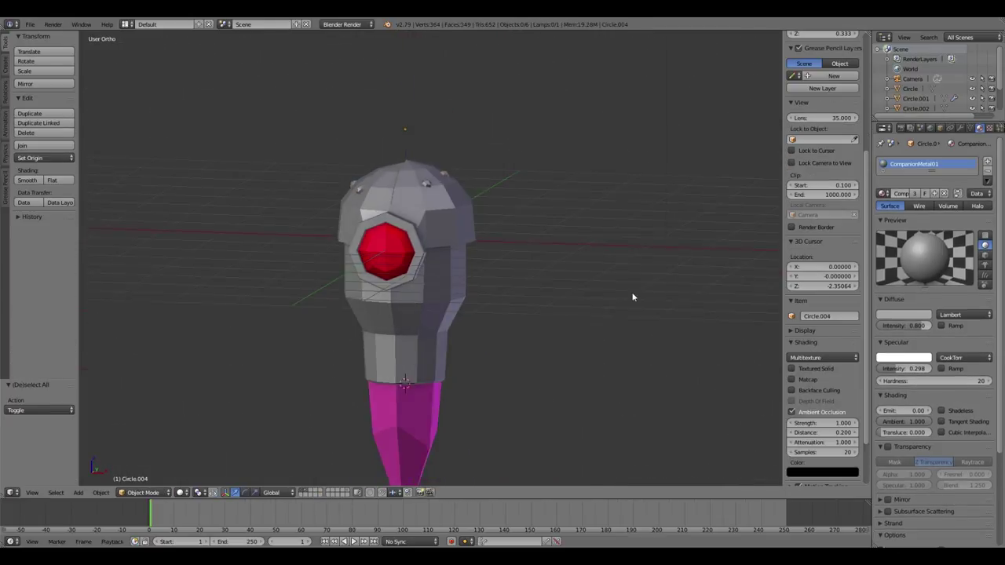
pyautogui.press('a')
pyautogui.scroll(2, 605, 259)
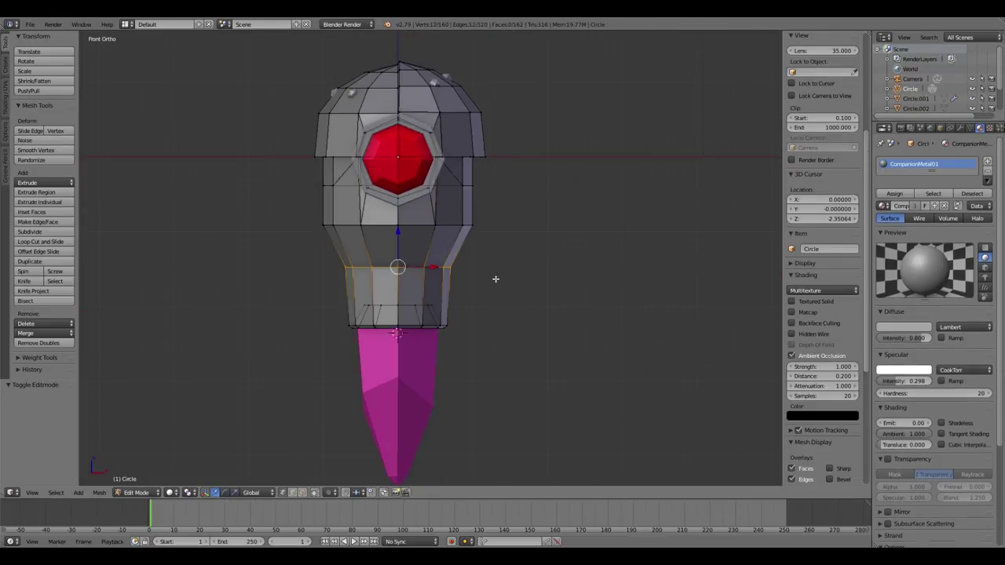
pyautogui.moveTo(550, 274)
pyautogui.mouseDown(button='middle')
pyautogui.moveTo(539, 329)
pyautogui.moveTo(762, 303)
pyautogui.moveTo(642, 330)
pyautogui.moveTo(681, 346)
pyautogui.moveTo(534, 402)
pyautogui.mouseUp(button='middle')
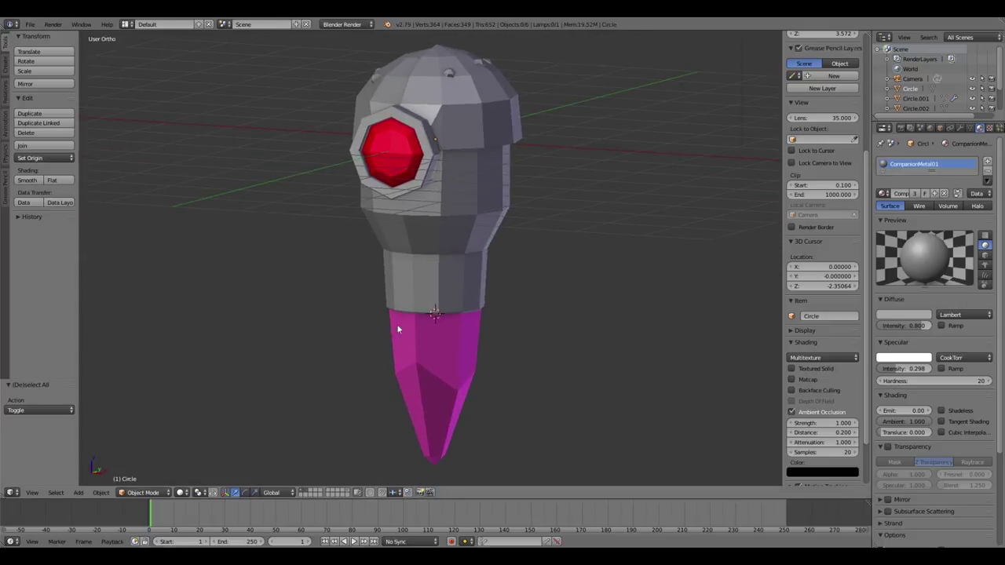
# Add a circle beside the head, squash it along Y, fill it, and extrude it downward.
pyautogui.press('KP_1')
pyautogui.hotkey('shift', 'a')
pyautogui.click(615, 306)
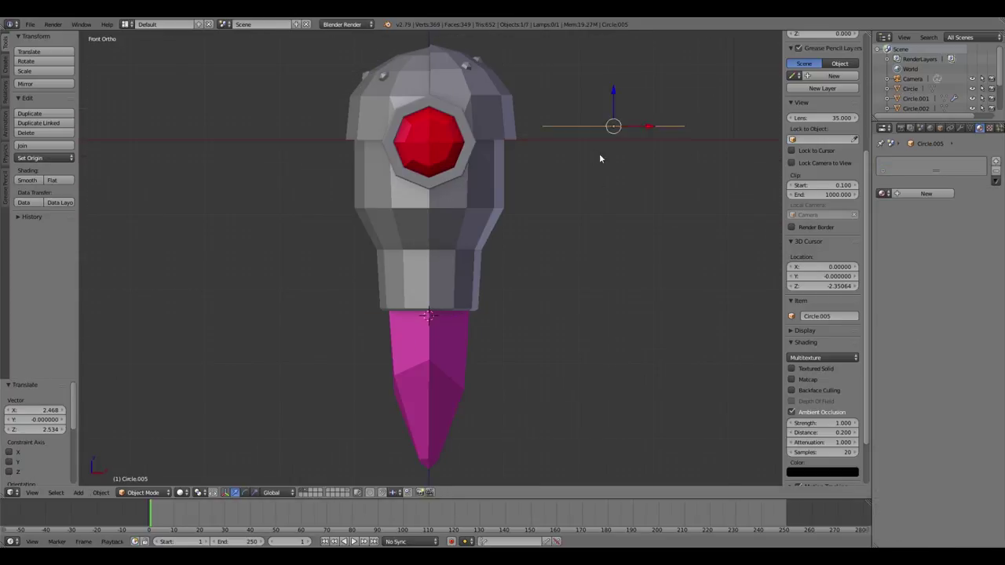
pyautogui.press('Tab')
pyautogui.press('KP_7')
pyautogui.press('s')
pyautogui.press('y')
pyautogui.click(632, 269)
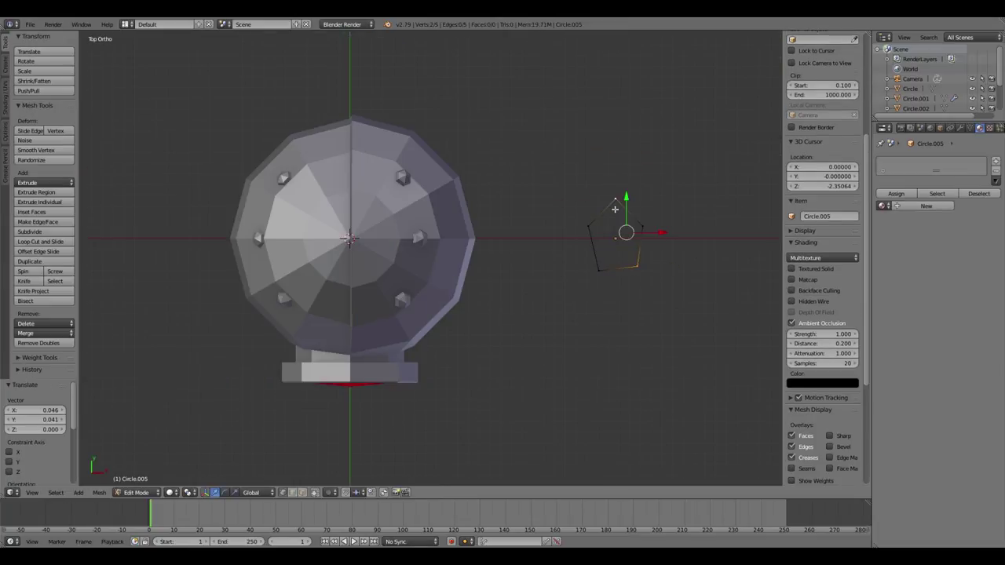
pyautogui.press('f')
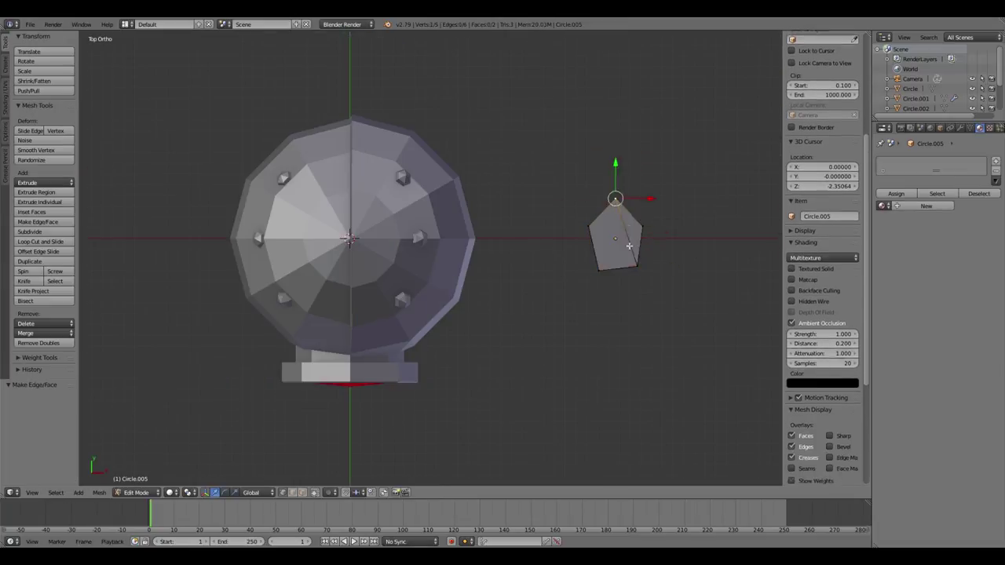
pyautogui.press('KP_1')
pyautogui.press('e')
pyautogui.keyDown('ctrl'); pyautogui.scroll(-2, 618, 146); pyautogui.keyUp('ctrl')
# Narrow the extruded panel's bottom and slide an edge loop along the piece.
pyautogui.press('e')
pyautogui.click(642, 231)
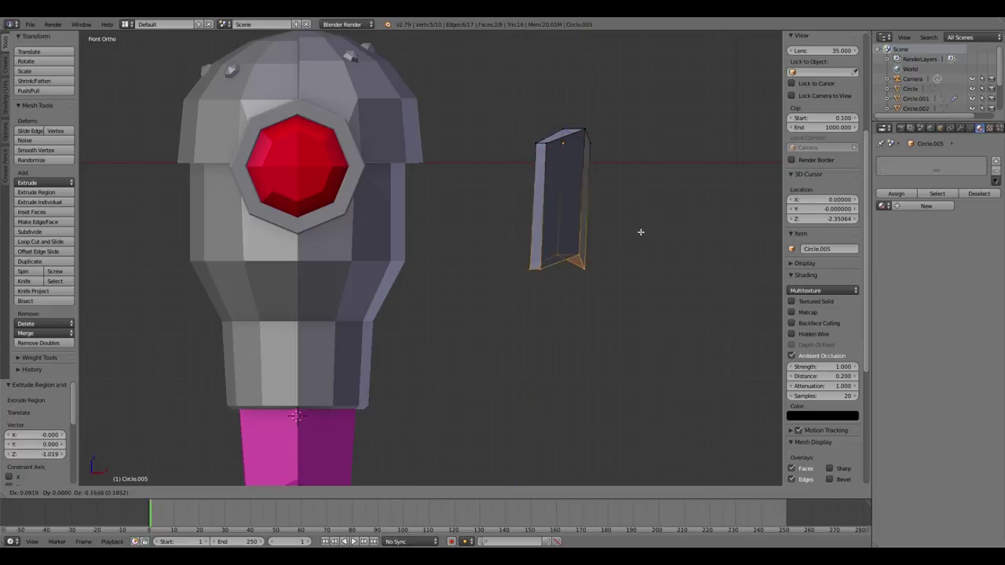
pyautogui.press('s')
pyautogui.click(652, 271)
pyautogui.hotkey('ctrl', 'e')
pyautogui.click(641, 267)
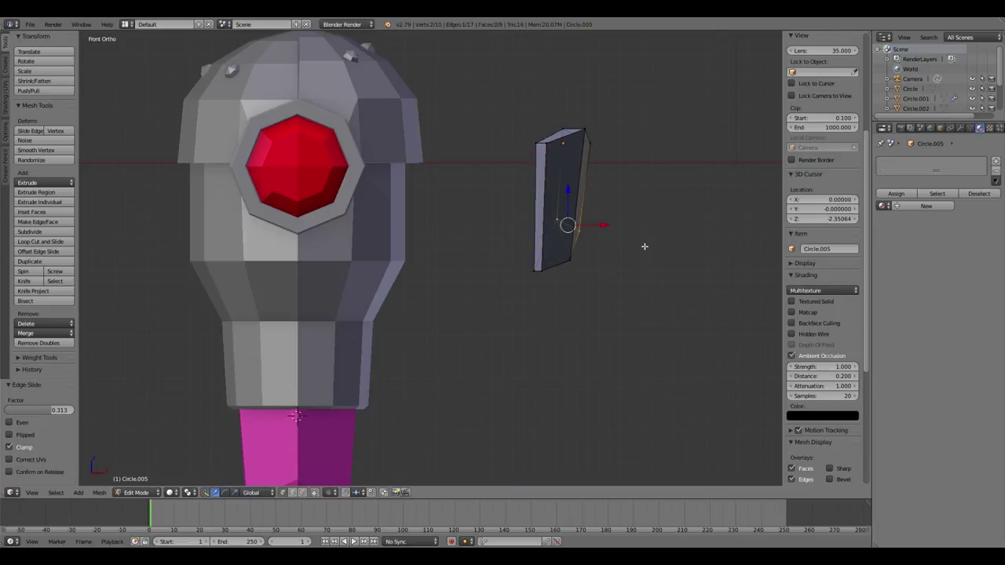
pyautogui.press('a')
pyautogui.moveTo(644, 247)
pyautogui.mouseDown(button='middle')
pyautogui.moveTo(595, 265)
pyautogui.moveTo(437, 258)
pyautogui.mouseUp(button='middle')
# Recalculate the piece's normals and assign it the CompanionCrystal01 material.
pyautogui.hotkey('ctrl', 'n')
pyautogui.rightClick(390, 292)
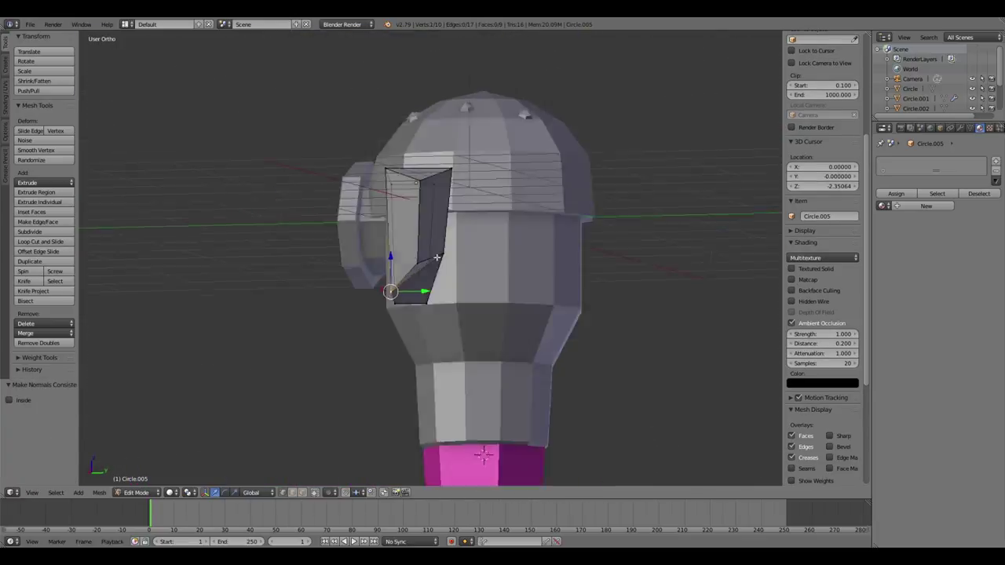
pyautogui.press('ctrl+KP_1')
pyautogui.click(883, 206)
pyautogui.click(832, 216)
# Grow the selection to the bottom ring and extrude it downward.
pyautogui.press('KP_1')
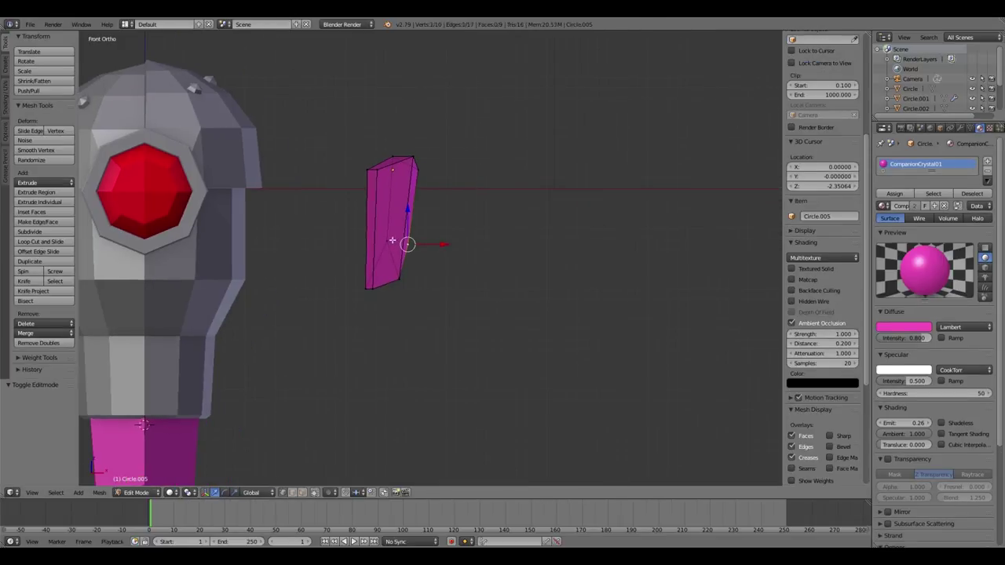
pyautogui.press('ctrl+KP_Add')
pyautogui.press('KP_3')
pyautogui.press('KP_1')
pyautogui.press('g')
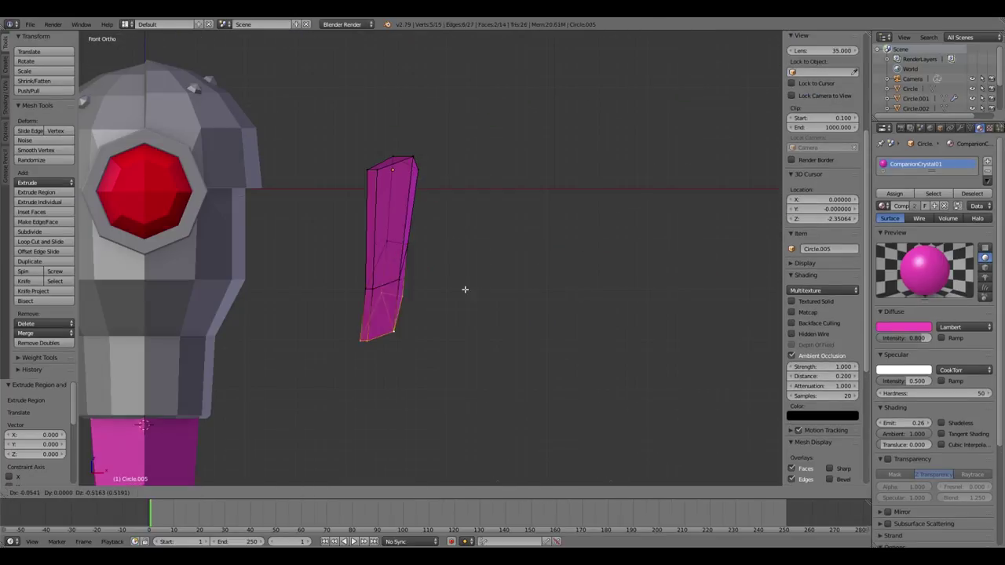
pyautogui.click(436, 326)
# Lower the bottom vertices vertically and shrink them toward a point.
pyautogui.press('KP_3')
pyautogui.scroll(6, 433, 361)
pyautogui.press('g')
pyautogui.press('z')
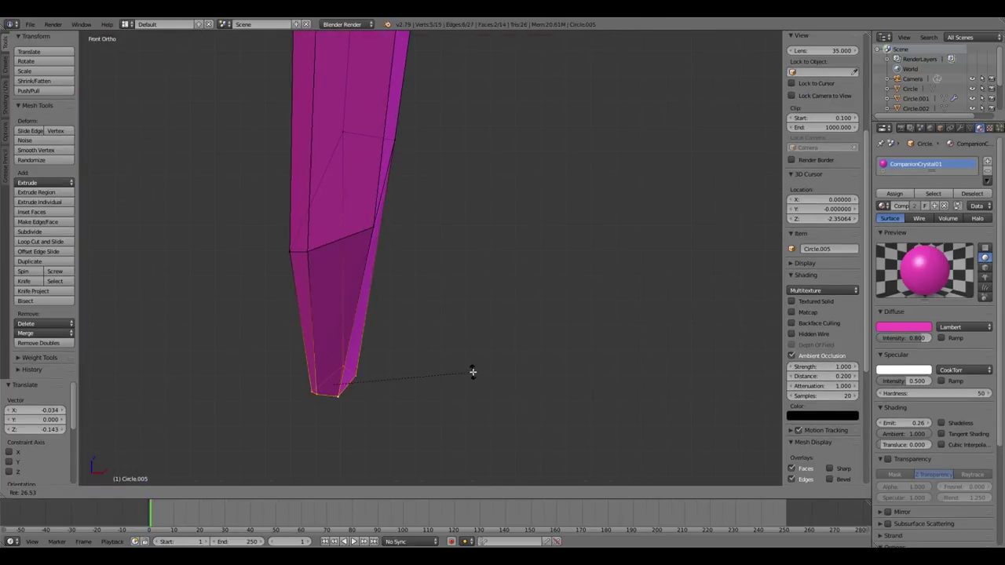
pyautogui.click(280, 231)
pyautogui.scroll(-3, 336, 337)
pyautogui.press('s')
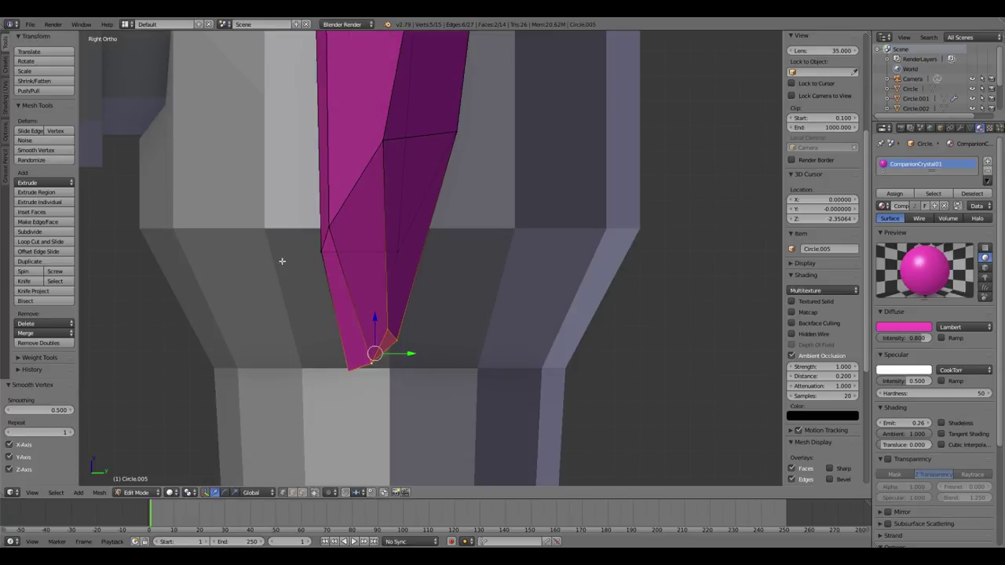
pyautogui.click(447, 340)
pyautogui.scroll(-5, 408, 315)
# Shift the crystal's tip vertex along the X axis.
pyautogui.press('Tab')
pyautogui.moveTo(384, 270); pyautogui.dragTo(502, 275, button='middle')
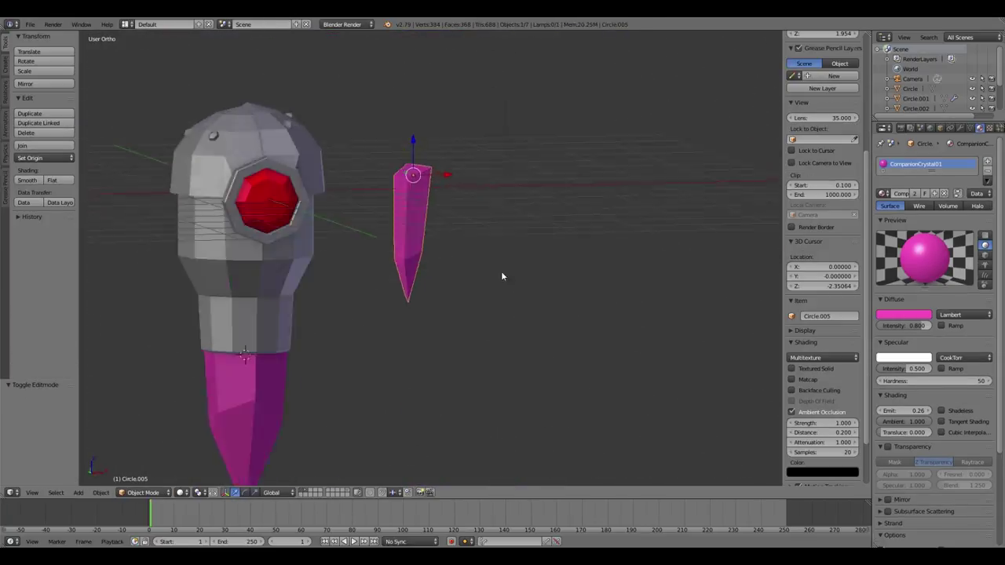
pyautogui.scroll(4, 483, 302)
pyautogui.scroll(3, 503, 259)
pyautogui.press('KP_1')
pyautogui.press('Tab')
pyautogui.scroll(4, 453, 317)
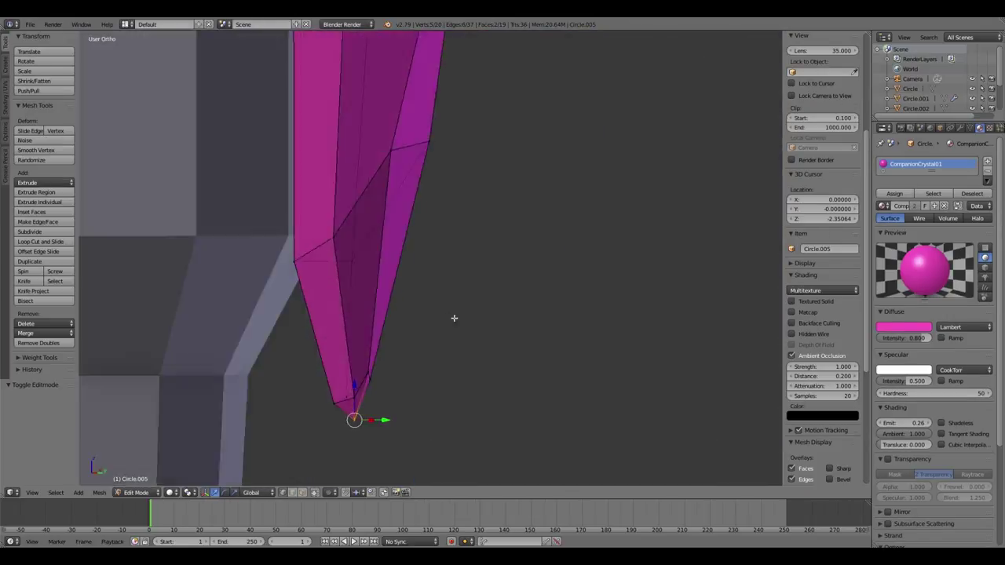
pyautogui.press('g')
pyautogui.press('x')
pyautogui.click(420, 398)
pyautogui.press('KP_3')
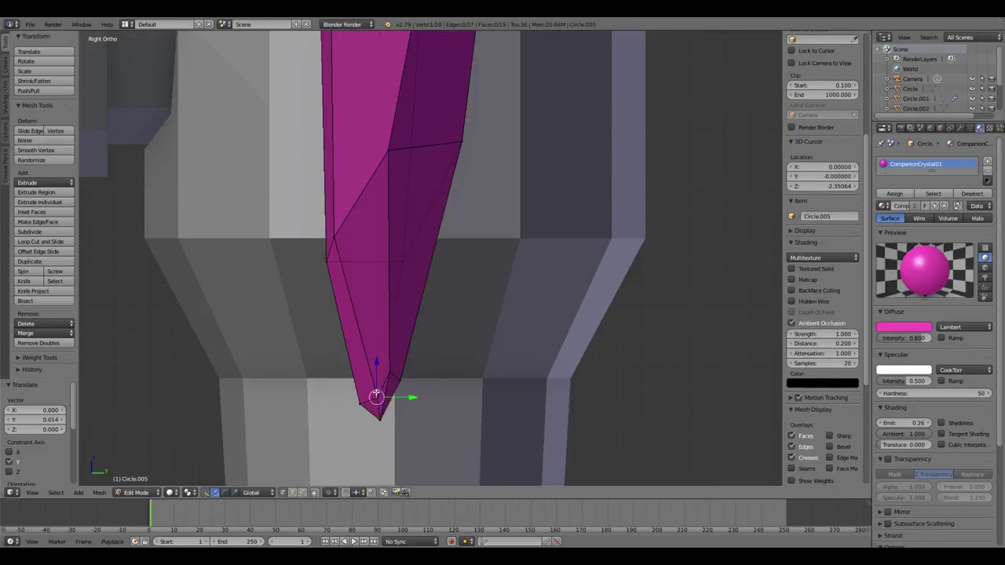
pyautogui.scroll(-4, 377, 395)
pyautogui.press('KP_1')
# Scale the crystal's top ring outward to widen the top pentagon.
pyautogui.press('a')
pyautogui.keyDown('alt'); pyautogui.click(381, 205); pyautogui.keyUp('alt')
pyautogui.press('s')
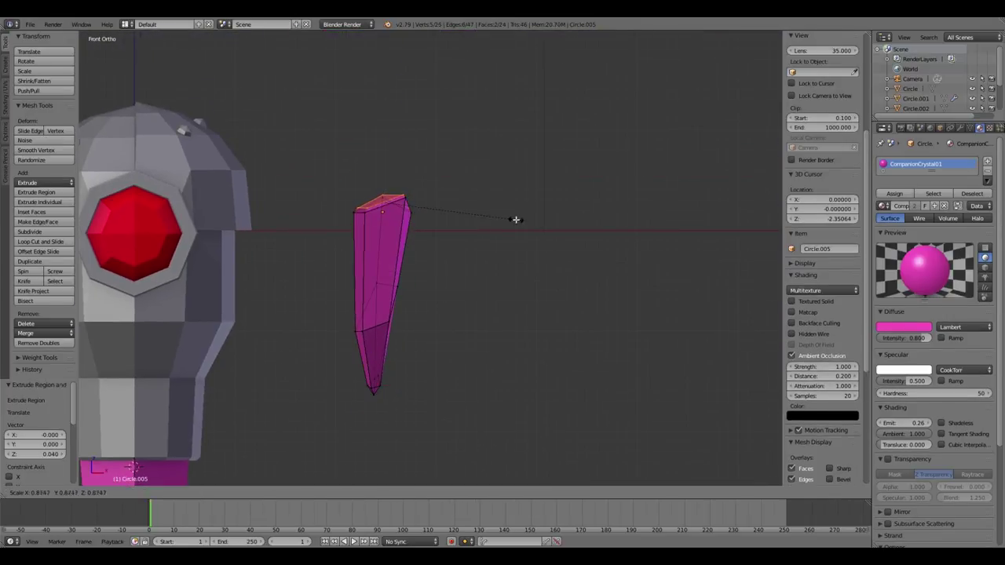
pyautogui.click(516, 220)
pyautogui.moveTo(516, 220)
pyautogui.mouseDown(button='middle')
pyautogui.moveTo(496, 274)
pyautogui.moveTo(467, 241)
pyautogui.mouseUp(button='middle')
pyautogui.scroll(-4, 466, 240)
pyautogui.press('KP_7')
pyautogui.press('ctrl+KP_Add')
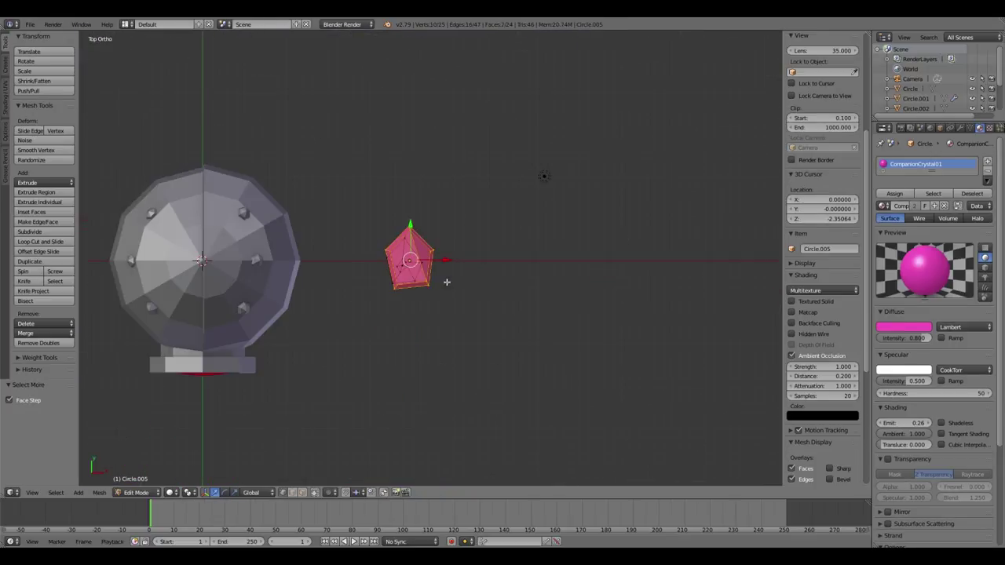
pyautogui.scroll(4, 447, 282)
pyautogui.press('s')
pyautogui.click(482, 250)
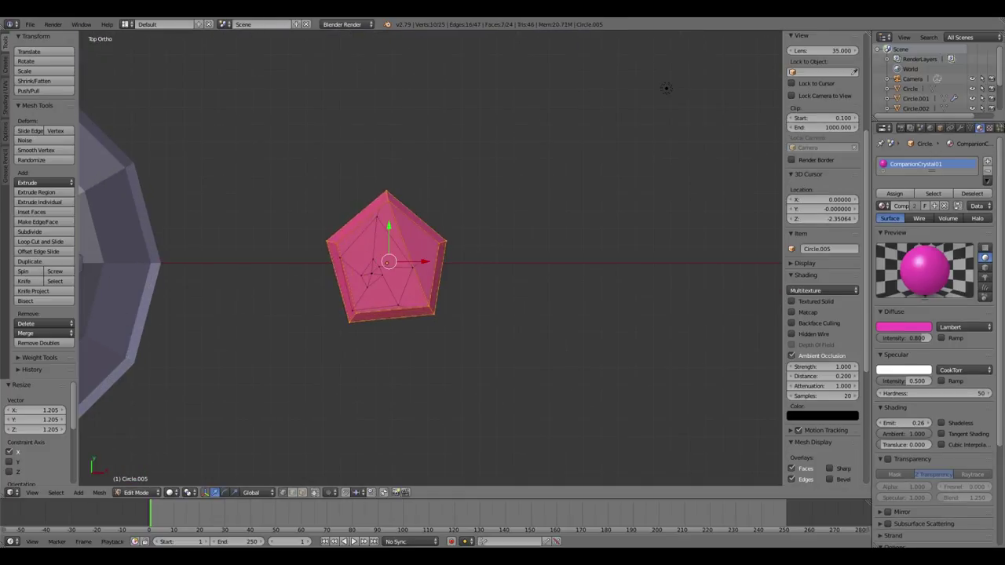
# Shift the crystal's middle vertices sideways.
pyautogui.press('Tab')
pyautogui.press('KP_1')
pyautogui.press('Tab')
pyautogui.click(448, 305)
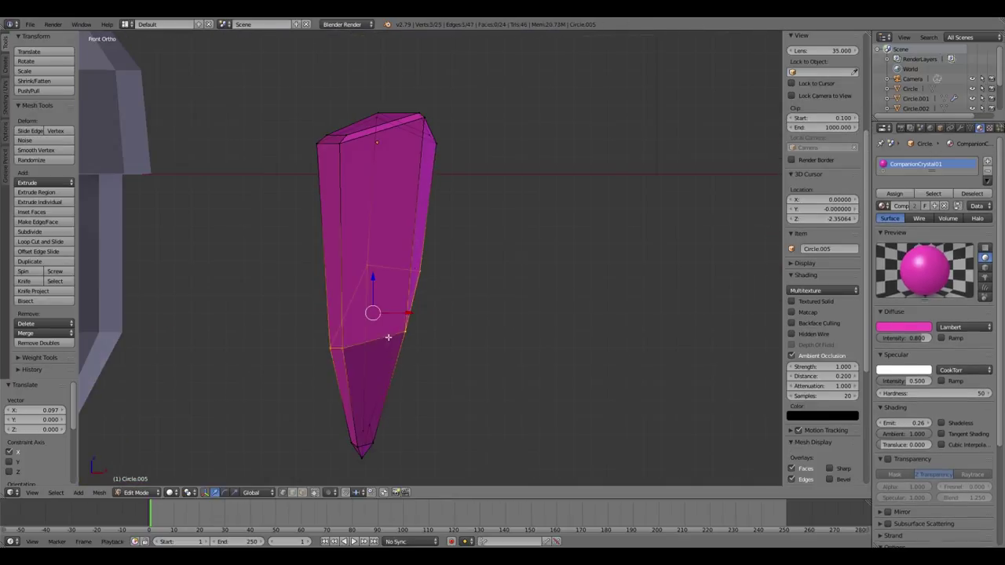
pyautogui.scroll(-3, 373, 406)
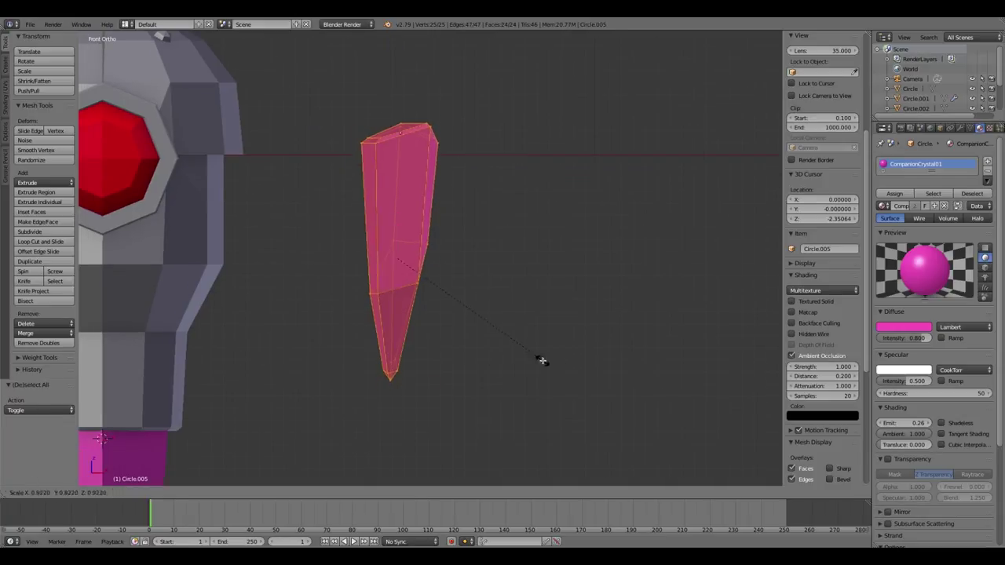
# Shrink the crystal slightly, return to Object Mode and check it beside the head.
pyautogui.press('Tab')
pyautogui.press('g')
pyautogui.press('z')
pyautogui.click(404, 82)
pyautogui.scroll(-3, 543, 230)
pyautogui.press('KP_7')
pyautogui.press('a')
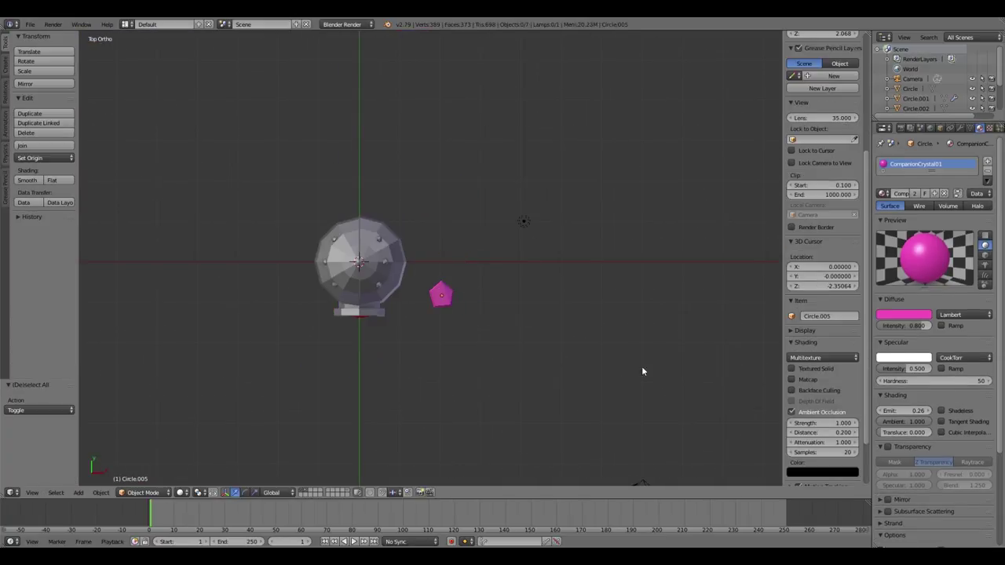
pyautogui.press('KP_1')
pyautogui.scroll(3, 468, 272)
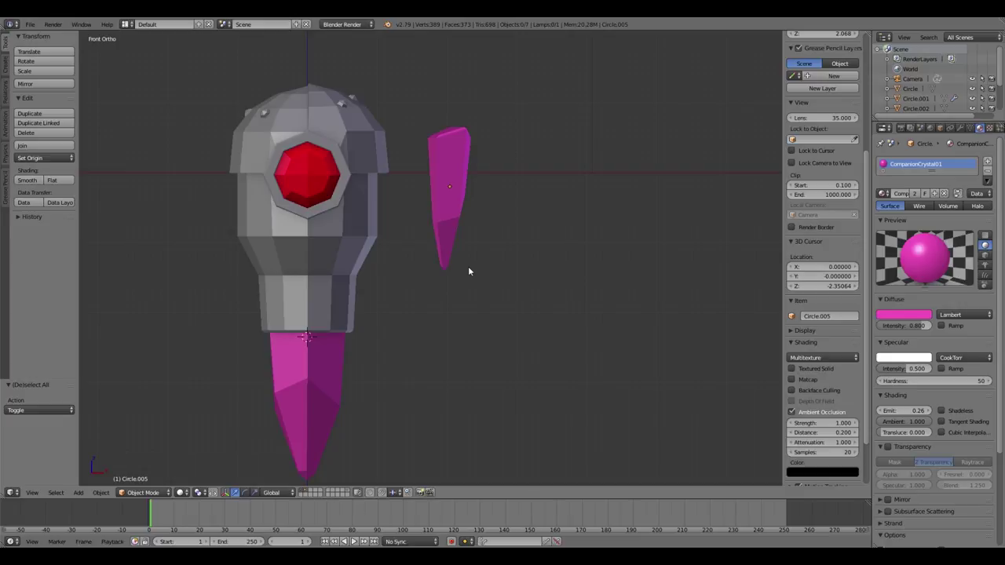
pyautogui.moveTo(469, 269); pyautogui.dragTo(495, 287, button='middle')
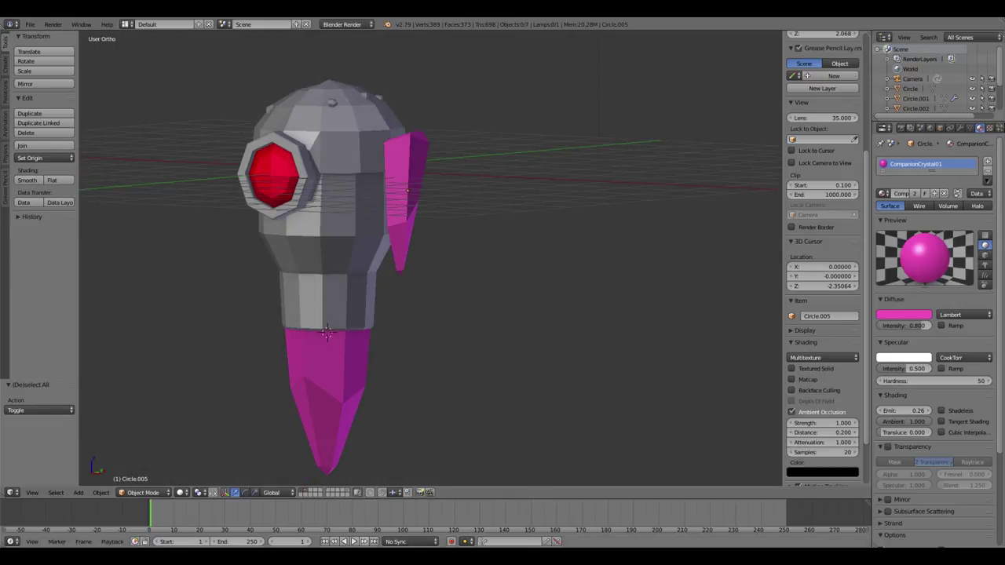
pyautogui.press('KP_1')
# Add a circle mesh and extrude its hexagon into a prism.
pyautogui.hotkey('shift', 'a')
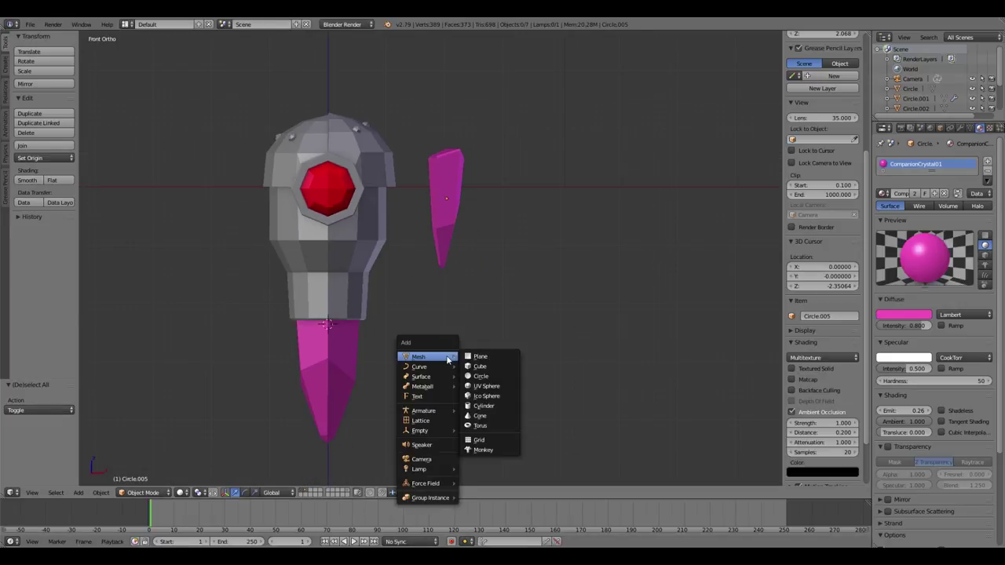
pyautogui.click(481, 376)
pyautogui.scroll(-1, 530, 350)
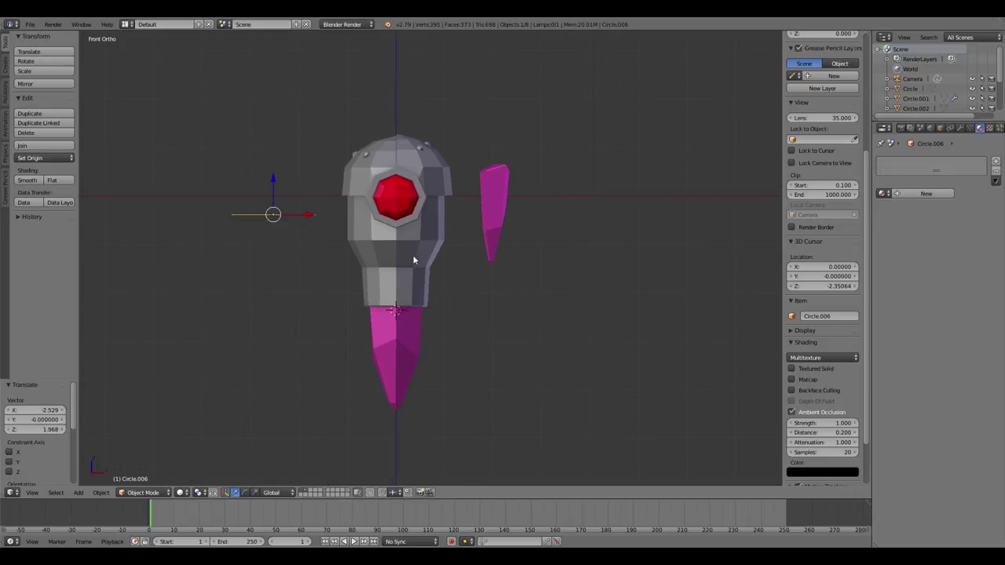
pyautogui.press('Tab')
pyautogui.press('KP_7')
pyautogui.press('KP_1')
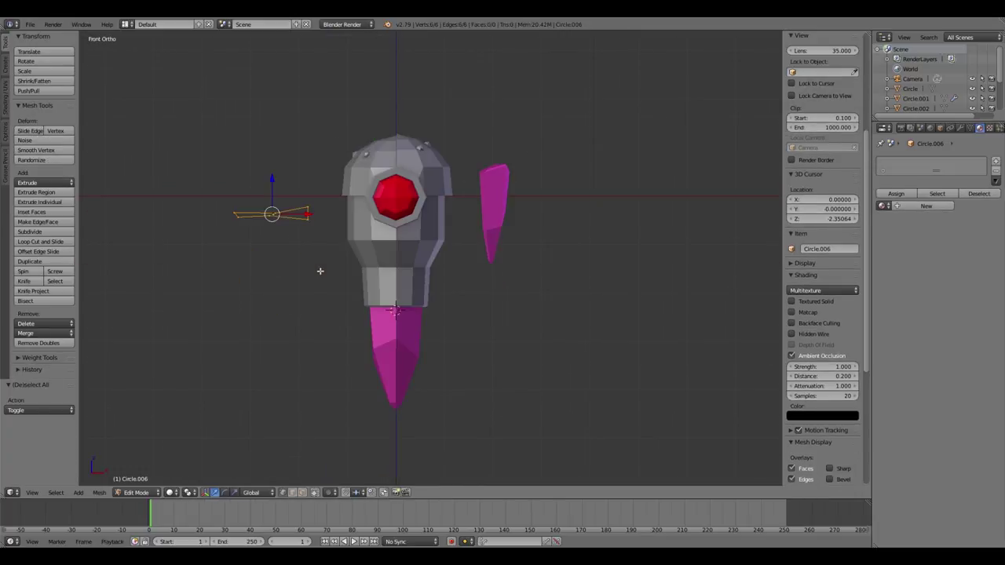
pyautogui.press('e')
pyautogui.click(411, 320)
# Assign CompanionCrystal01 to the prism and raise it.
pyautogui.press('ctrl+KP_3')
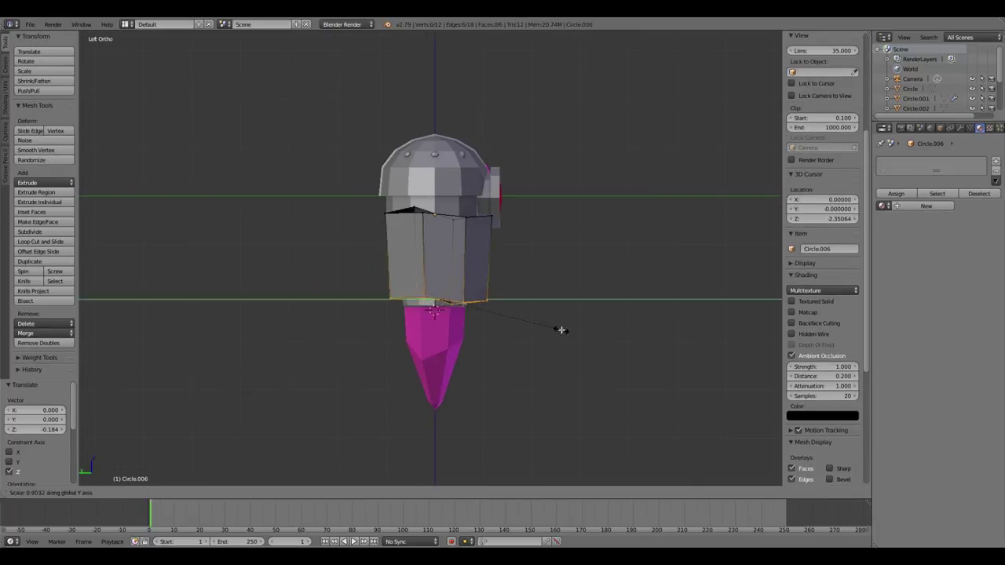
pyautogui.press('a')
pyautogui.press('a')
pyautogui.click(884, 206)
pyautogui.click(824, 208)
pyautogui.scroll(3, 726, 293)
pyautogui.press('g')
pyautogui.click(647, 270)
pyautogui.press('KP_1')
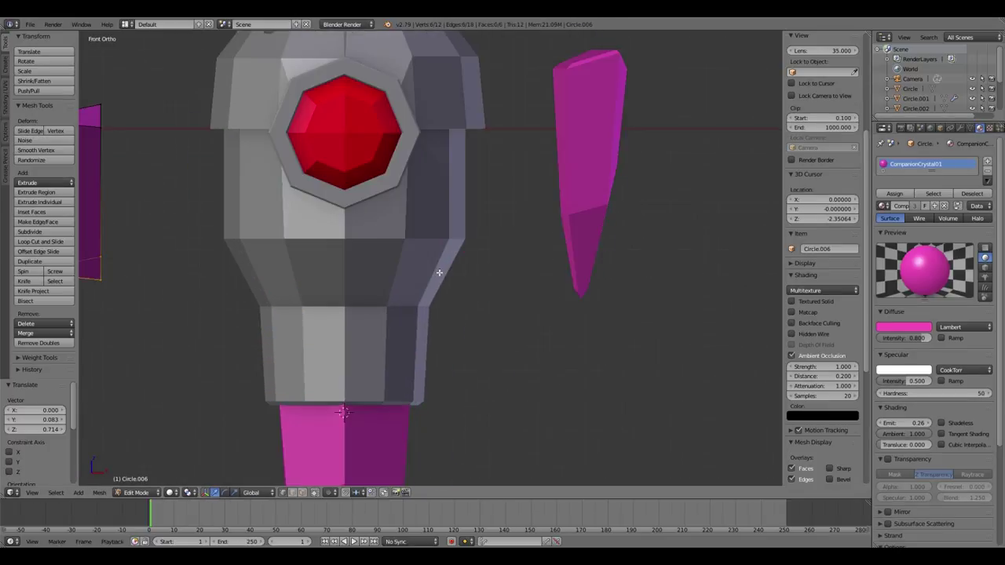
pyautogui.keyDown('shift'); pyautogui.moveTo(236, 291); pyautogui.dragTo(471, 292, button='middle'); pyautogui.keyUp('shift')
# Move the prism's bottom edge down along the vertical axis.
pyautogui.press('g')
pyautogui.rightClick(480, 297)
pyautogui.press('e')
pyautogui.rightClick(484, 307)
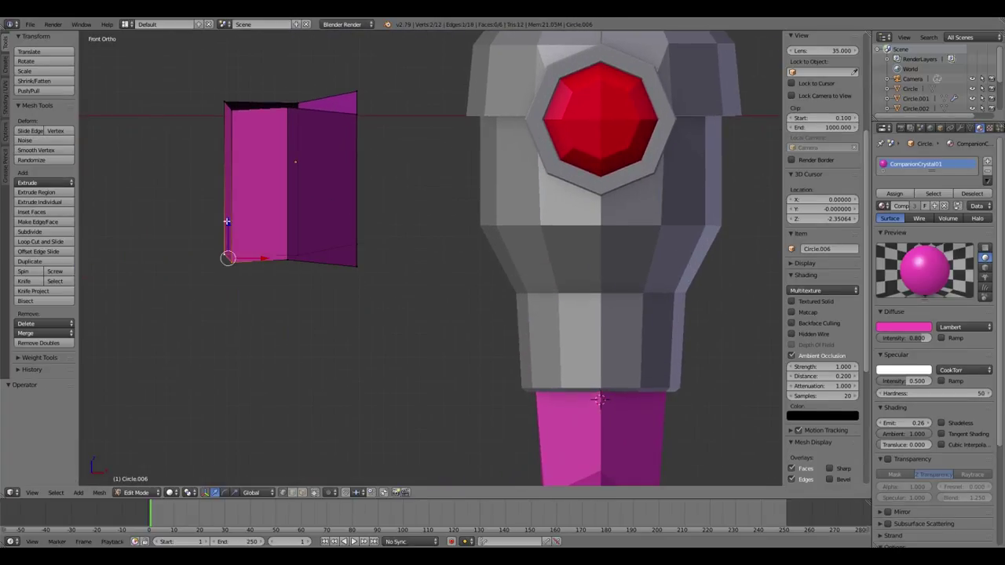
pyautogui.press('g')
pyautogui.press('z')
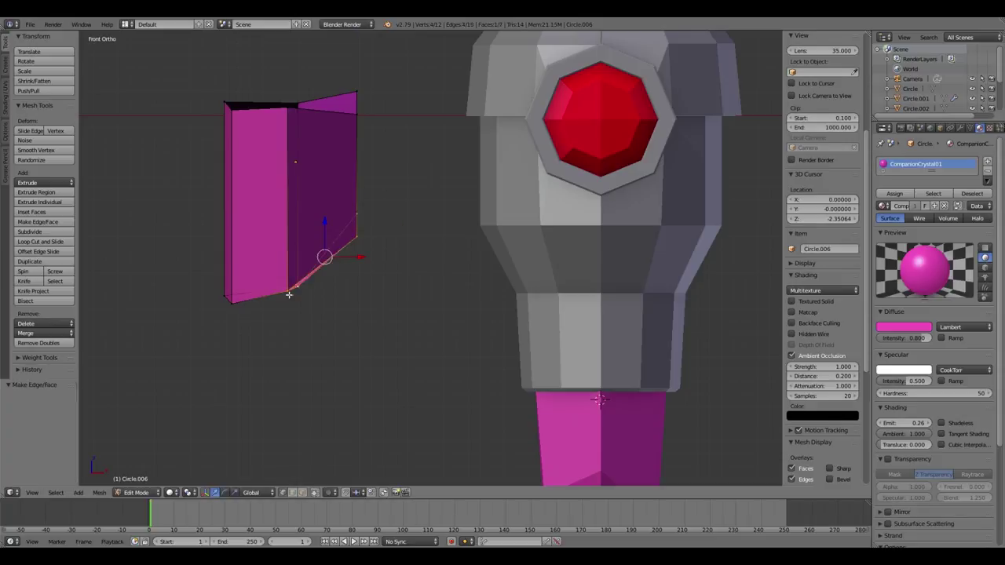
pyautogui.rightClick(357, 116)
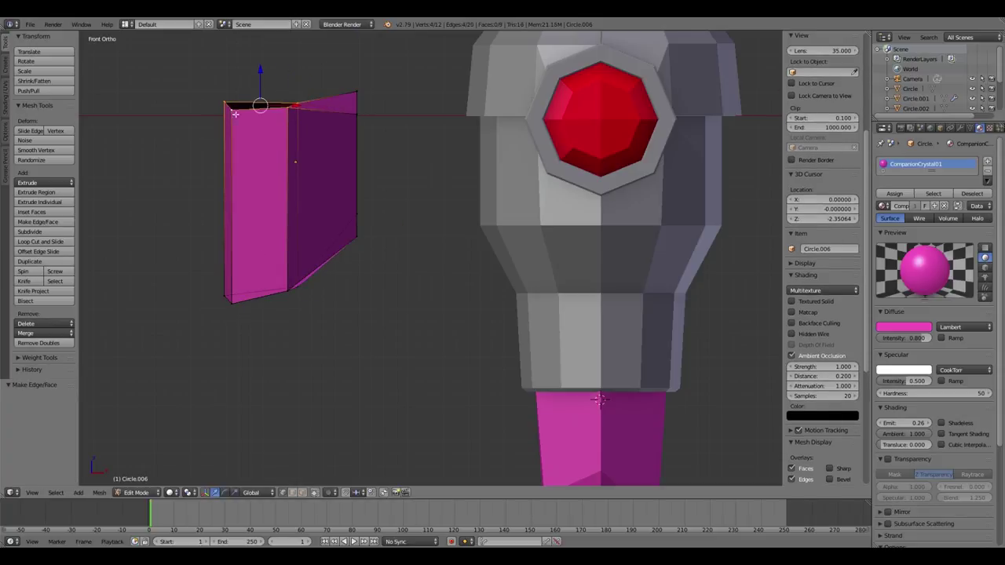
pyautogui.scroll(-2, 235, 114)
pyautogui.keyDown('shift'); pyautogui.moveTo(330, 157); pyautogui.dragTo(377, 216, button='middle'); pyautogui.keyUp('shift')
# Extrude the crystal's lower end and shrink it into a tapered tip.
pyautogui.press('e')
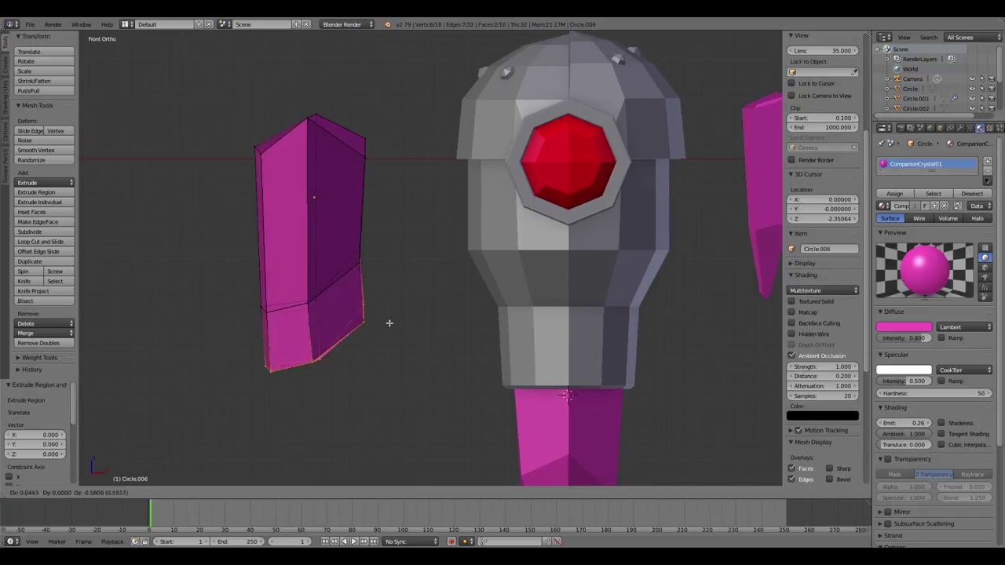
pyautogui.click(389, 323)
pyautogui.press('s')
pyautogui.click(432, 350)
pyautogui.moveTo(433, 350)
pyautogui.mouseDown(button='middle')
pyautogui.moveTo(366, 285)
pyautogui.moveTo(24, 153)
pyautogui.mouseUp(button='middle')
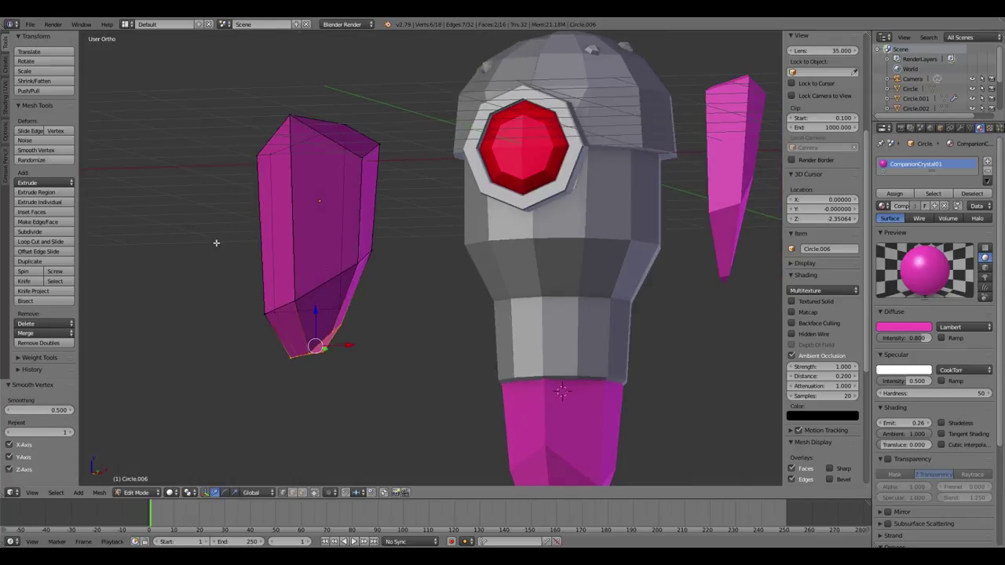
pyautogui.press('KP_1')
pyautogui.press('s')
pyautogui.click(364, 272)
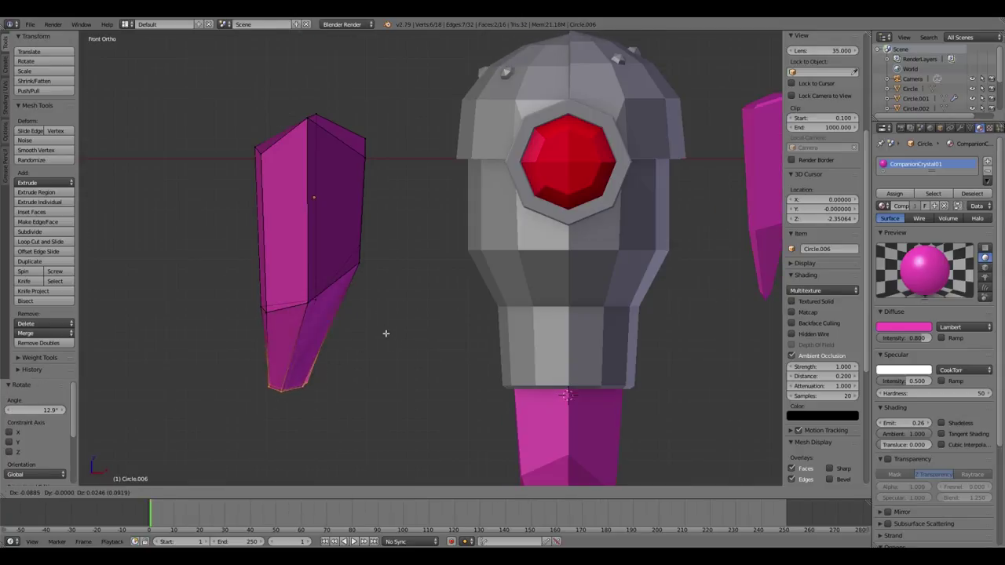
# Extrude the crystal's top and scale it inward toward a point.
pyautogui.click(395, 340)
pyautogui.press('c')
pyautogui.moveTo(326, 114); pyautogui.dragTo(332, 105)
pyautogui.moveTo(333, 105); pyautogui.dragTo(410, 194, button='middle')
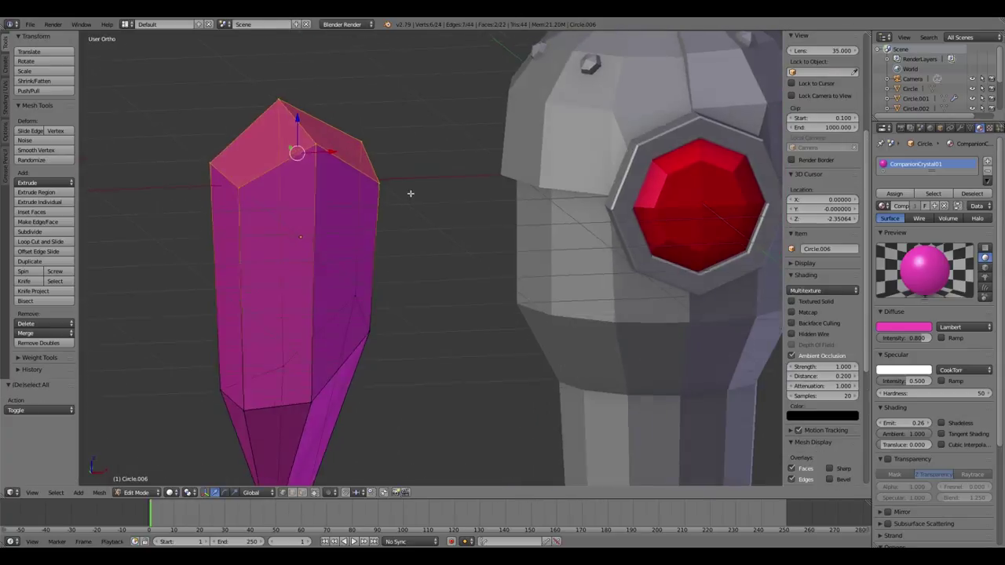
pyautogui.press('e')
pyautogui.press('s')
# Scale the whole crystal Circle.006 to 0.709 and return to Object Mode.
pyautogui.press('KP_1')
pyautogui.scroll(-3, 370, 243)
pyautogui.press('a')
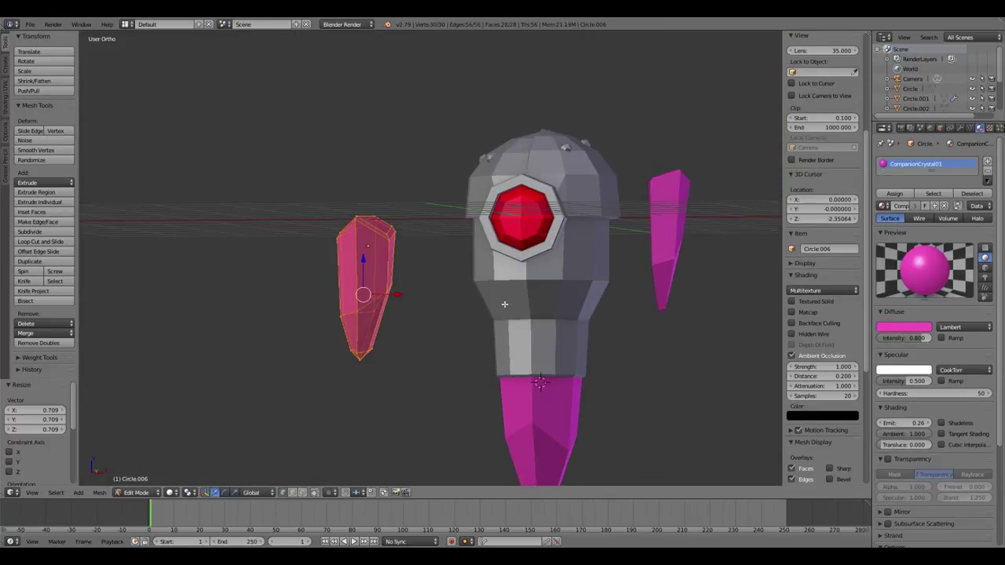
pyautogui.press('r')
pyautogui.click(440, 310)
pyautogui.press('Tab')
# Scale the left crystal Circle.005 to 0.881 and move it beside the head.
pyautogui.rightClick(680, 210)
pyautogui.moveTo(680, 210); pyautogui.dragTo(680, 283, button='middle')
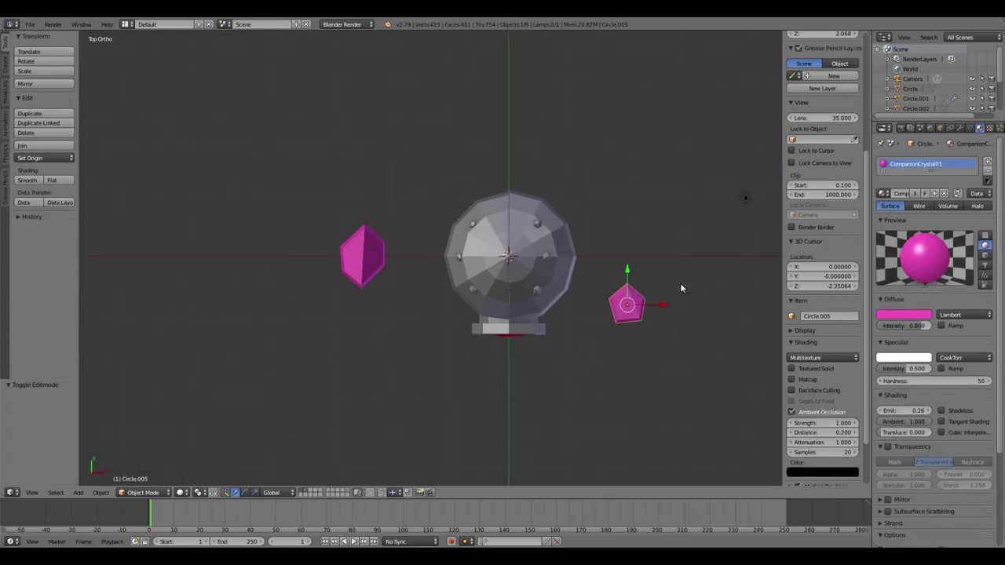
pyautogui.moveTo(554, 294); pyautogui.dragTo(562, 289, button='middle')
pyautogui.press('a')
pyautogui.press('KP_1')
pyautogui.rightClick(302, 253)
pyautogui.press('s')
pyautogui.click(314, 248)
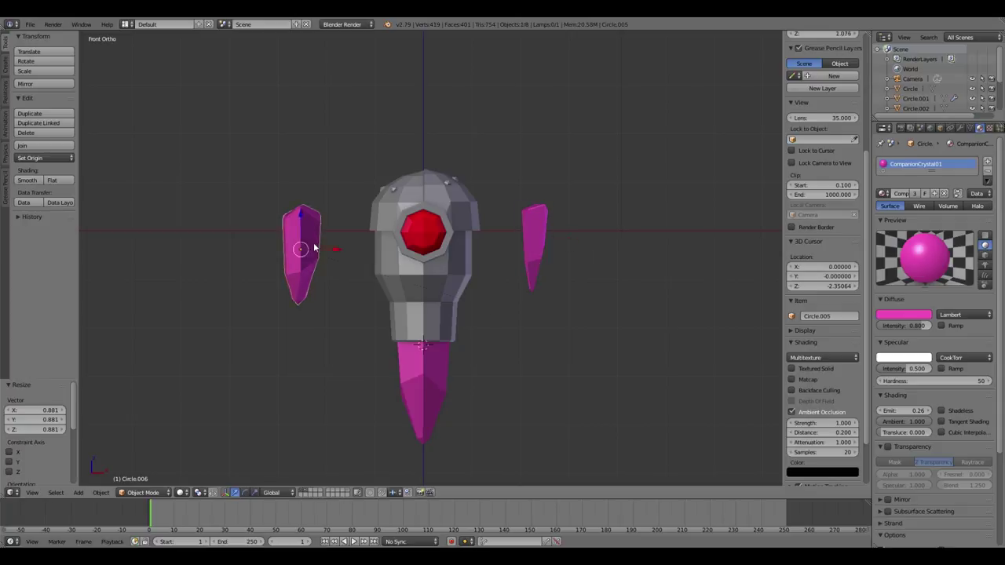
pyautogui.click(538, 249)
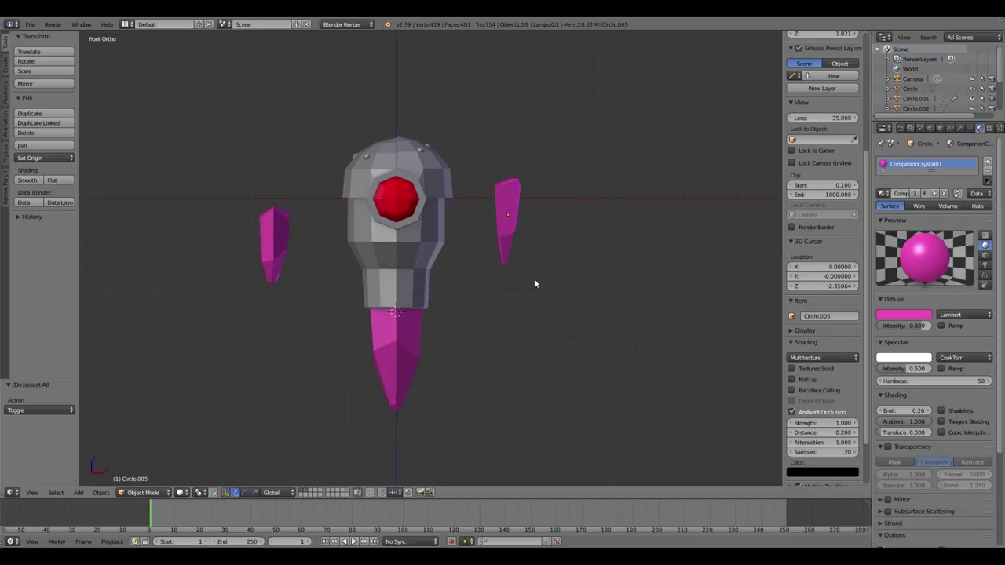
pyautogui.rightClick(275, 239)
pyautogui.press('a')
# Save the file, confirming Save Over.
pyautogui.hotkey('ctrl', 's')
pyautogui.moveTo(475, 305)
pyautogui.mouseDown(button='middle')
pyautogui.moveTo(629, 294)
pyautogui.moveTo(432, 315)
pyautogui.moveTo(461, 330)
pyautogui.mouseUp(button='middle')
pyautogui.click(485, 307)
pyautogui.scroll(2, 433, 315)
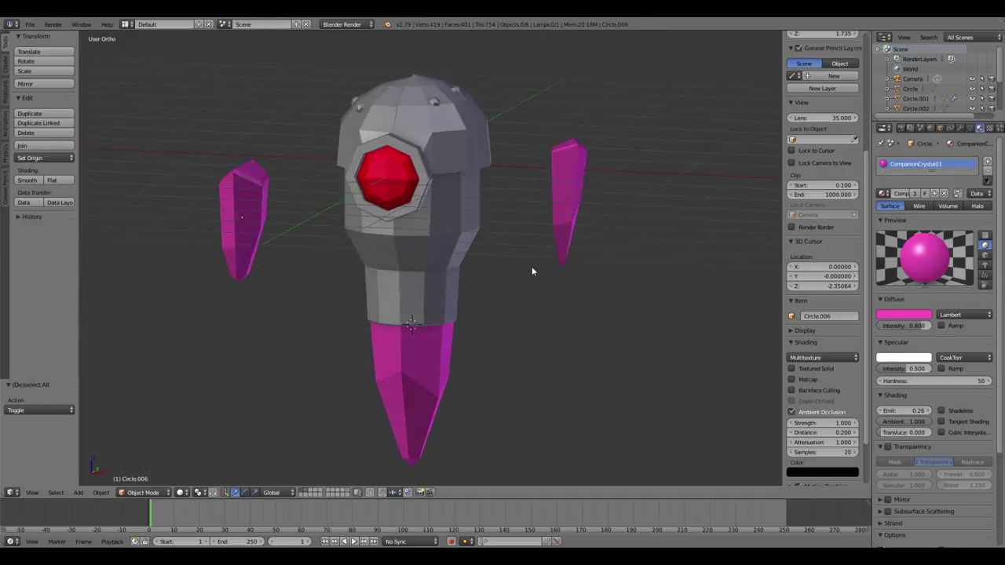
pyautogui.press('KP_1')
# Delete the neck faces from the body mesh.
pyautogui.press('Tab')
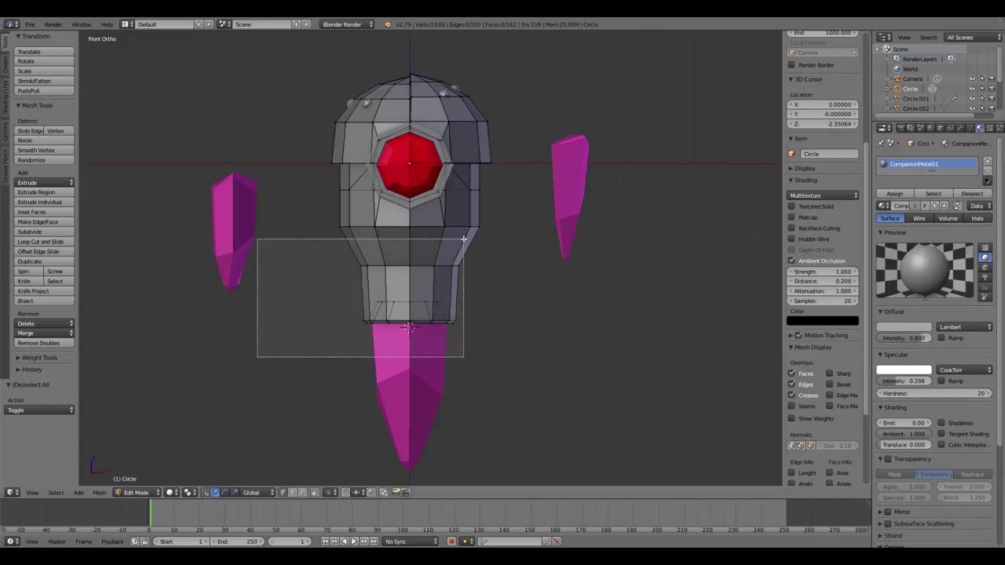
pyautogui.moveTo(258, 241); pyautogui.dragTo(482, 352)
pyautogui.press('Delete')
pyautogui.press('Tab')
# Raise the bottom crystal up against the body and check its fit.
pyautogui.rightClick(427, 368)
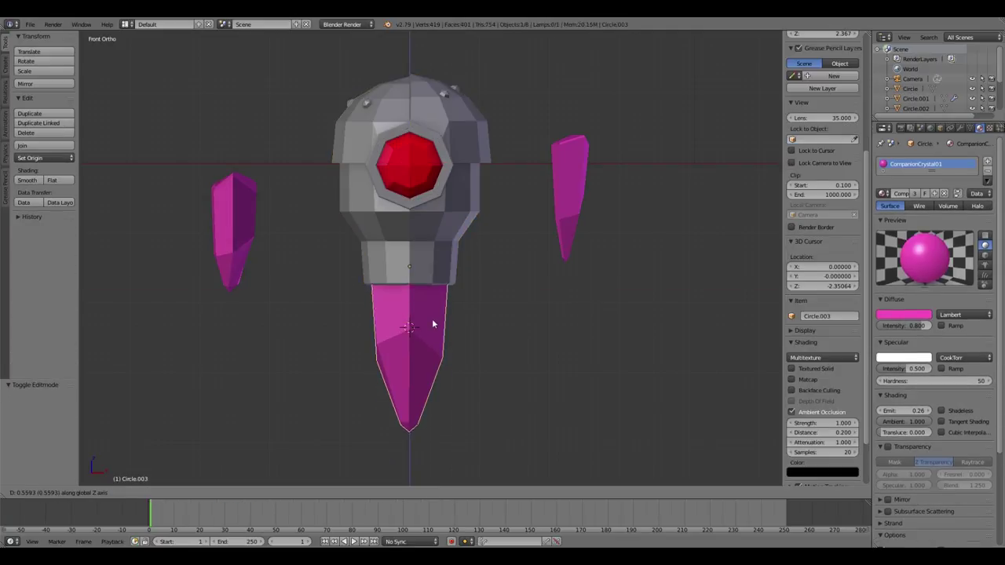
pyautogui.click(432, 324)
pyautogui.press('a')
pyautogui.moveTo(483, 325); pyautogui.dragTo(547, 339, button='middle')
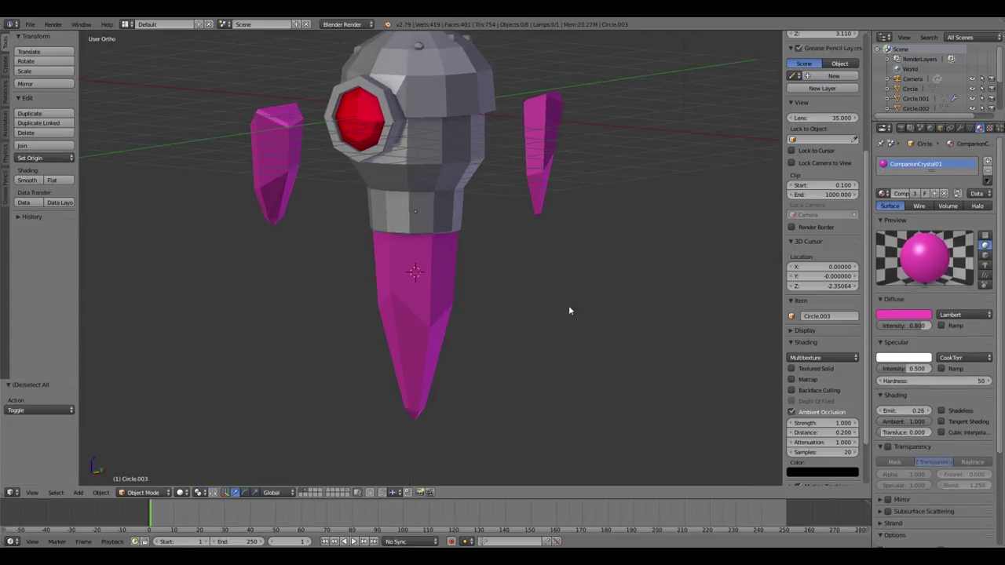
# From the front view, lower the first body edge loop.
pyautogui.press('KP_1')
pyautogui.scroll(4, 527, 262)
pyautogui.press('Tab')
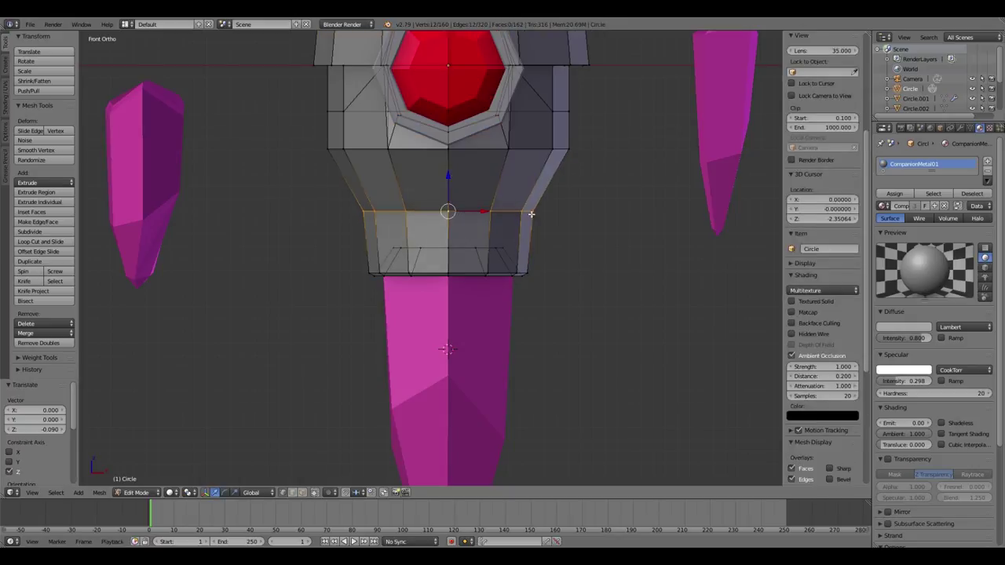
pyautogui.press('Tab')
pyautogui.scroll(-3, 600, 188)
pyautogui.scroll(3, 507, 128)
# Box-select the edge loop under the eye and lower it slightly along Z.
pyautogui.press('Tab')
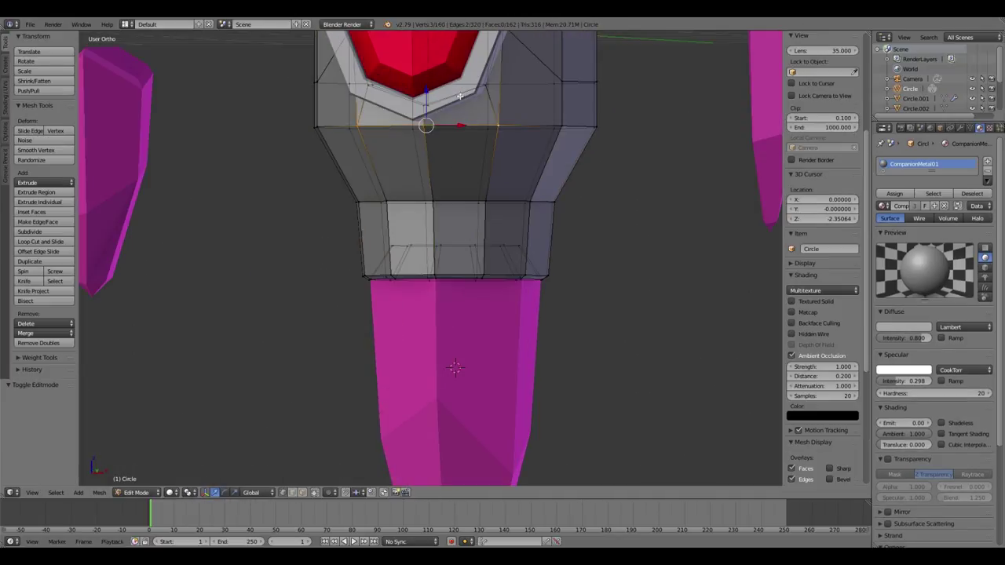
pyautogui.keyDown('alt'); pyautogui.rightClick(507, 128); pyautogui.keyUp('alt')
pyautogui.press('b')
pyautogui.moveTo(288, 115); pyautogui.dragTo(635, 160)
pyautogui.press('g')
pyautogui.press('z')
pyautogui.click(635, 170)
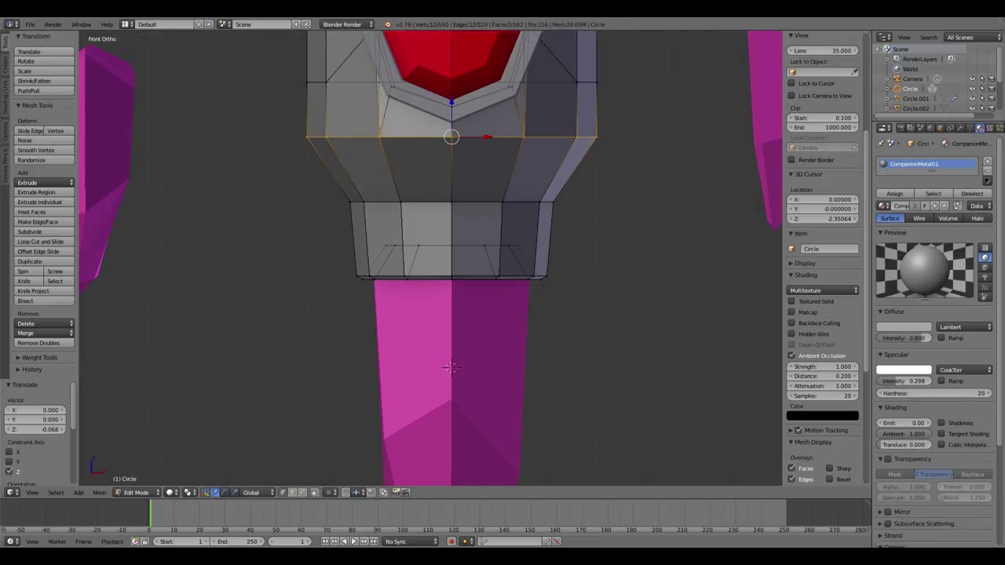
pyautogui.press('Tab')
# Inspect the red eye and check the CompanionRivets01 material's colour.
pyautogui.scroll(-5, 452, 368)
pyautogui.moveTo(451, 368)
pyautogui.mouseDown(button='middle')
pyautogui.moveTo(561, 197)
pyautogui.moveTo(525, 291)
pyautogui.moveTo(714, 328)
pyautogui.mouseUp(button='middle')
pyautogui.scroll(5, 561, 197)
pyautogui.scroll(-4, 714, 327)
pyautogui.scroll(3, 504, 217)
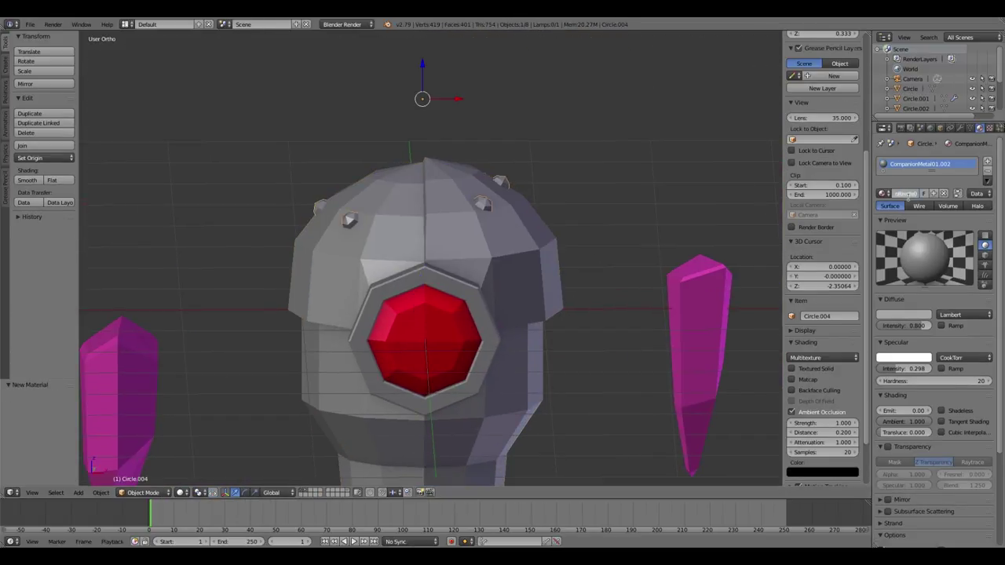
pyautogui.keyDown('ctrl'); pyautogui.scroll(-1, 908, 197); pyautogui.keyUp('ctrl')
pyautogui.click(904, 314)
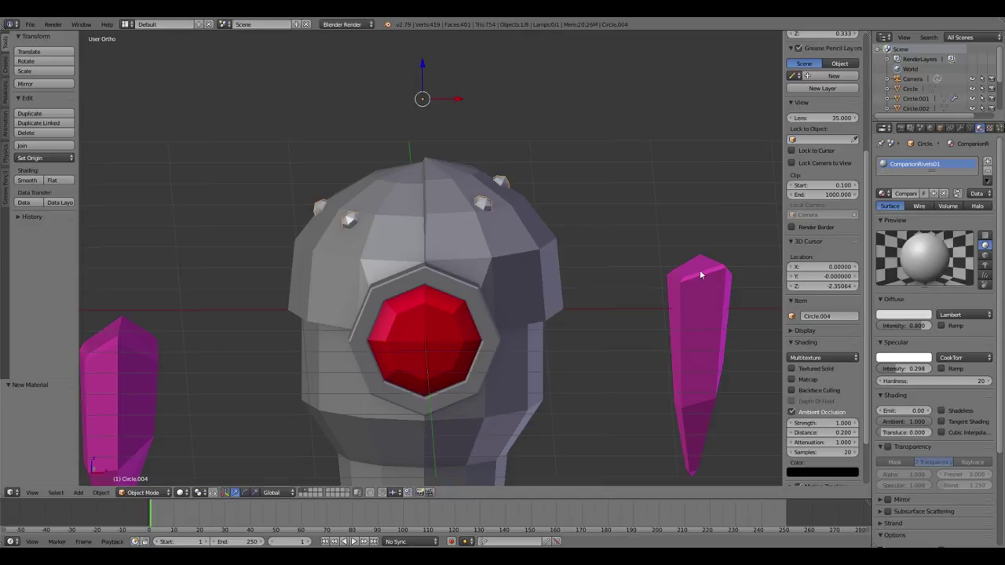
pyautogui.press('a')
# Snap the 3D cursor to the world origin and switch to an empty layer for the armature.
pyautogui.scroll(-3, 704, 271)
pyautogui.scroll(-2, 570, 235)
pyautogui.moveTo(698, 298)
pyautogui.mouseDown(button='middle')
pyautogui.moveTo(475, 267)
pyautogui.moveTo(491, 259)
pyautogui.mouseUp(button='middle')
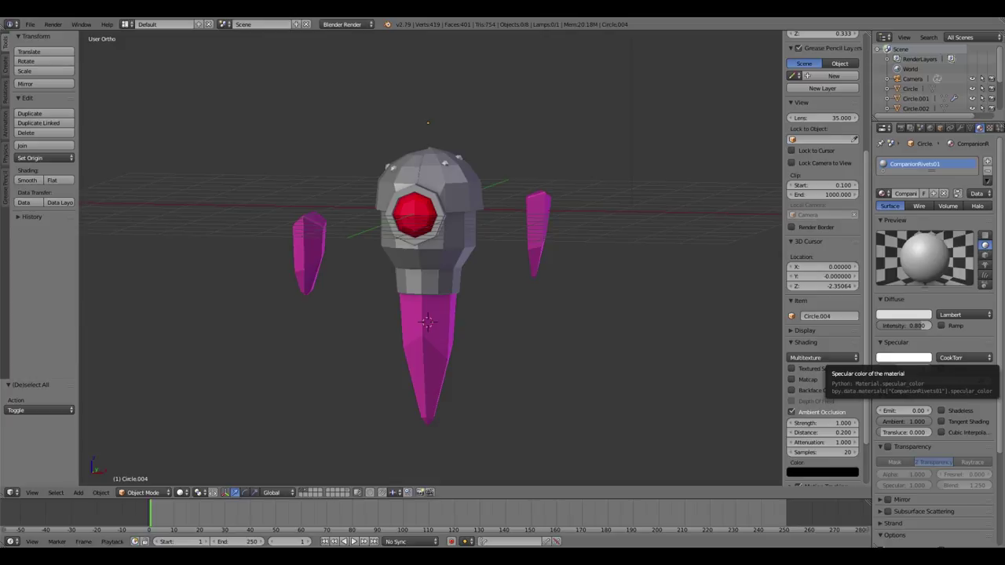
pyautogui.moveTo(491, 259)
pyautogui.mouseDown(button='middle')
pyautogui.moveTo(503, 255)
pyautogui.moveTo(437, 264)
pyautogui.mouseUp(button='middle')
pyautogui.rightClick(437, 264)
pyautogui.press('KP_1')
pyautogui.hotkey('shift', 'c')
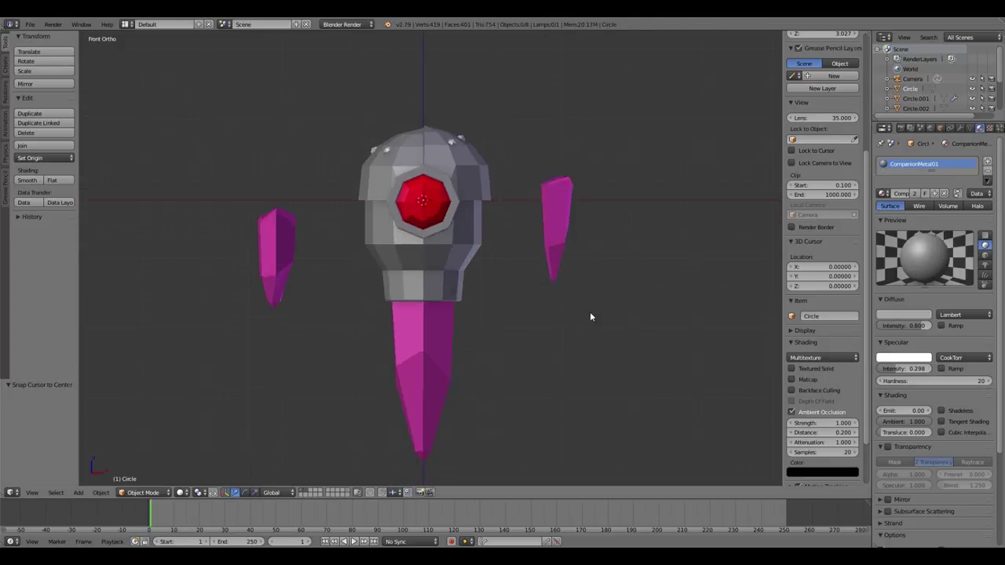
pyautogui.press('x')
pyautogui.press('a')
pyautogui.press('2')
pyautogui.moveTo(582, 307); pyautogui.dragTo(440, 417, button='middle')
pyautogui.hotkey('shift', 'a')
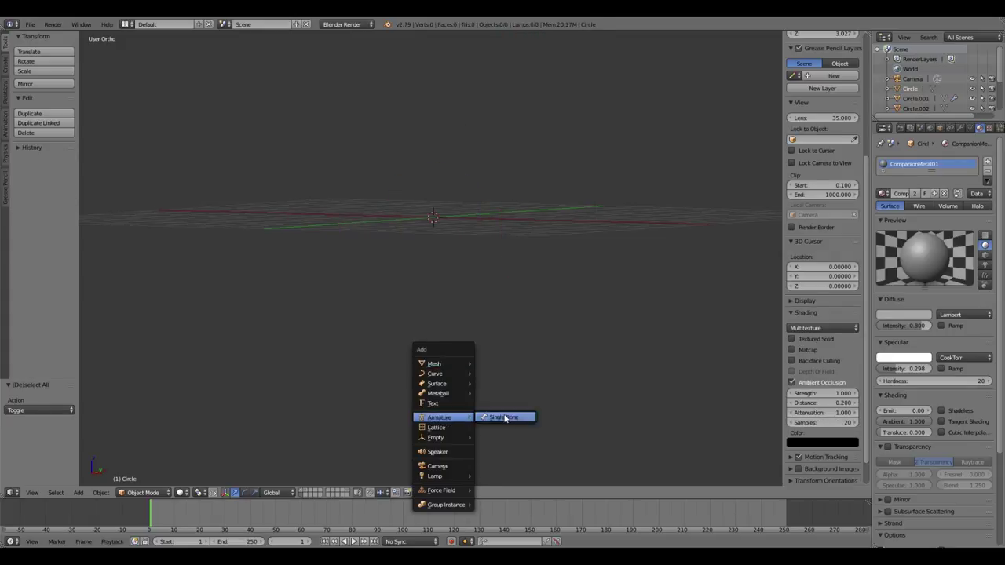
# Add a single-bone armature at the origin and show the robot's layer alongside it.
pyautogui.click(505, 418)
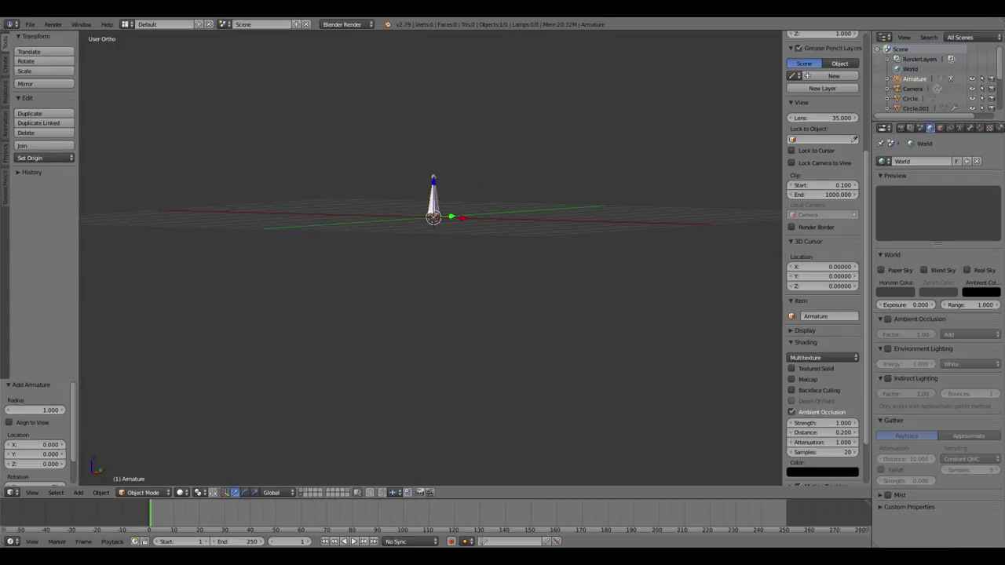
pyautogui.hotkey('shift', '1')
pyautogui.scroll(3, 515, 302)
pyautogui.press('z')
pyautogui.click(972, 128)
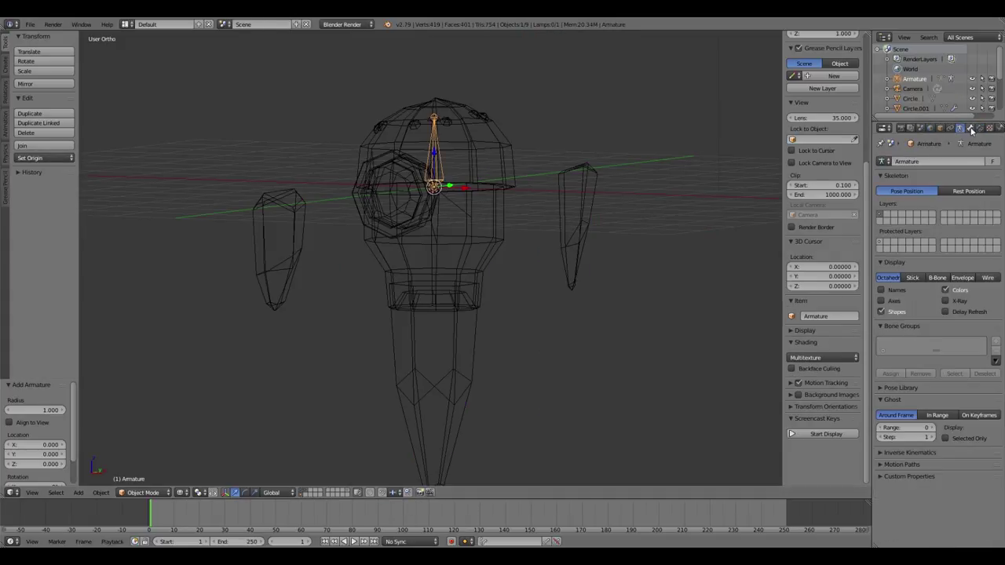
pyautogui.press('z')
pyautogui.click(941, 128)
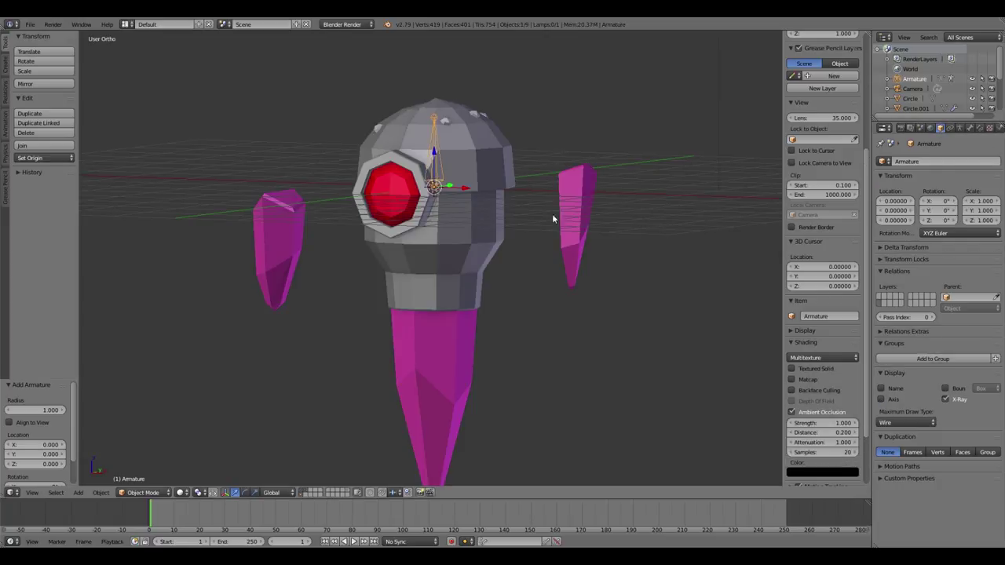
pyautogui.press('KP_3')
# Snap the 3D cursor to the eye and extrude a bone from the head bone to it.
pyautogui.hotkey('shift', 's')
pyautogui.click(382, 195)
pyautogui.press('Tab')
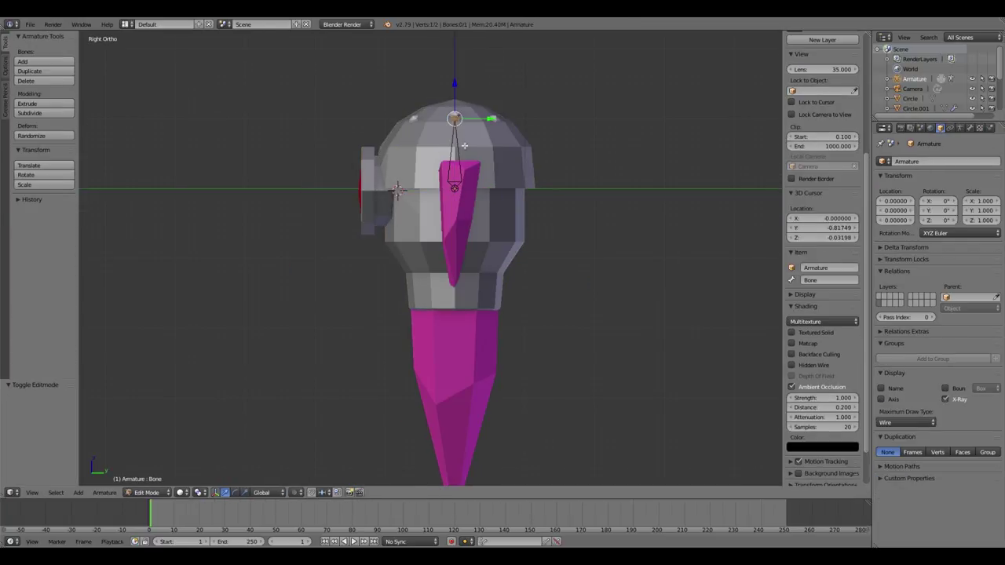
pyautogui.press('e')
pyautogui.click(767, 235)
pyautogui.click(970, 128)
pyautogui.hotkey('shift', 's')
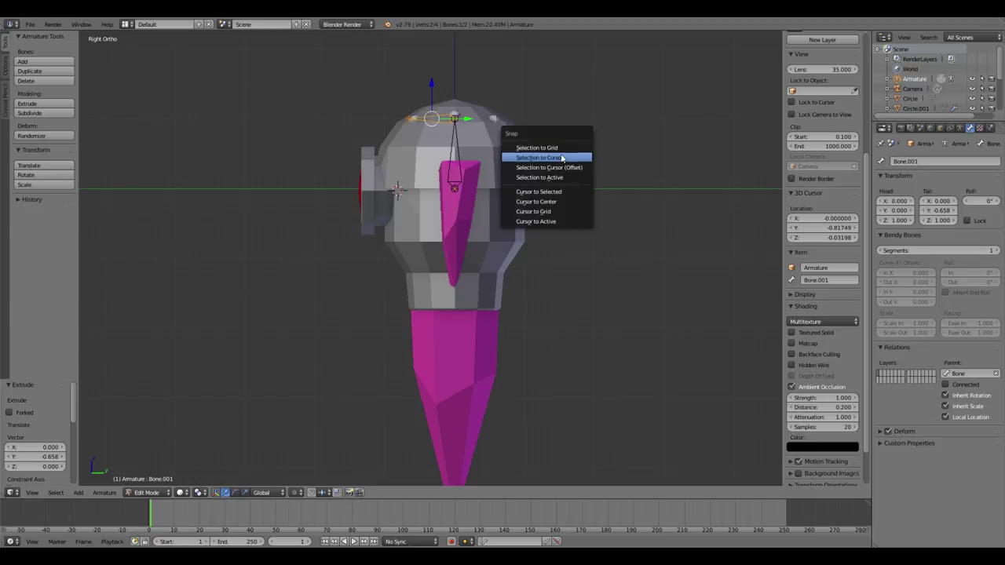
pyautogui.click(519, 156)
pyautogui.moveTo(518, 156); pyautogui.dragTo(454, 181, button='middle')
# Snap the 3D cursor onto the right and left crystals to position their bones.
pyautogui.rightClick(448, 119)
pyautogui.press('KP_1')
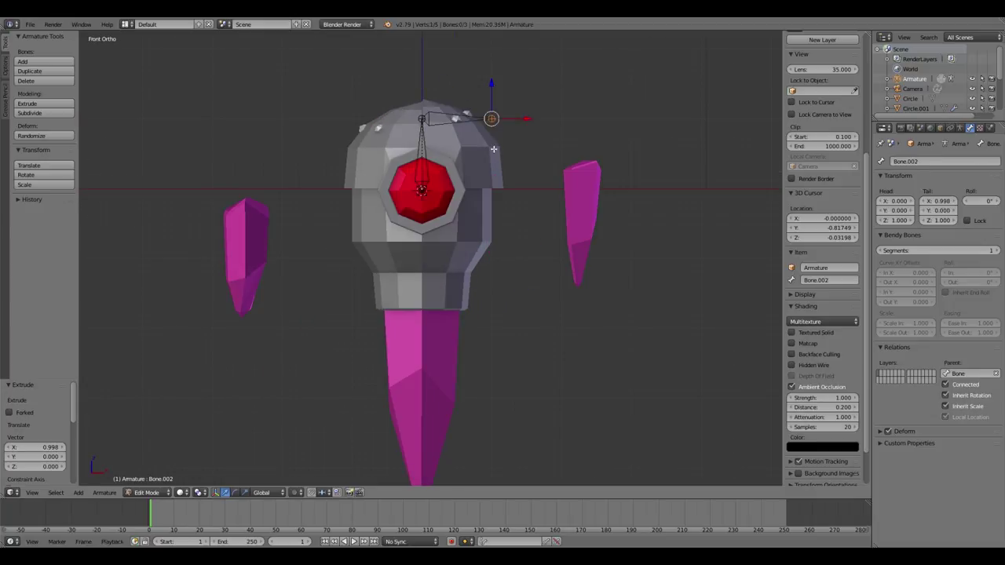
pyautogui.hotkey('shift', 's')
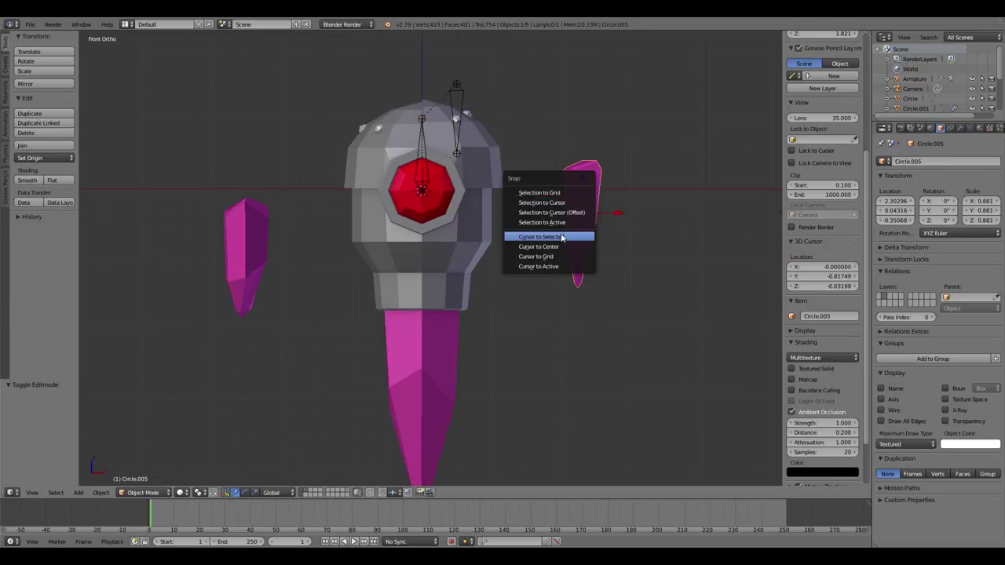
pyautogui.click(511, 236)
pyautogui.rightClick(245, 259)
pyautogui.hotkey('shift', 's')
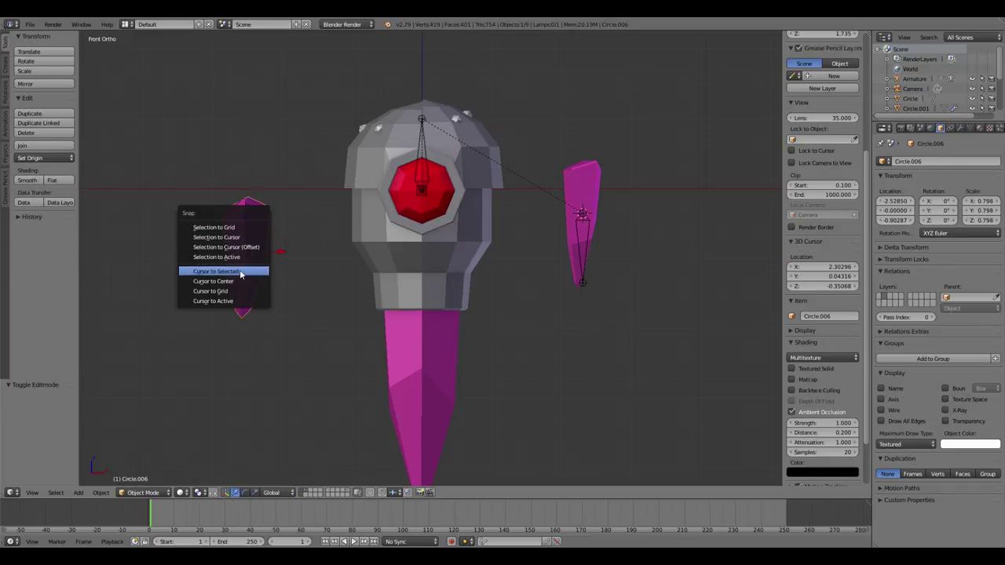
pyautogui.click(224, 272)
# Duplicate the right crystal's bone for the left crystal and begin renaming a bone.
pyautogui.rightClick(579, 213)
pyautogui.hotkey('shift', 's')
pyautogui.click(605, 205)
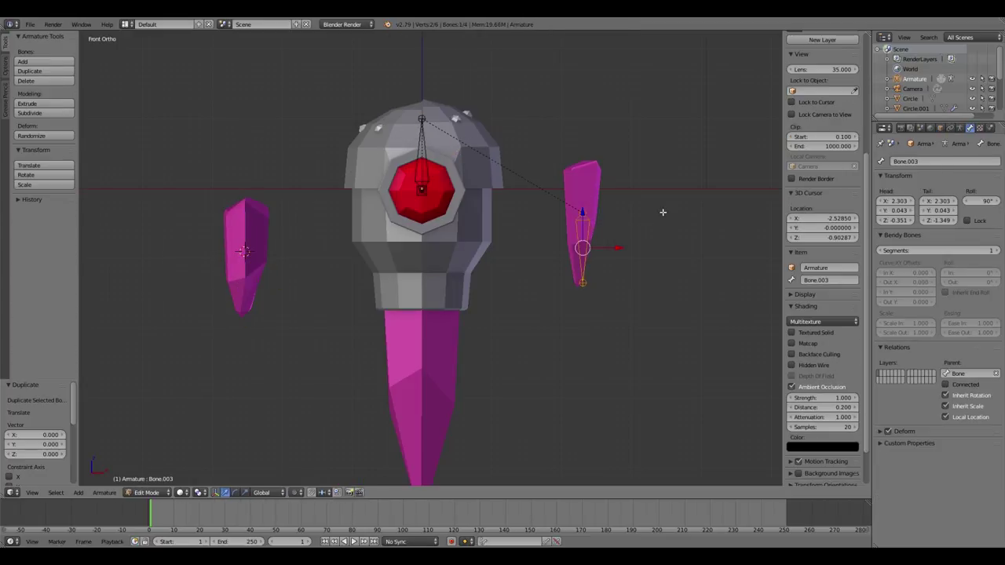
pyautogui.press('Tab')
pyautogui.moveTo(655, 231); pyautogui.dragTo(534, 253, button='middle')
pyautogui.press('Tab')
pyautogui.click(927, 159)
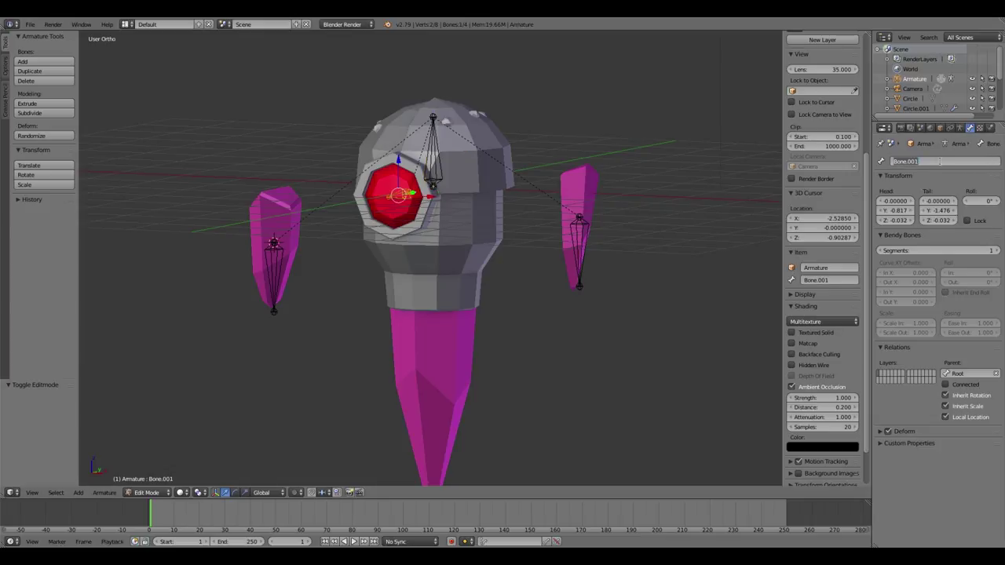
# Confirm the Eye bone name and join the selected robot head pieces into one object.
pyautogui.hotkey('ctrl', 'z')
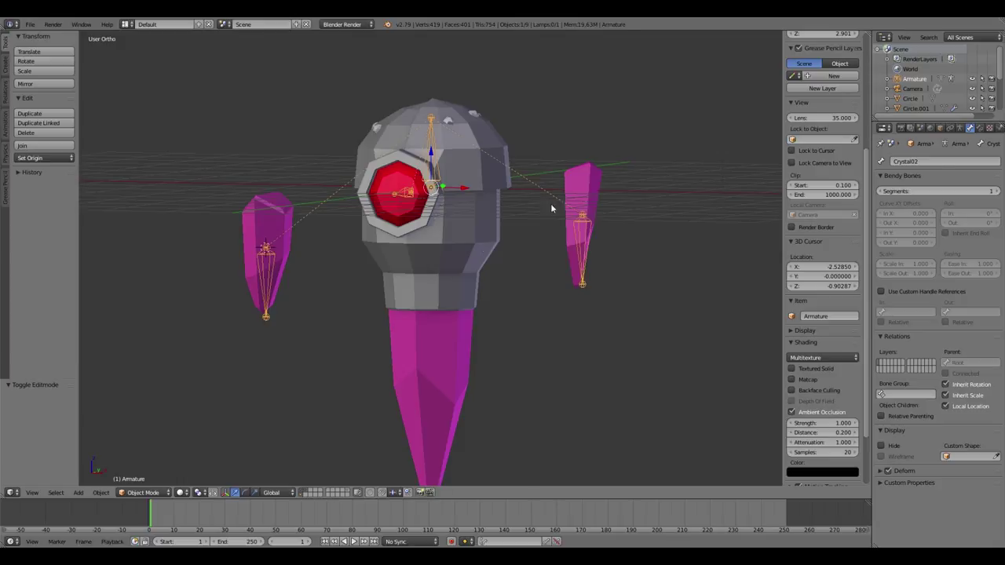
pyautogui.rightClick(410, 227)
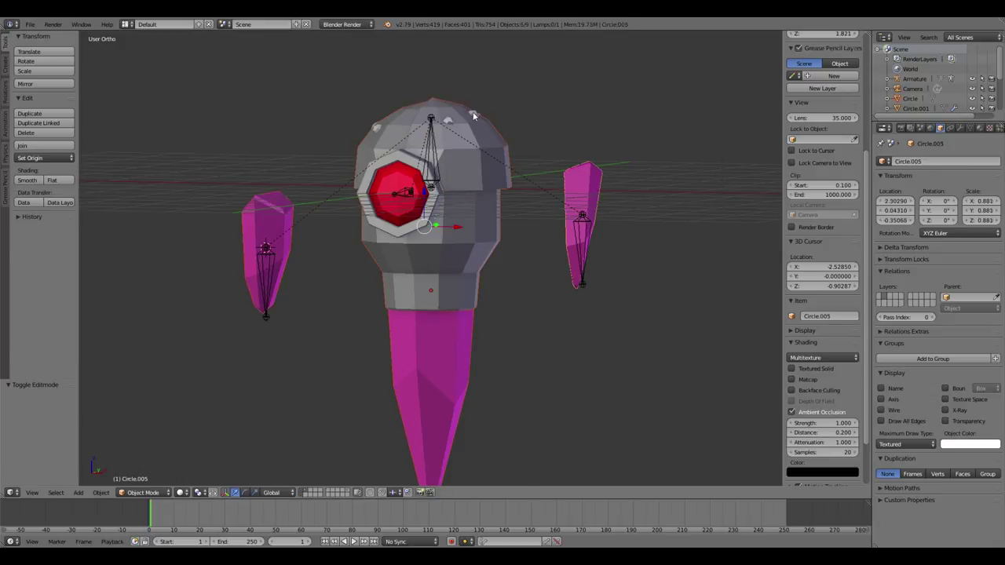
pyautogui.rightClick(487, 215)
pyautogui.click(618, 221)
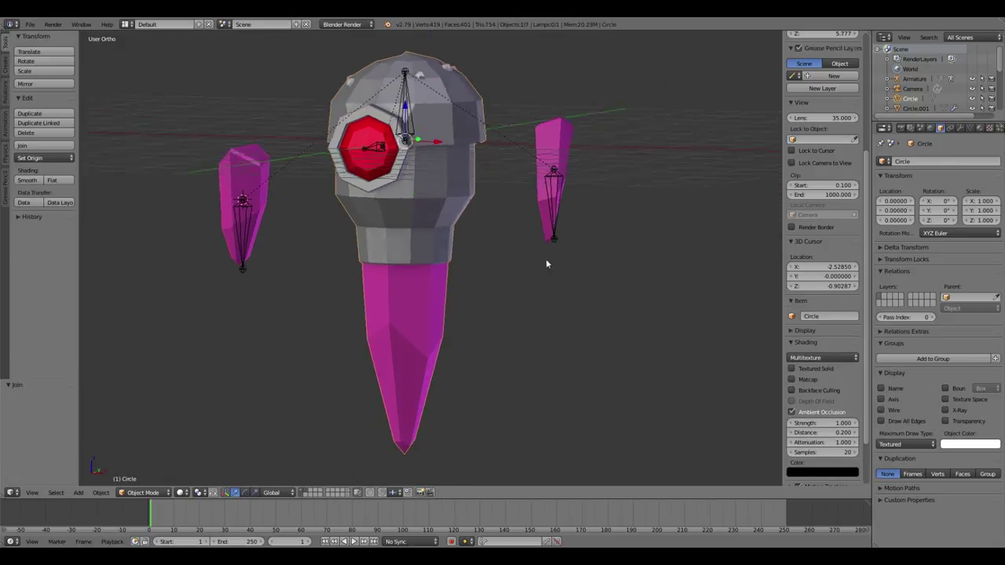
pyautogui.moveTo(454, 262)
pyautogui.mouseDown(button='middle')
pyautogui.moveTo(477, 209)
pyautogui.moveTo(427, 110)
pyautogui.mouseUp(button='middle')
# Parent the robot mesh to the armature with empty vertex groups.
pyautogui.press('a')
pyautogui.keyDown('alt'); pyautogui.rightClick(426, 110); pyautogui.keyUp('alt')
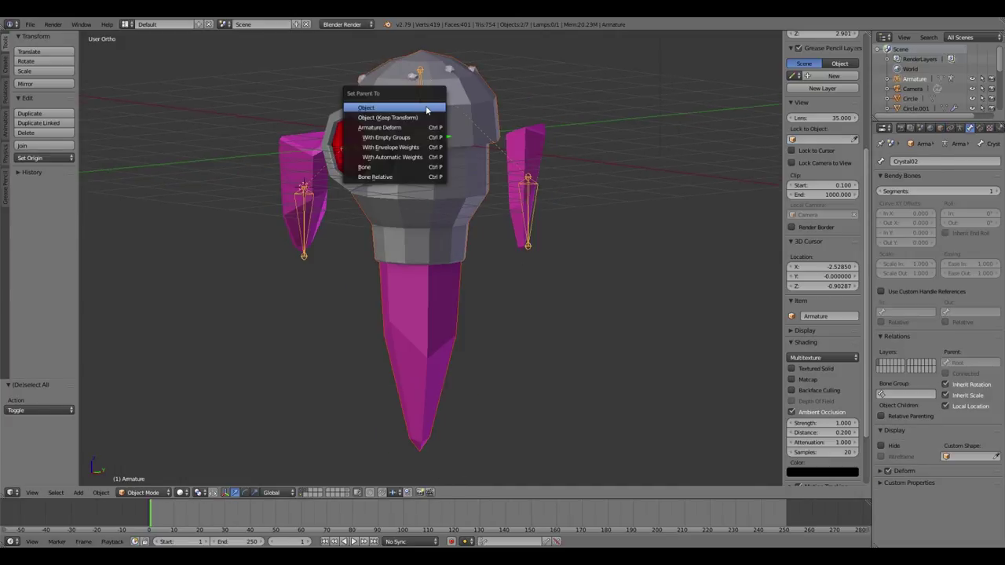
pyautogui.click(436, 125)
pyautogui.press('Tab')
pyautogui.press('l')
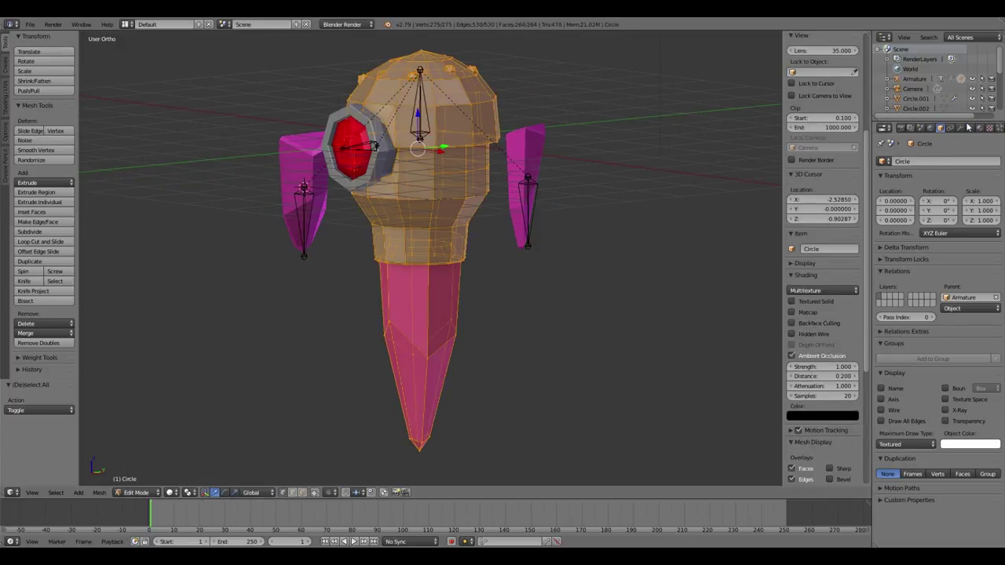
pyautogui.click(970, 127)
pyautogui.press('Tab')
# Assign the linked eye ring geometry to the Eye vertex group.
pyautogui.rightClick(353, 167)
pyautogui.rightClick(408, 189)
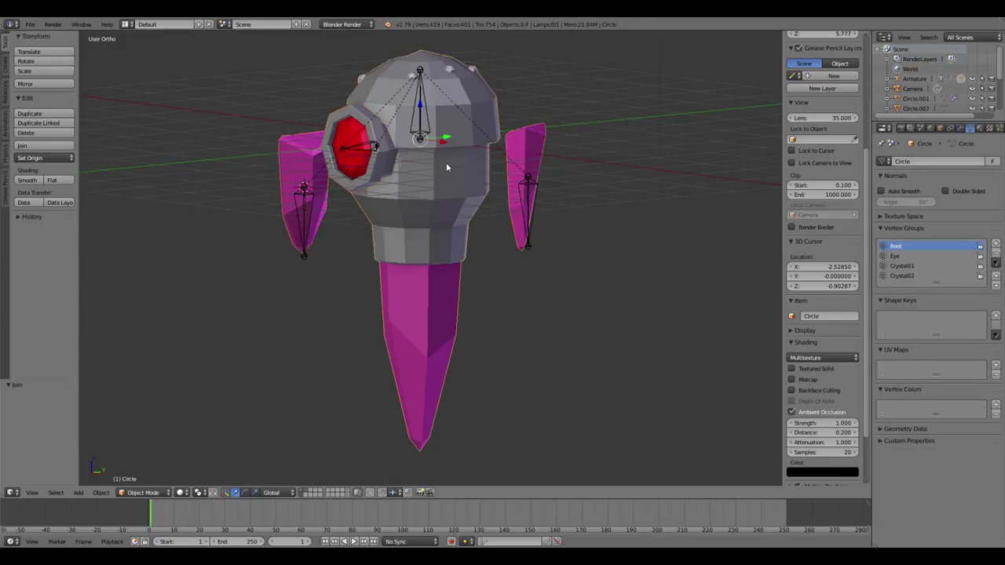
pyautogui.press('Tab')
pyautogui.scroll(4, 349, 138)
pyautogui.press('l')
pyautogui.click(985, 298)
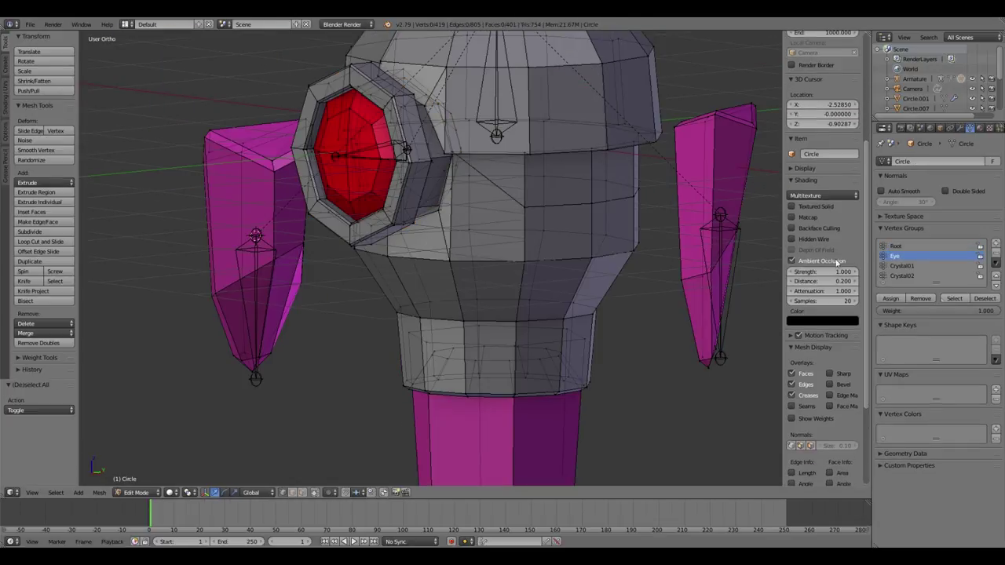
pyautogui.click(954, 298)
pyautogui.click(985, 298)
pyautogui.click(955, 299)
pyautogui.click(985, 299)
# Select the right and left crystals' linked geometry, then switch the armature into Pose Mode.
pyautogui.click(895, 246)
pyautogui.press('Tab')
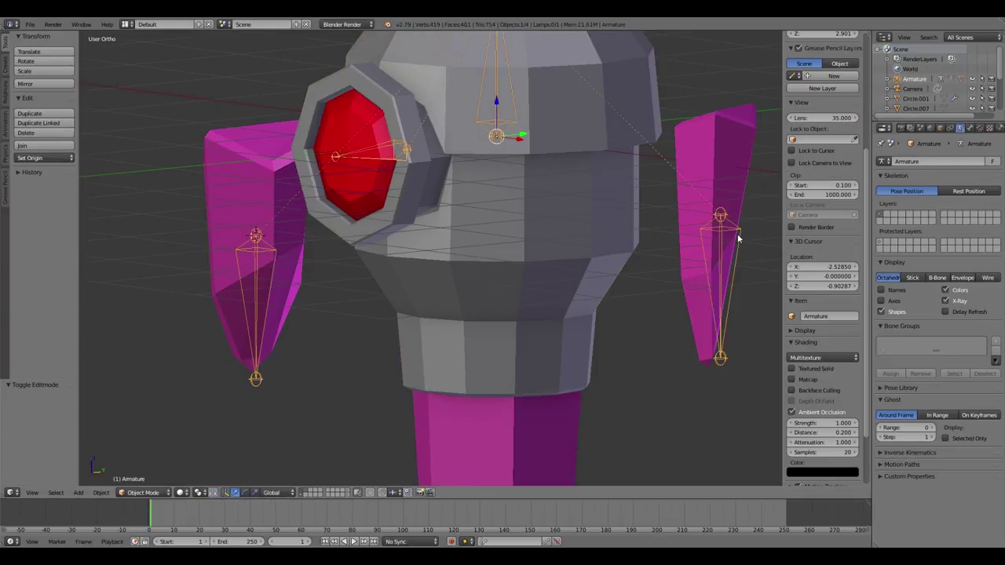
pyautogui.press('Tab')
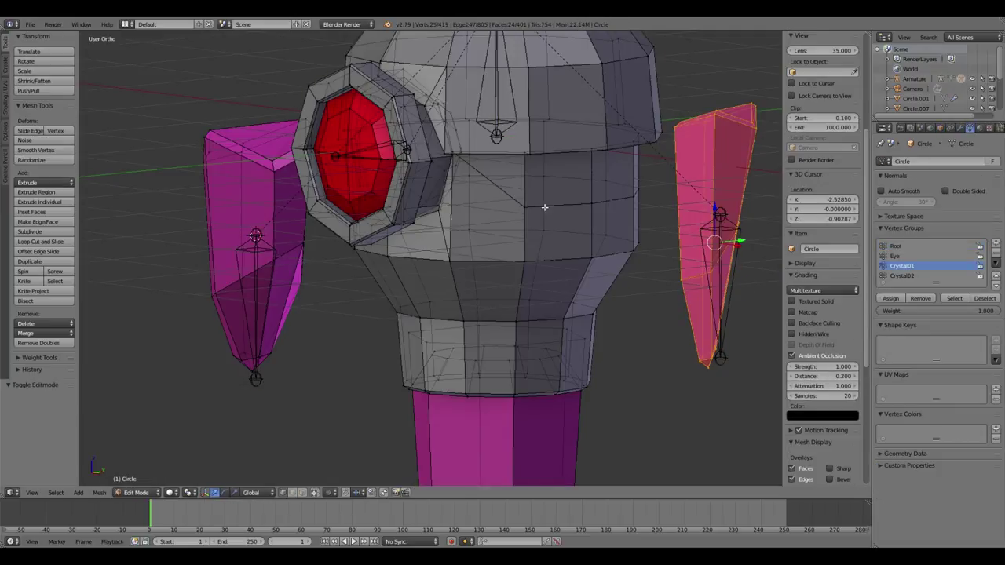
pyautogui.press('a')
pyautogui.press('l')
pyautogui.click(139, 493)
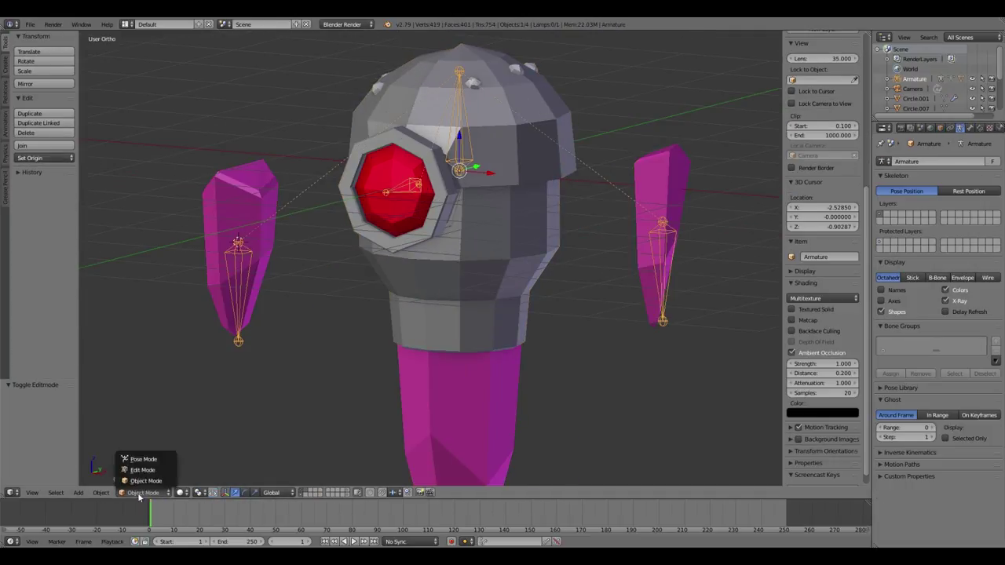
pyautogui.click(148, 462)
pyautogui.scroll(-2, 660, 330)
pyautogui.rightClick(297, 275)
# Rename the Root bone to CompanionHead in the Bone properties.
pyautogui.rightClick(450, 165)
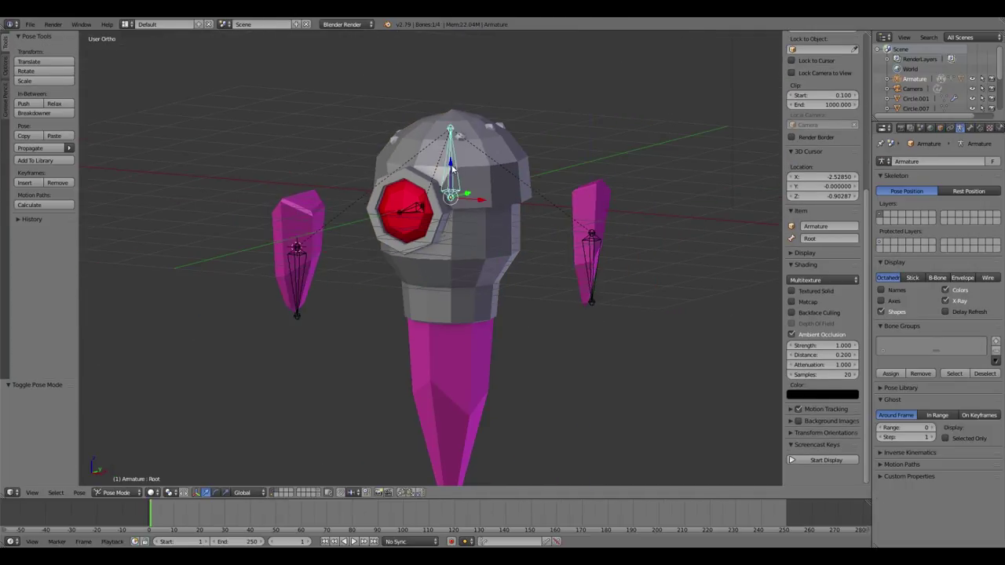
pyautogui.rightClick(415, 222)
pyautogui.scroll(2, 415, 222)
pyautogui.scroll(-3, 481, 273)
pyautogui.press('a')
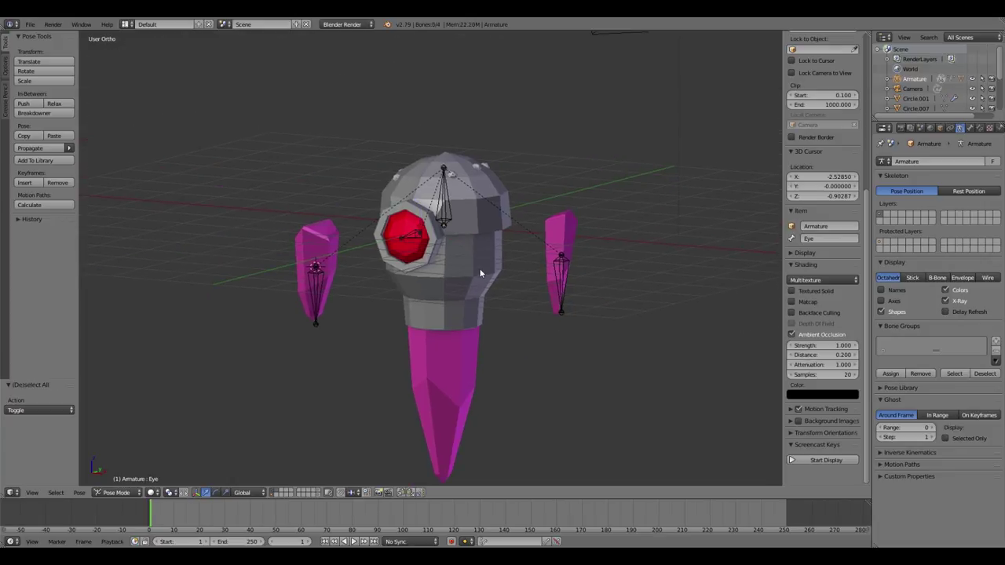
pyautogui.rightClick(450, 213)
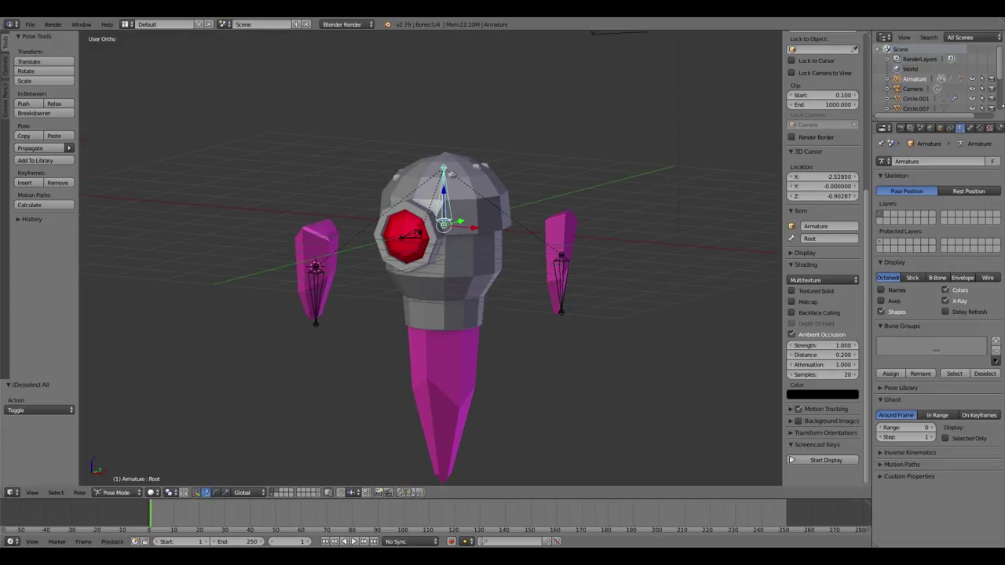
pyautogui.click(969, 127)
pyautogui.click(937, 160)
pyautogui.write('ControllerRoot')
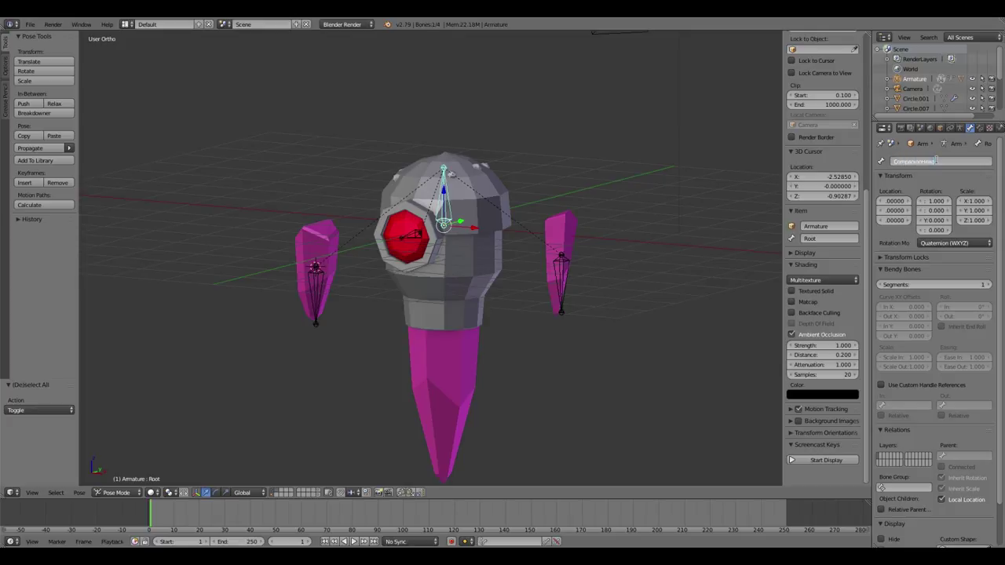
pyautogui.press('Return')
# Reselect the armature and enter bone editing from the front view.
pyautogui.rightClick(454, 204)
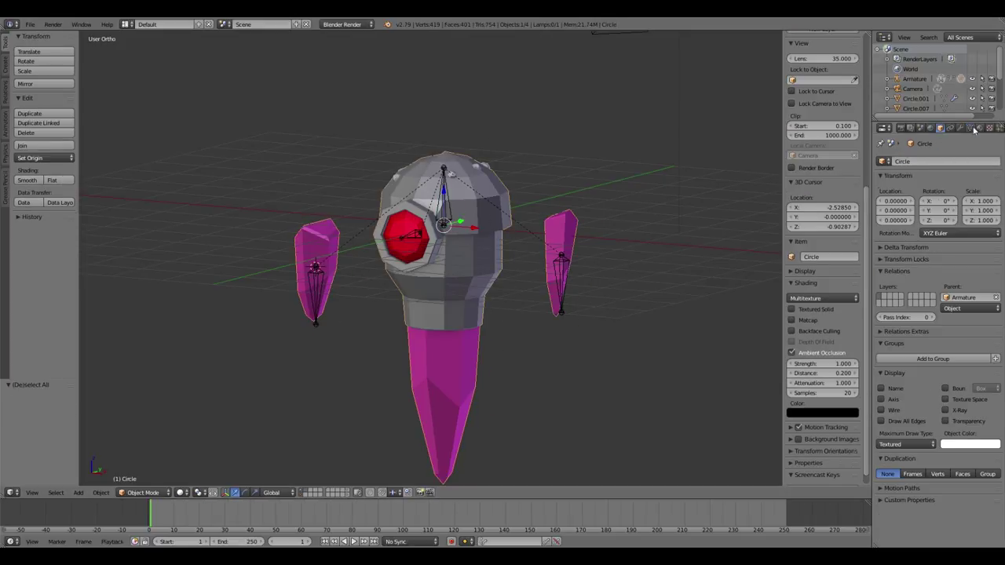
pyautogui.rightClick(456, 205)
pyautogui.press('Tab')
pyautogui.press('KP_1')
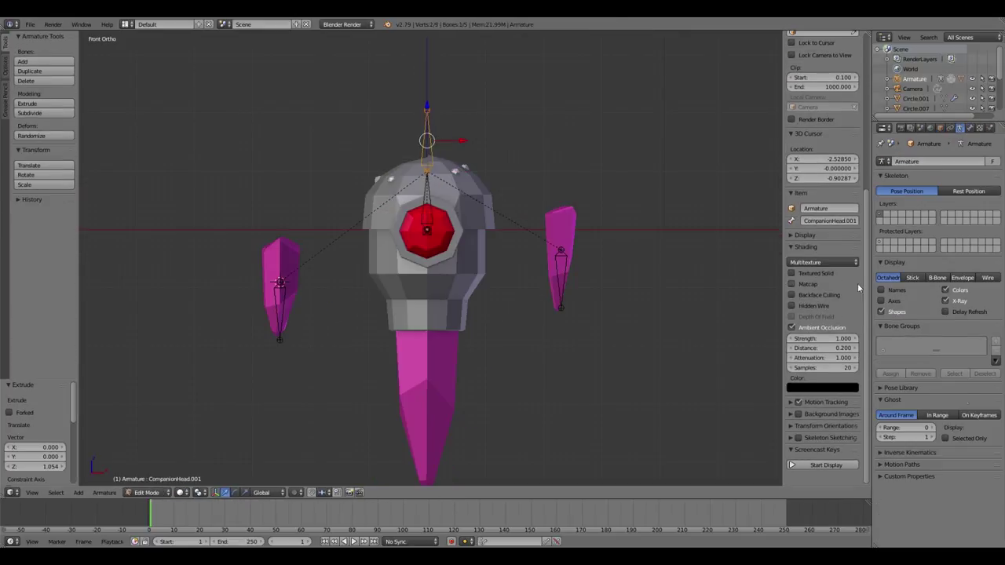
# Disconnect the new bone, move it down along Z and name it CompanionRoot.
pyautogui.click(971, 128)
pyautogui.click(945, 385)
pyautogui.scroll(-2, 545, 199)
pyautogui.press('g')
pyautogui.press('z')
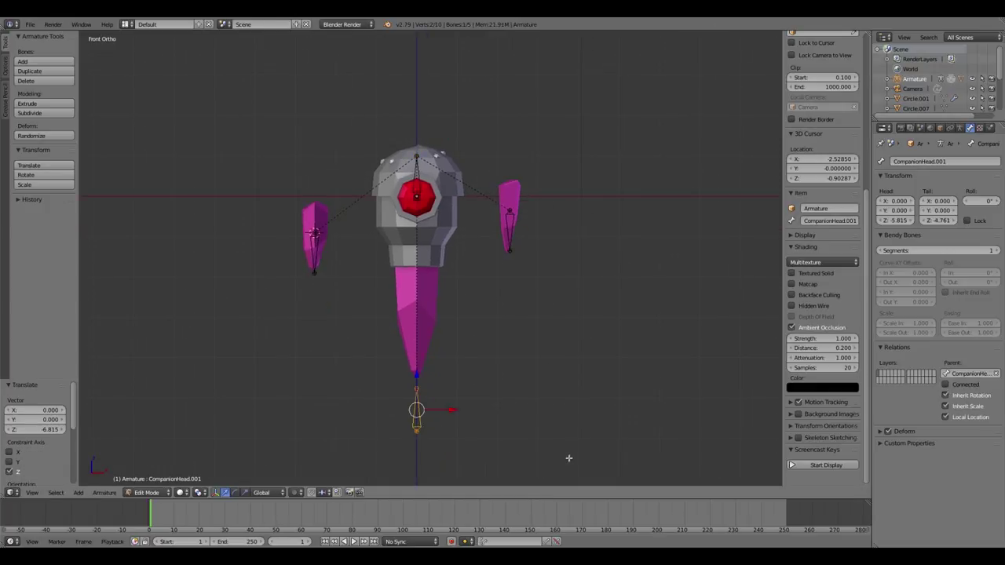
pyautogui.click(568, 461)
pyautogui.write('Root')
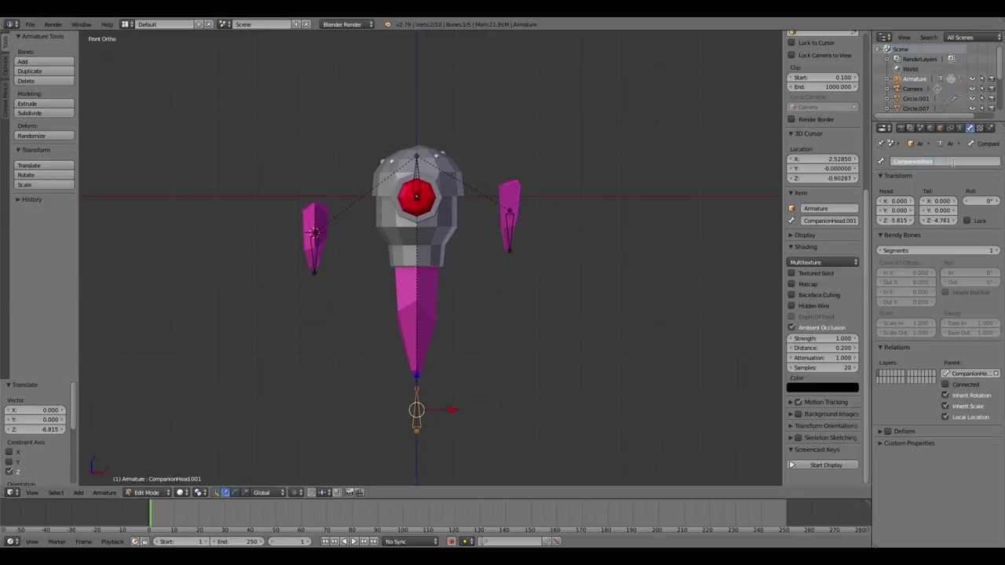
pyautogui.press('Return')
# In Pose Mode, test-rotate the CompanionHead bone and then cancel the rotation.
pyautogui.hotkey('ctrl', 'Tab')
pyautogui.keyDown('alt'); pyautogui.rightClick(438, 351); pyautogui.keyUp('alt')
pyautogui.click(416, 354)
pyautogui.press('r')
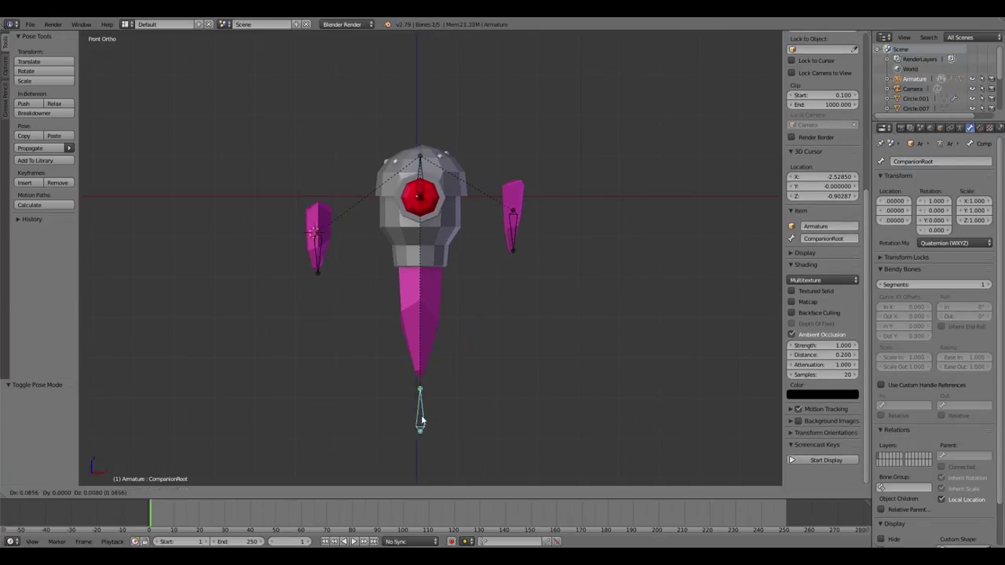
pyautogui.press('Escape')
pyautogui.press('a')
pyautogui.moveTo(545, 232); pyautogui.dragTo(573, 252, button='middle')
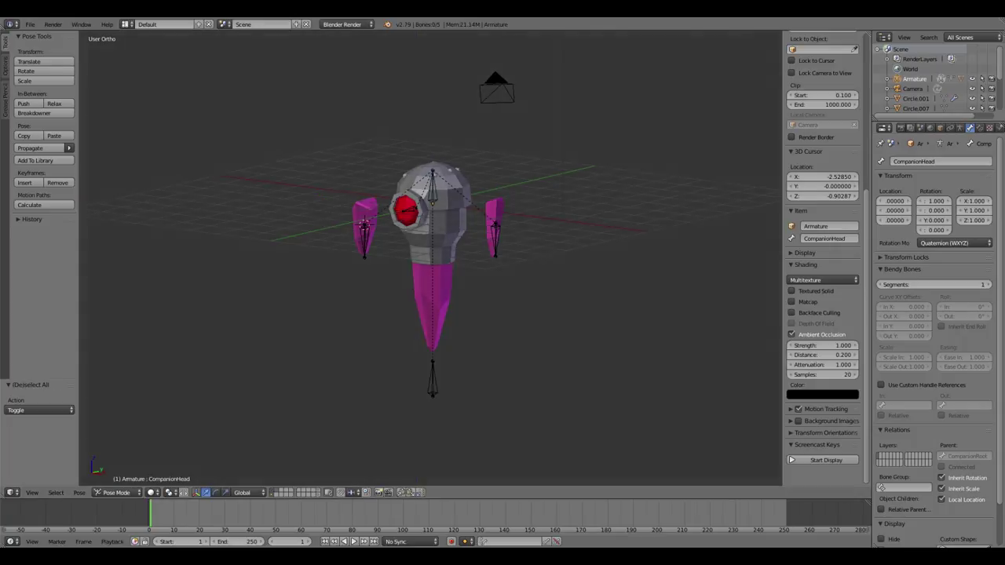